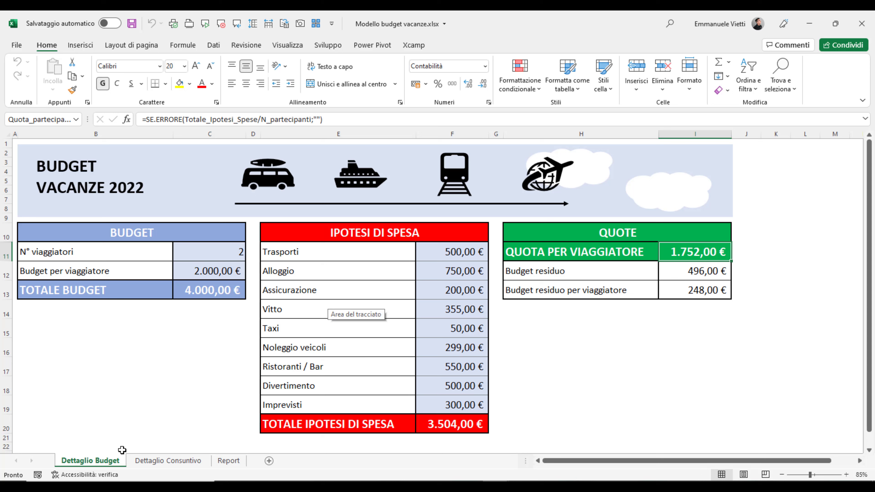
Review the Dettaglio Budget values: travellers, per-traveller budget, expense amounts, categories and quota formula.
{"action": "left_click", "coordinate": [192, 255]}
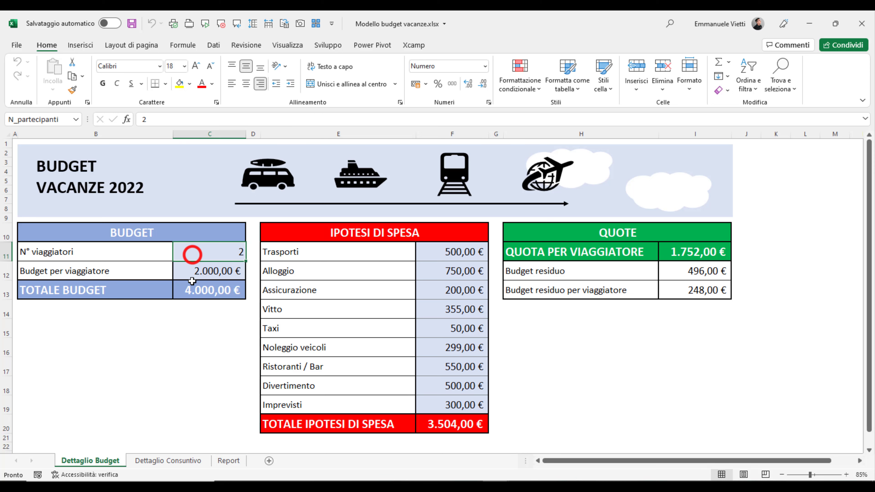
{"action": "left_click", "coordinate": [195, 273]}
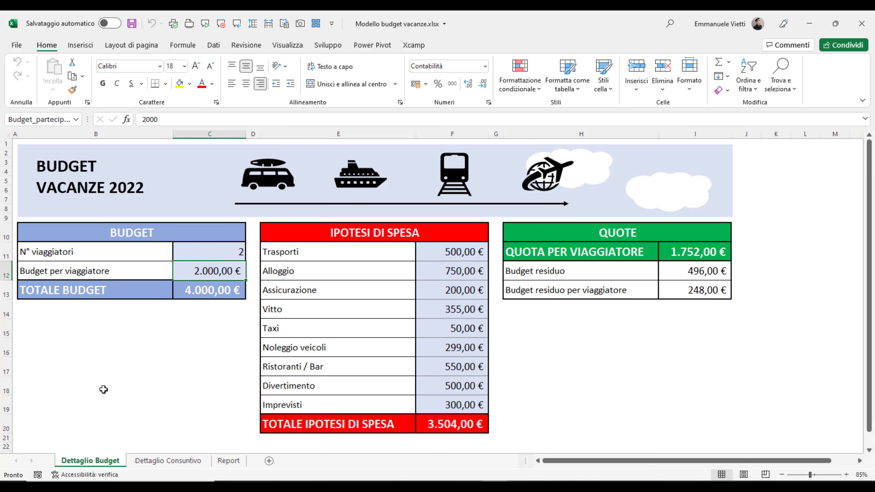
{"action": "left_click_drag", "start_coordinate": [437, 248], "coordinate": [442, 396]}
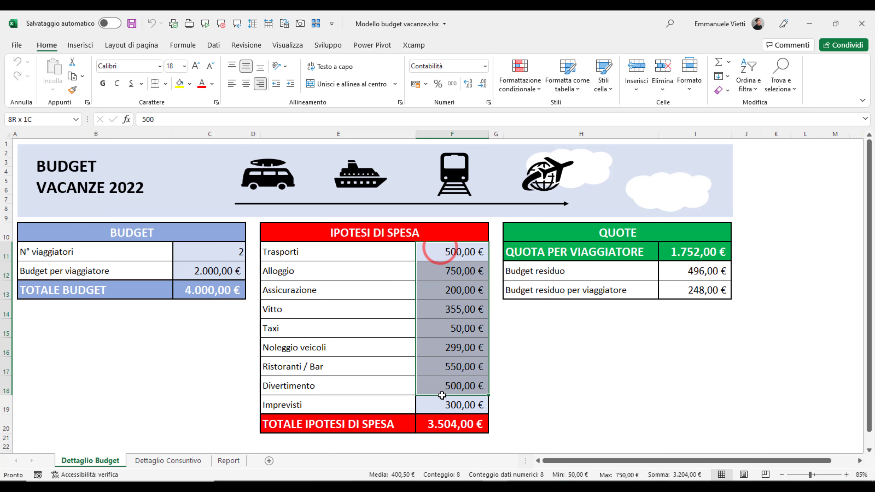
{"action": "left_click_drag", "start_coordinate": [347, 253], "coordinate": [327, 410]}
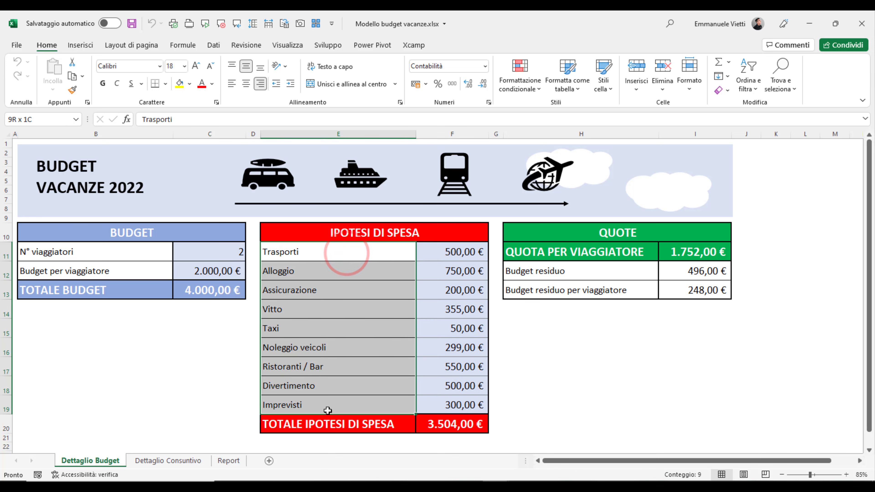
{"action": "left_click", "coordinate": [712, 258]}
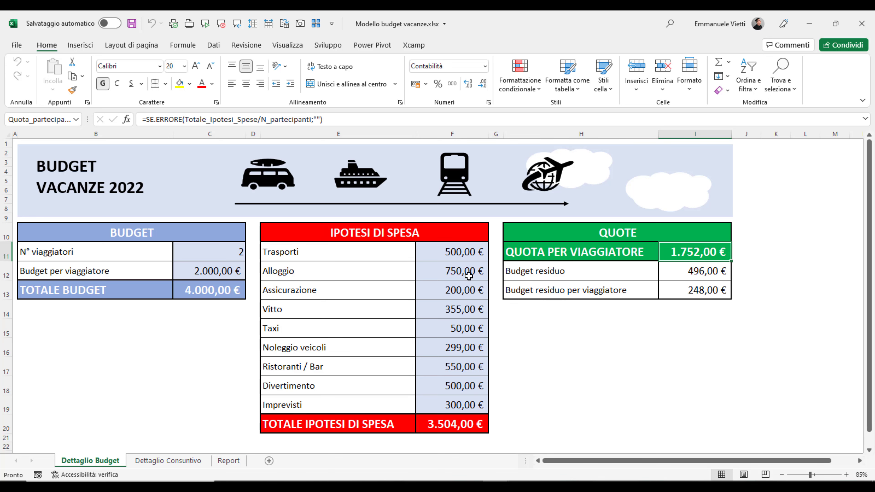
Browse the Dettaglio Consuntivo sheet, then bring up the Report sheet with its charts.
{"action": "left_click", "coordinate": [155, 462]}
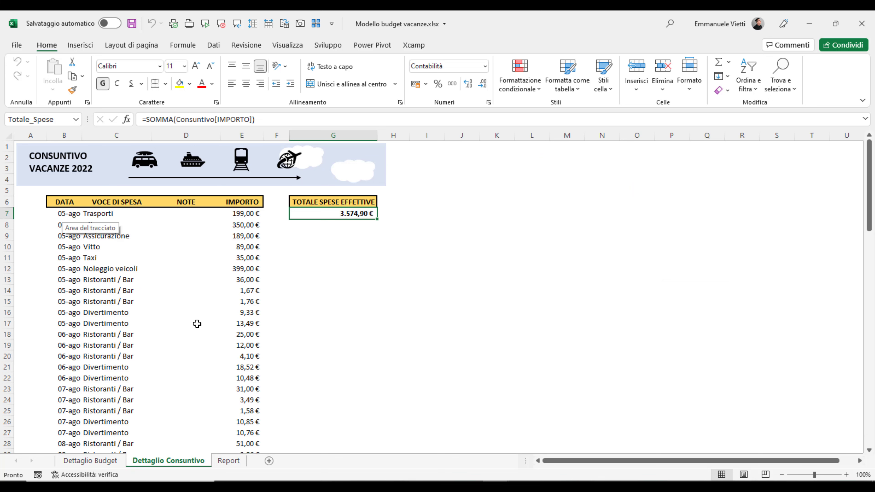
{"action": "scroll", "coordinate": [197, 324], "scroll_direction": "down", "scroll_amount": 1}
{"action": "scroll", "coordinate": [197, 324], "scroll_direction": "down", "scroll_amount": 8}
{"action": "scroll", "coordinate": [197, 324], "scroll_direction": "down", "scroll_amount": 4}
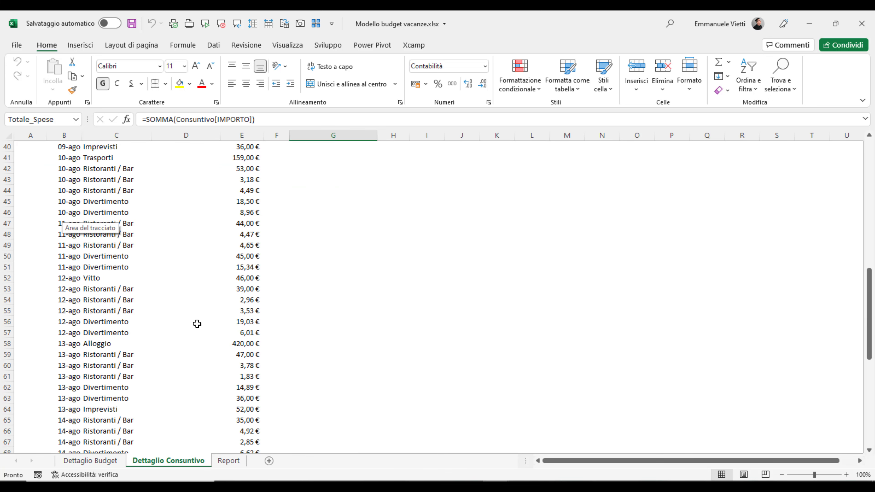
{"action": "scroll", "coordinate": [197, 324], "scroll_direction": "up", "scroll_amount": 6}
{"action": "scroll", "coordinate": [198, 324], "scroll_direction": "up", "scroll_amount": 7}
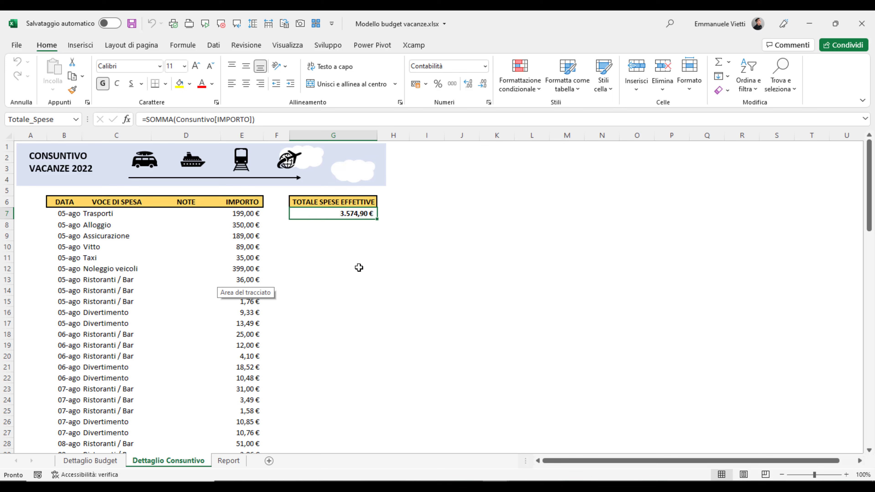
{"action": "left_click", "coordinate": [231, 460]}
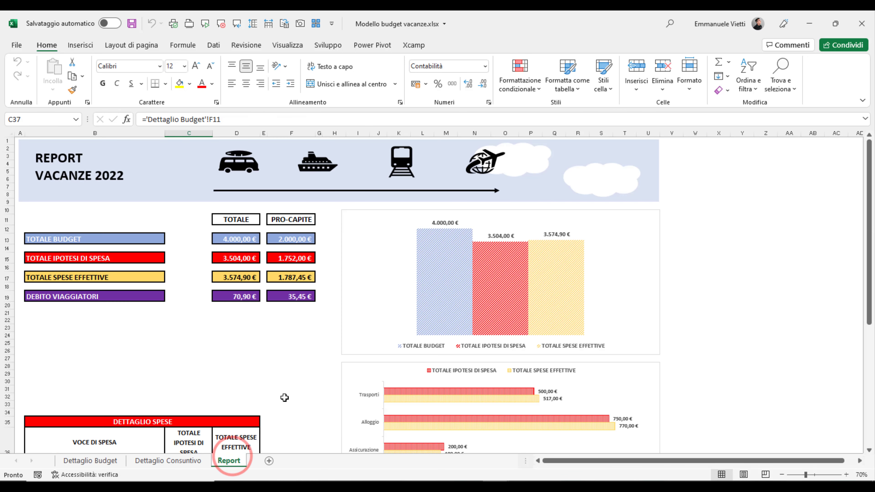
Inspect the Report formulas in D13, D15, D17 and F19, then scroll down.
{"action": "left_click", "coordinate": [231, 237]}
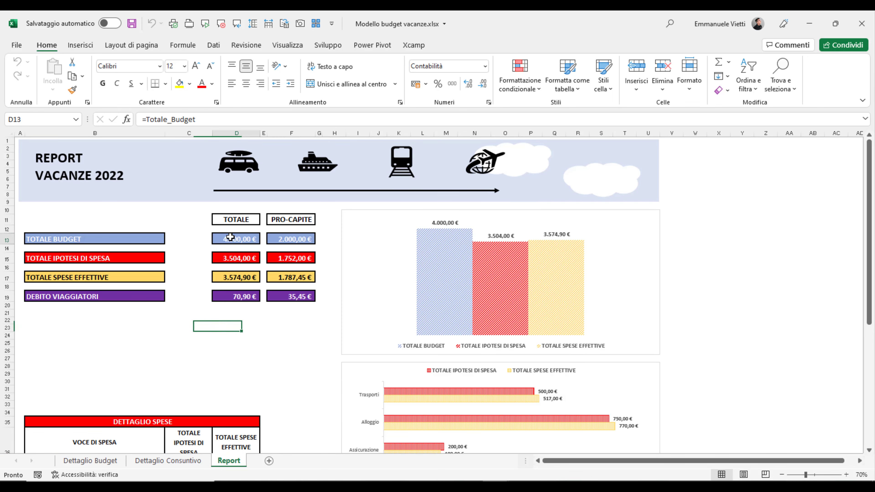
{"action": "left_click", "coordinate": [239, 257]}
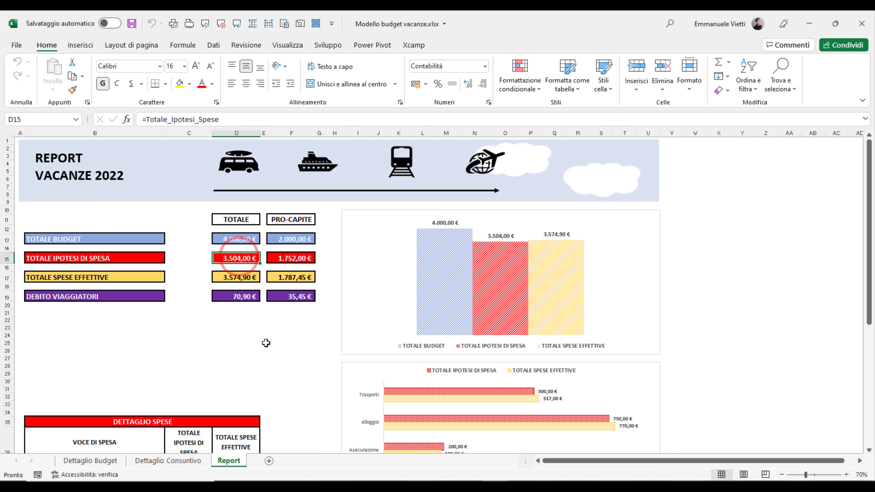
{"action": "left_click", "coordinate": [237, 278]}
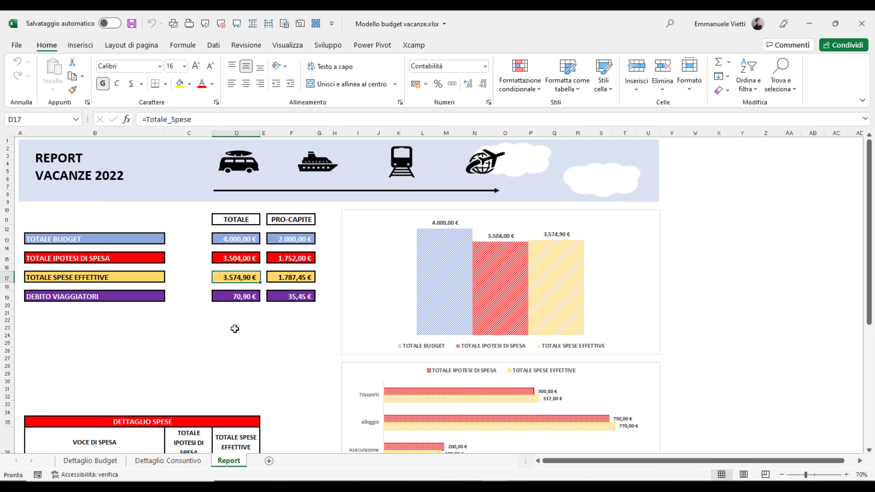
{"action": "left_click", "coordinate": [277, 297]}
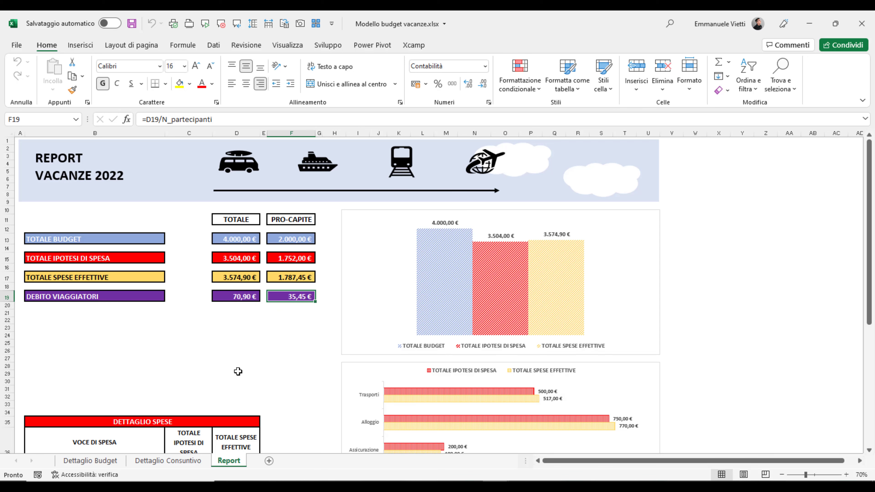
{"action": "scroll", "coordinate": [210, 289], "scroll_direction": "down", "scroll_amount": 3}
{"action": "scroll", "coordinate": [207, 311], "scroll_direction": "down", "scroll_amount": 4}
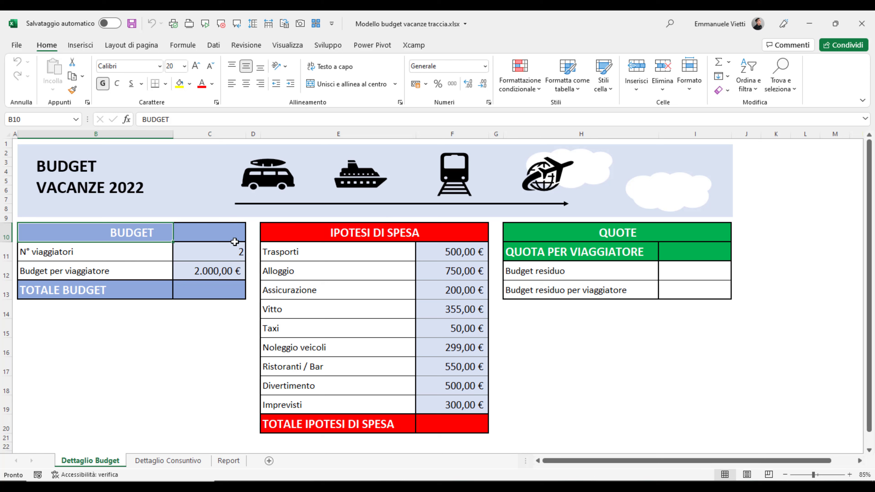
{"action": "left_click", "coordinate": [112, 254]}
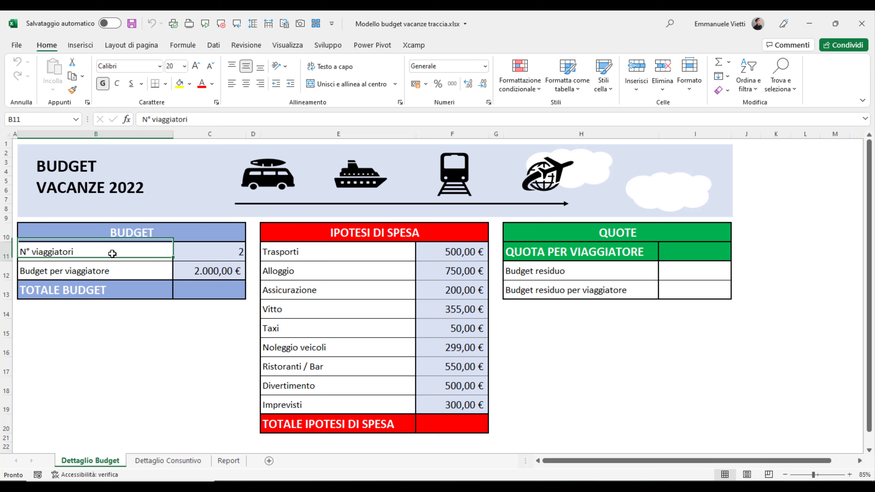
{"action": "left_click", "coordinate": [198, 254]}
{"action": "left_click", "coordinate": [43, 271]}
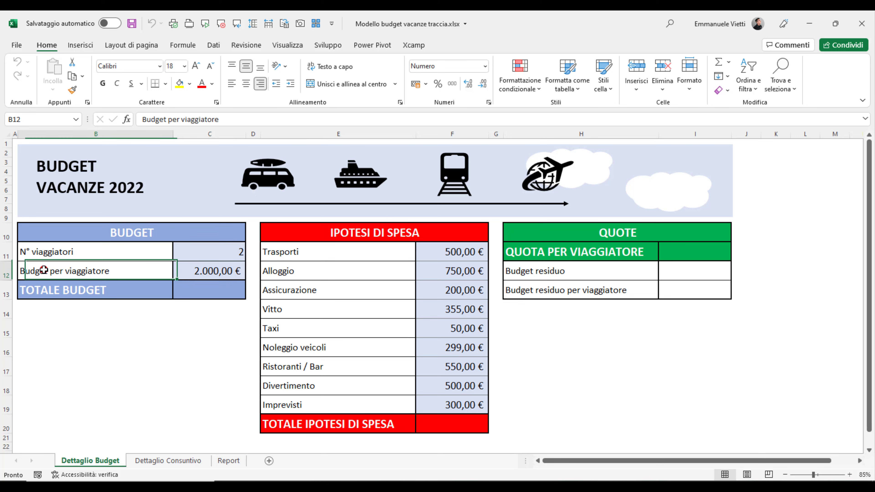
{"action": "left_click", "coordinate": [185, 272]}
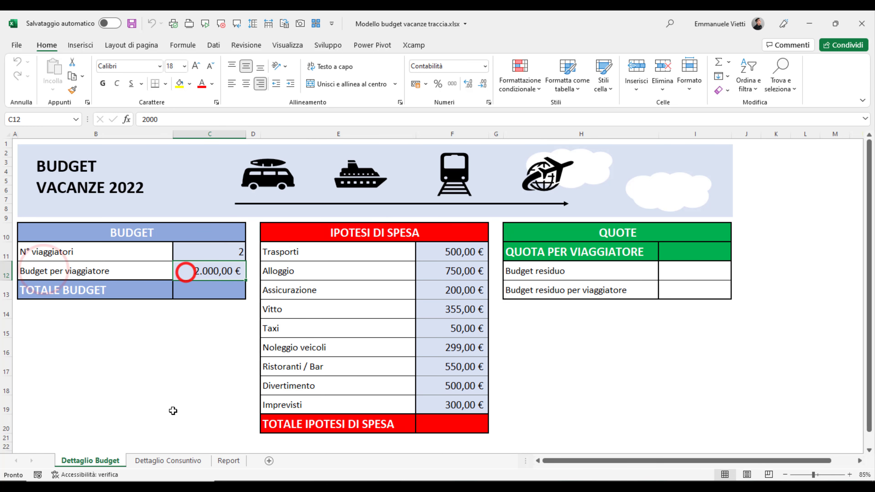
{"action": "left_click", "coordinate": [201, 252]}
{"action": "left_click", "coordinate": [204, 271]}
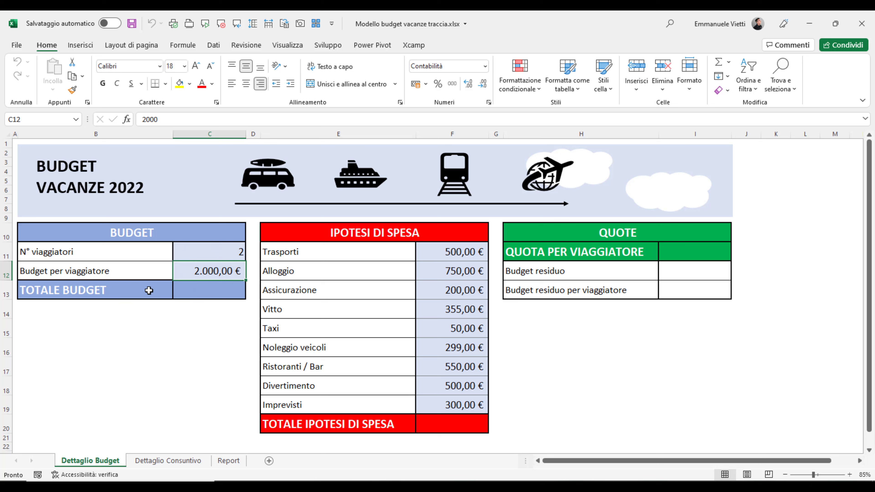
{"action": "left_click", "coordinate": [192, 291]}
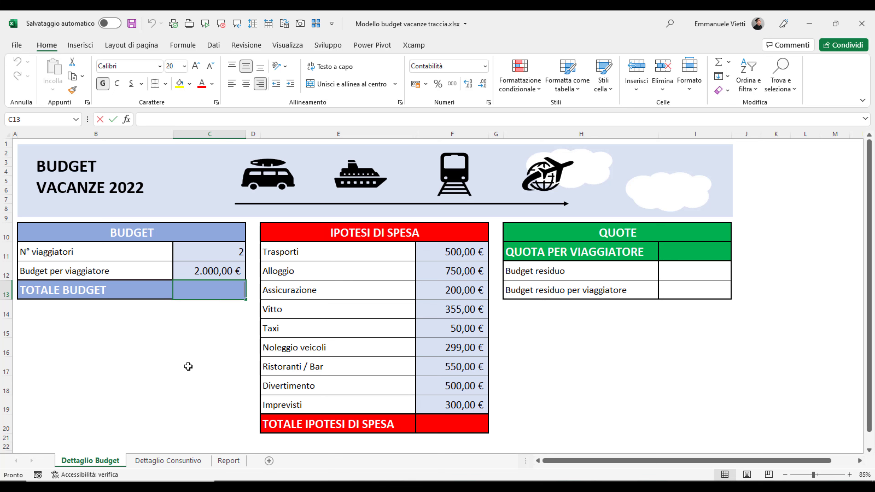
Enter =C11*C12 in C13 for a 4.000,00 € total budget, then select B11:C13.
{"action": "type", "text": "="}
{"action": "left_click", "coordinate": [231, 253]}
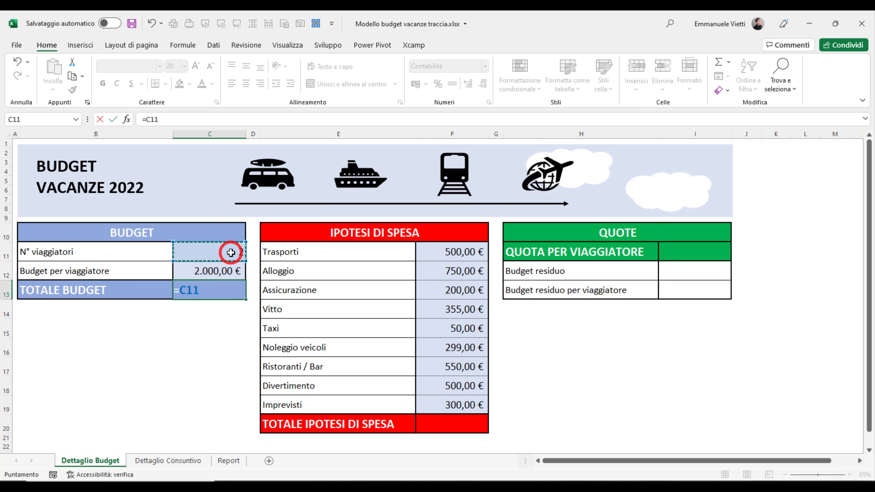
{"action": "type", "text": "*"}
{"action": "left_click", "coordinate": [221, 272]}
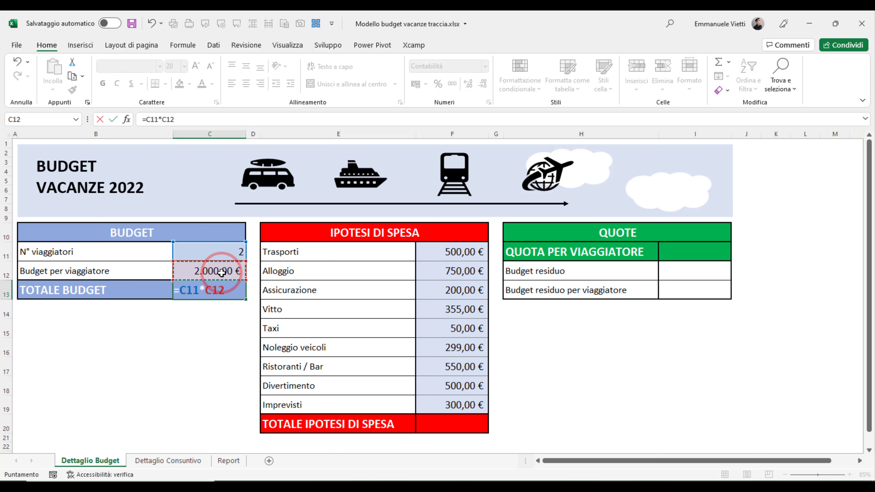
{"action": "key", "text": "Return"}
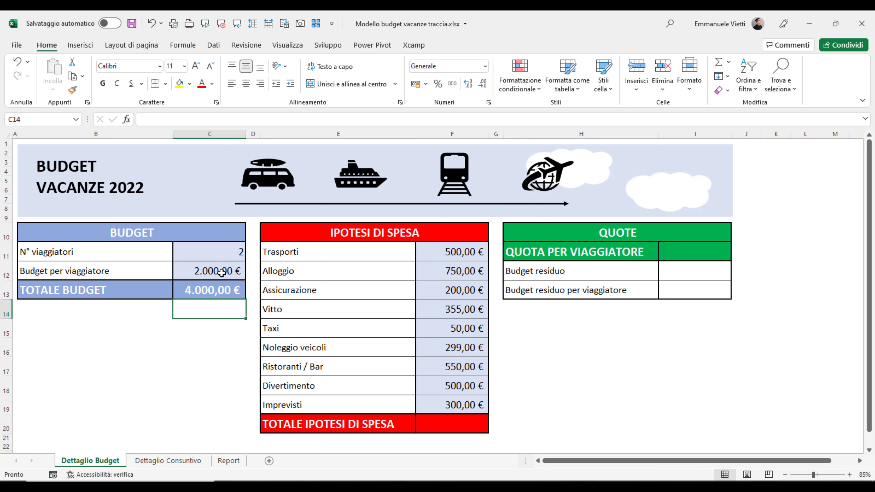
{"action": "left_click_drag", "start_coordinate": [97, 254], "coordinate": [195, 290]}
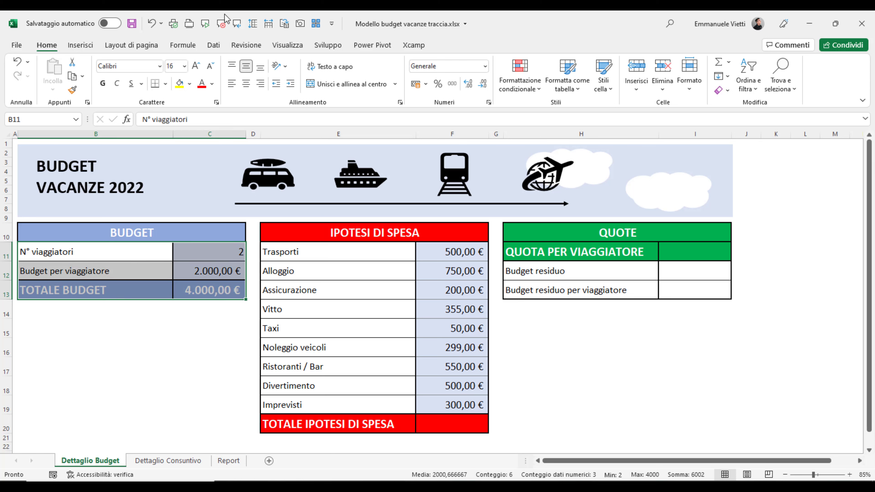
Create names for C11:C13 from the left-column labels and verify TOTALE_BUDGET in the Name Box.
{"action": "left_click", "coordinate": [184, 45]}
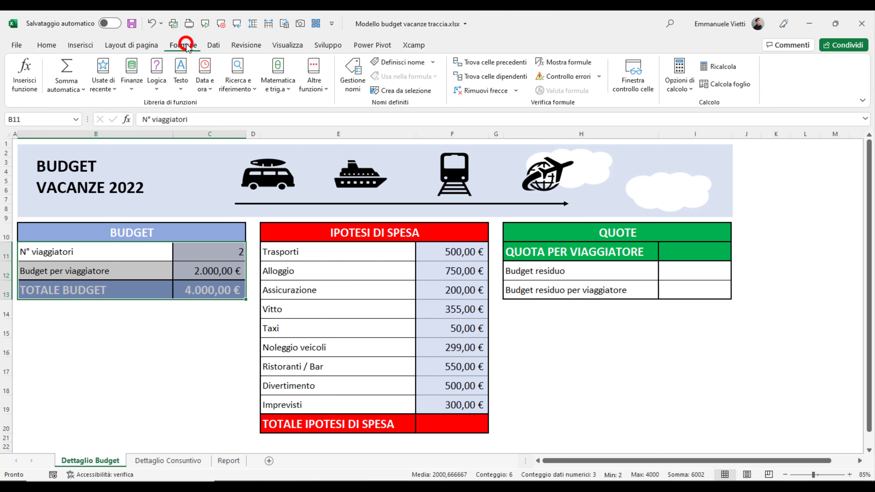
{"action": "left_click", "coordinate": [398, 93]}
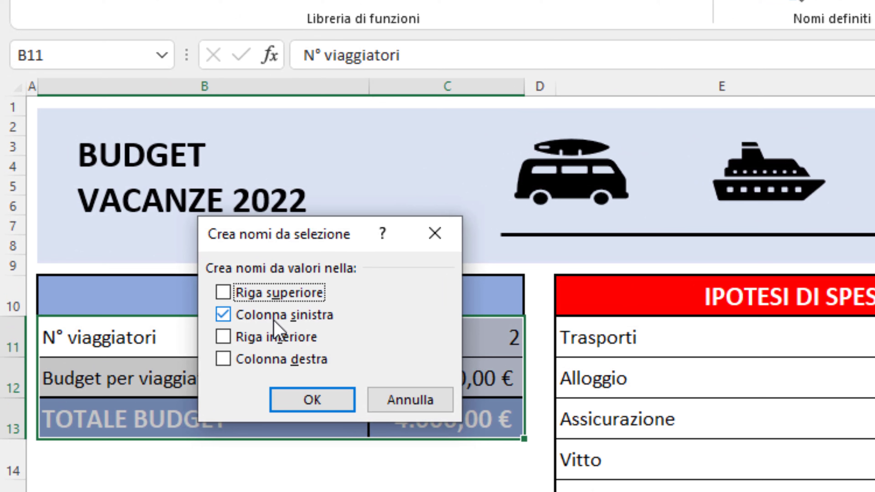
{"action": "left_click", "coordinate": [299, 394]}
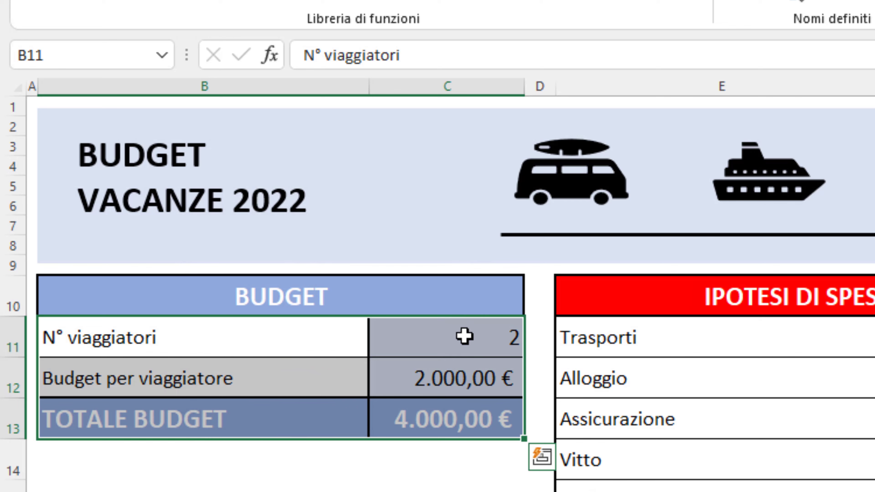
{"action": "left_click", "coordinate": [464, 337]}
{"action": "left_click", "coordinate": [457, 379]}
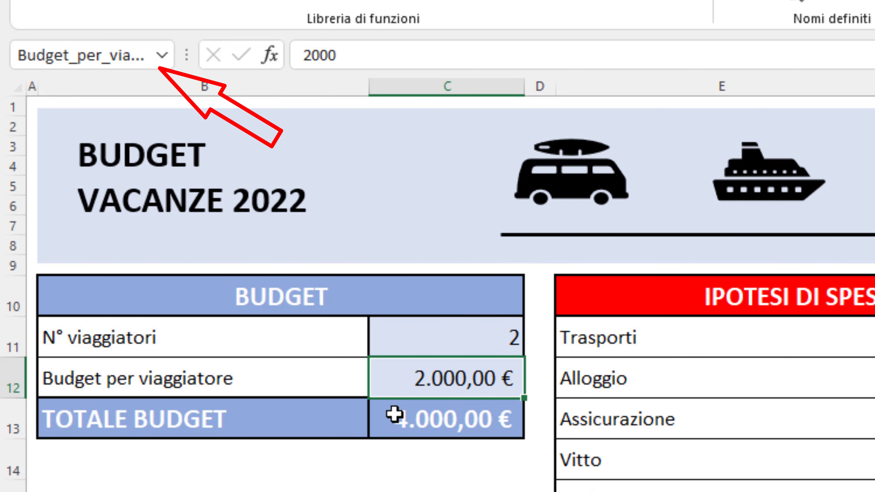
{"action": "left_click", "coordinate": [429, 413]}
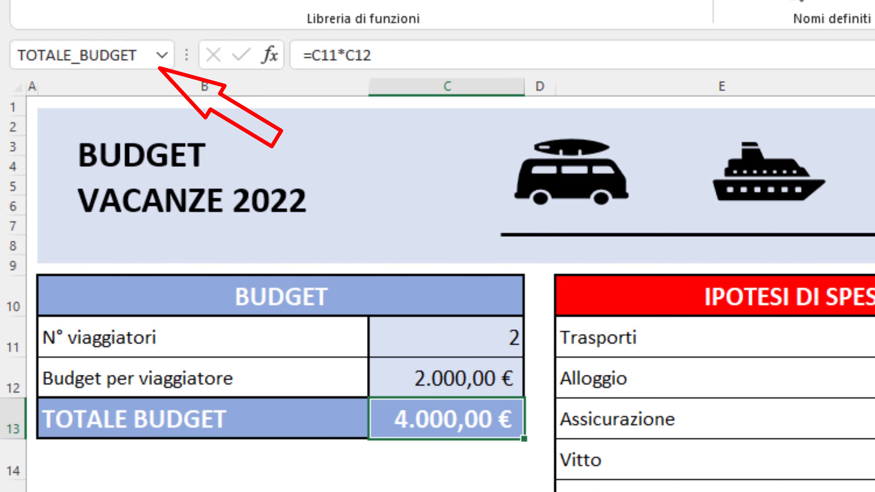
{"action": "left_click_drag", "start_coordinate": [633, 295], "coordinate": [792, 490]}
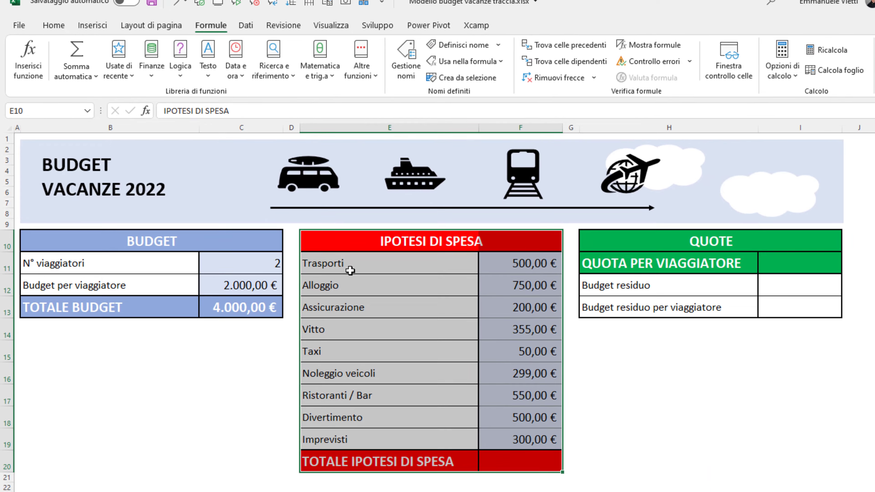
Select the expense category names and planned amounts to review them.
{"action": "left_click", "coordinate": [312, 256]}
{"action": "left_click_drag", "start_coordinate": [312, 257], "coordinate": [307, 414]}
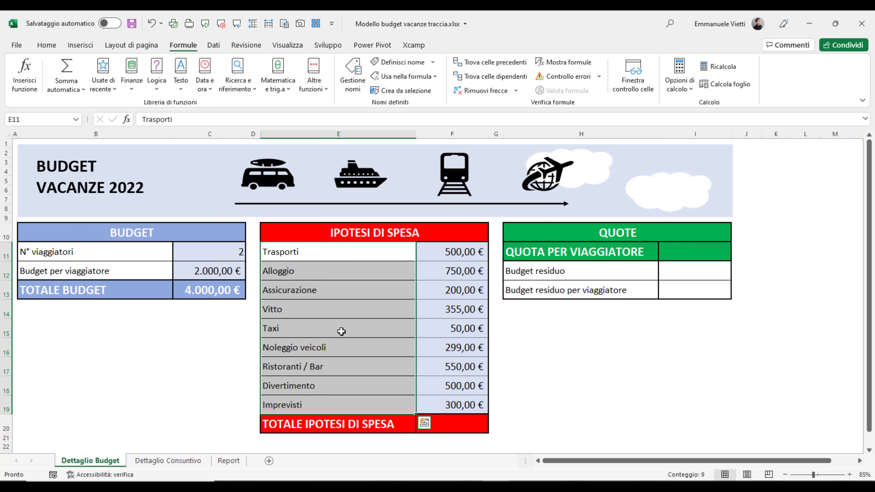
{"action": "left_click_drag", "start_coordinate": [448, 252], "coordinate": [442, 401]}
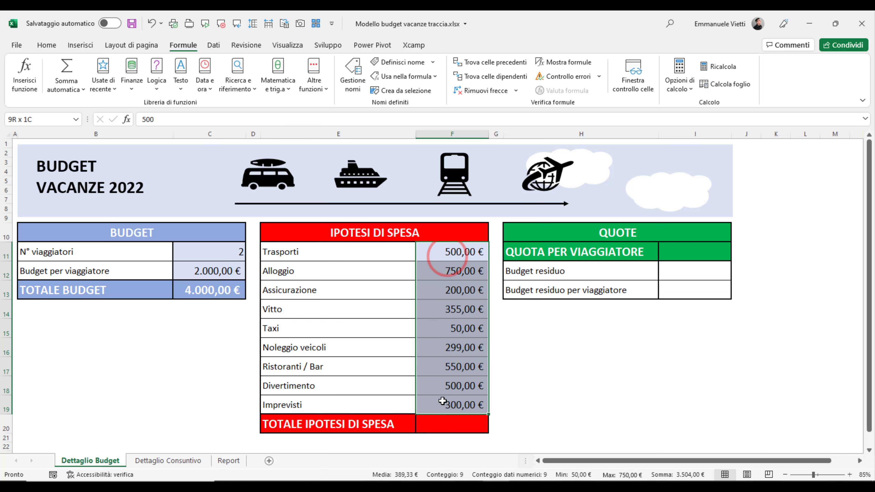
AutoSum F11:F19 into F20, giving 3.504,00 €, and select E20:F20.
{"action": "left_click", "coordinate": [448, 422]}
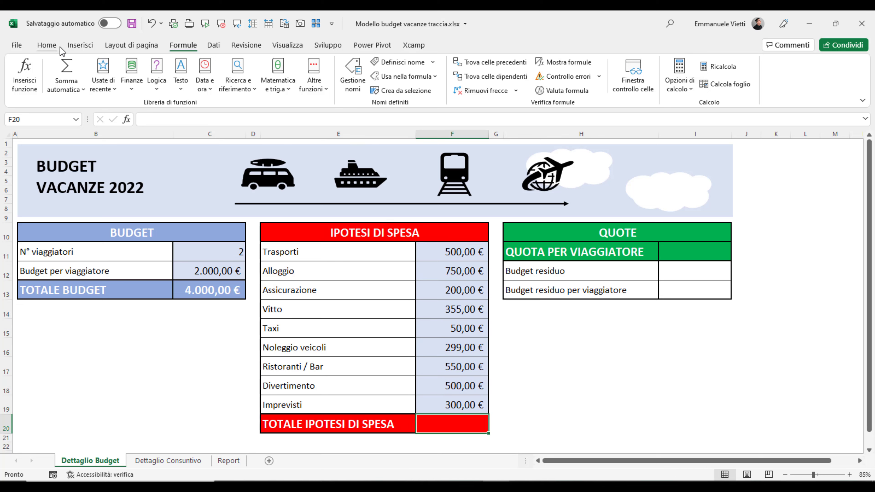
{"action": "left_click", "coordinate": [52, 46]}
{"action": "left_click", "coordinate": [717, 65]}
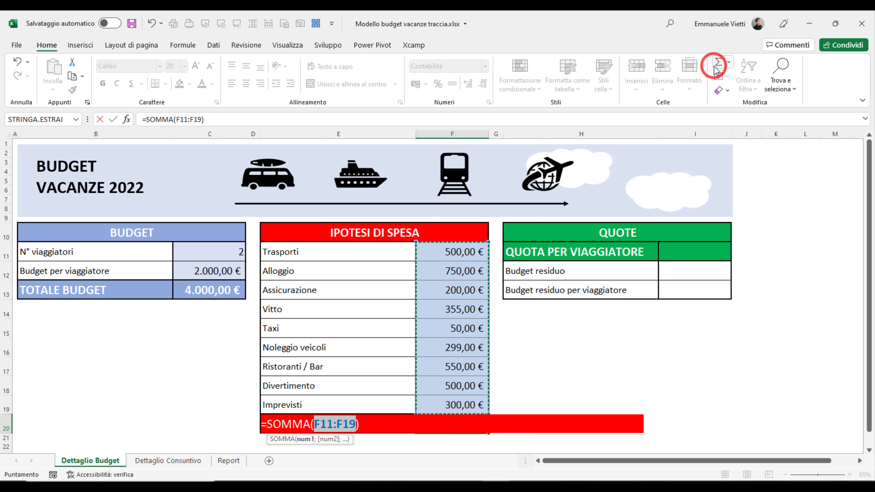
{"action": "key", "text": "ctrl+Return"}
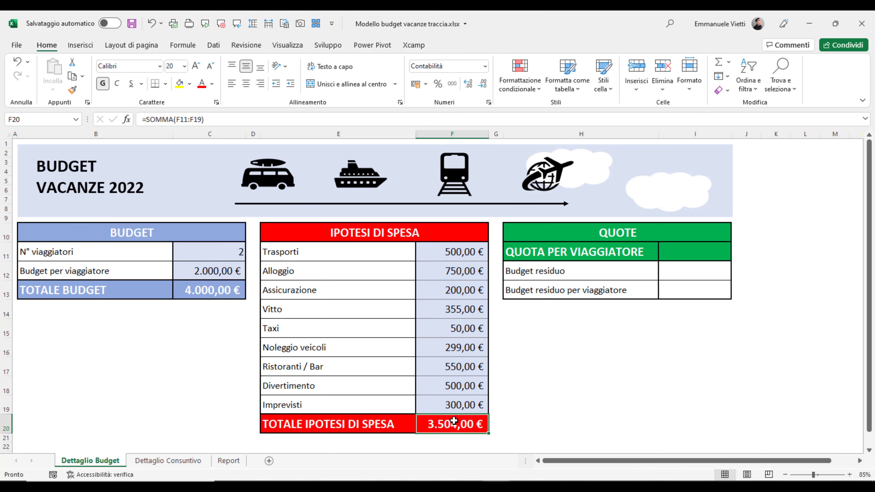
{"action": "left_click_drag", "start_coordinate": [319, 420], "coordinate": [444, 422]}
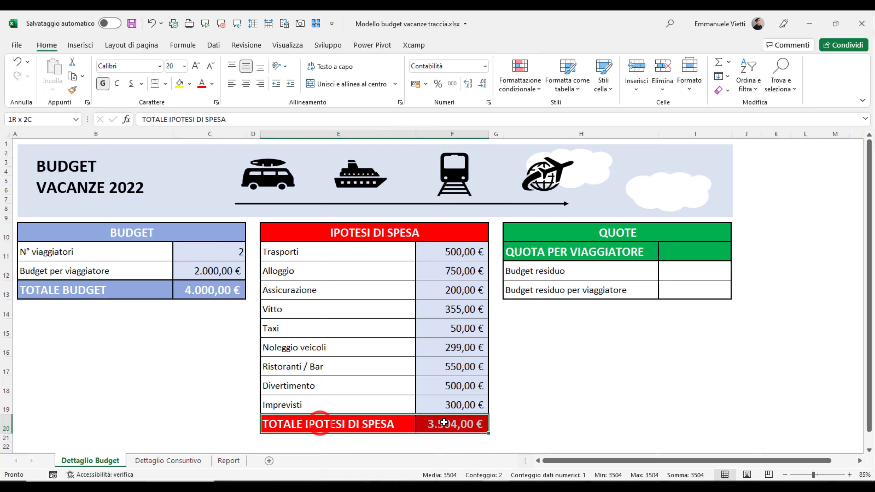
{"action": "left_click", "coordinate": [183, 45]}
Name F20 TOTALE_IPOTESI_DI_SPESA from its left-column label with Crea da selezione.
{"action": "left_click", "coordinate": [403, 90]}
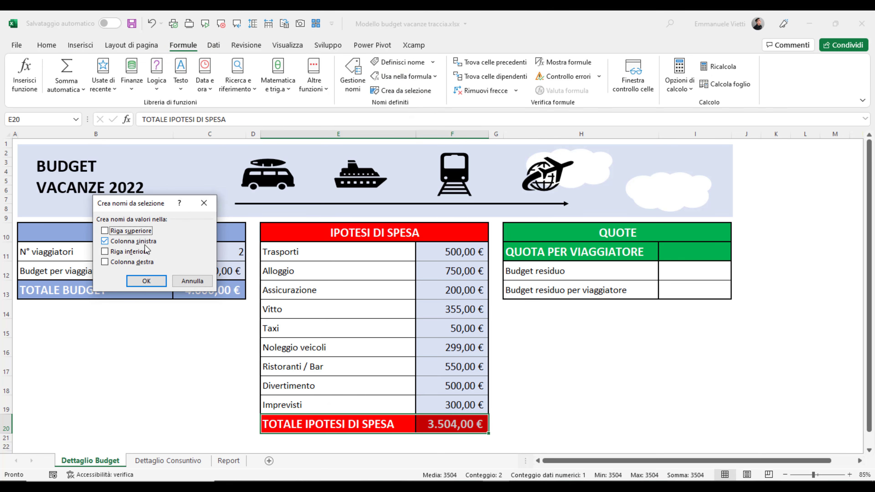
{"action": "left_click", "coordinate": [146, 282]}
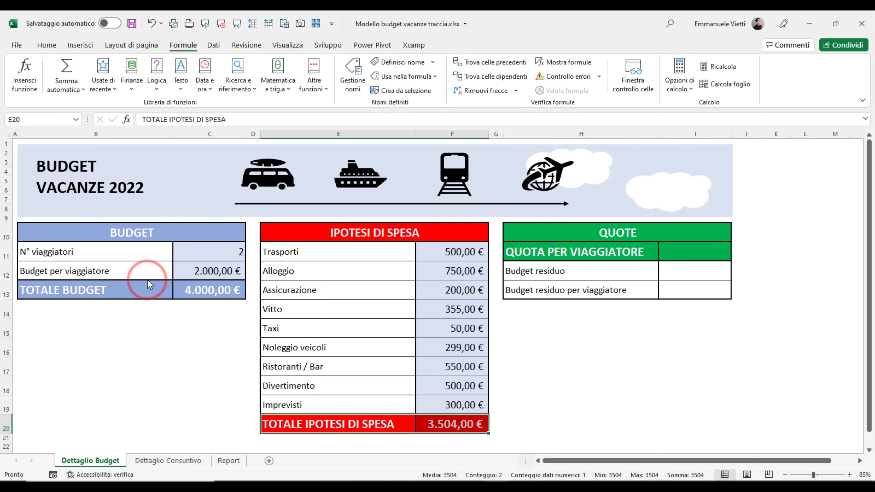
{"action": "key", "text": "Right"}
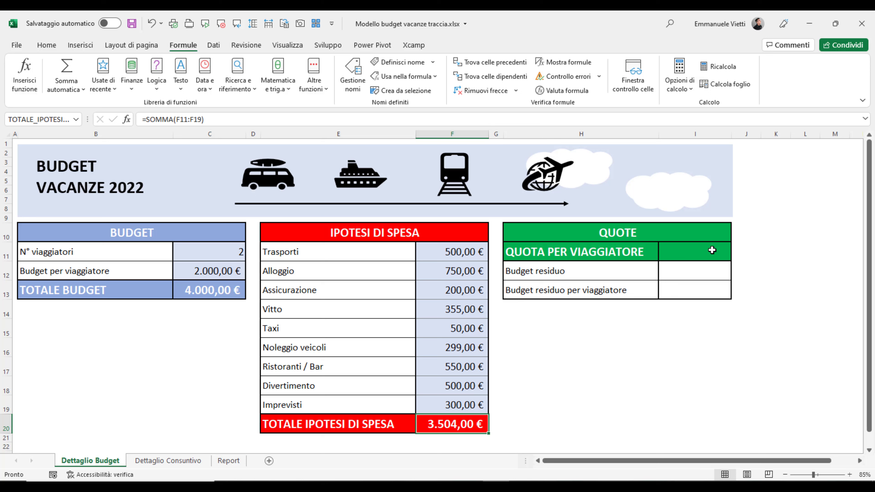
Enter =TOTALE_IPOTESI_DI_SPESA/N°_viaggiatori in I11, giving 1.752,00 € per traveller.
{"action": "left_click", "coordinate": [705, 256]}
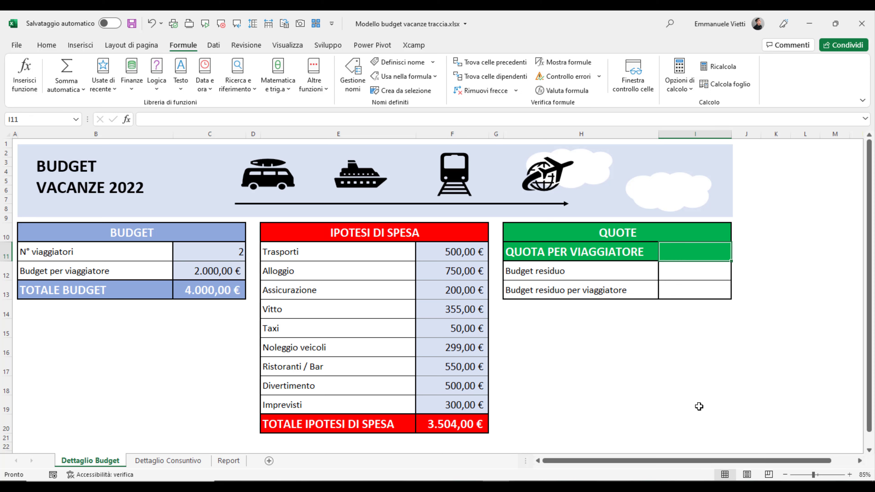
{"action": "type", "text": "="}
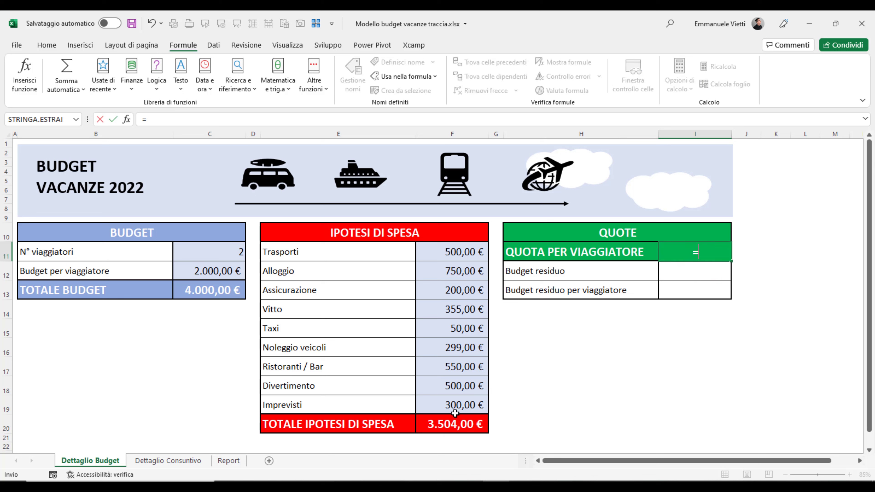
{"action": "left_click", "coordinate": [454, 419]}
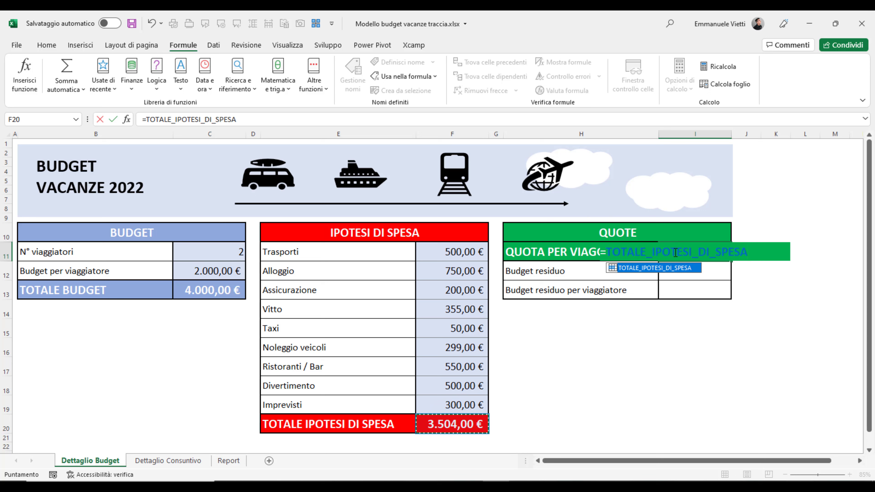
{"action": "type", "text": "/"}
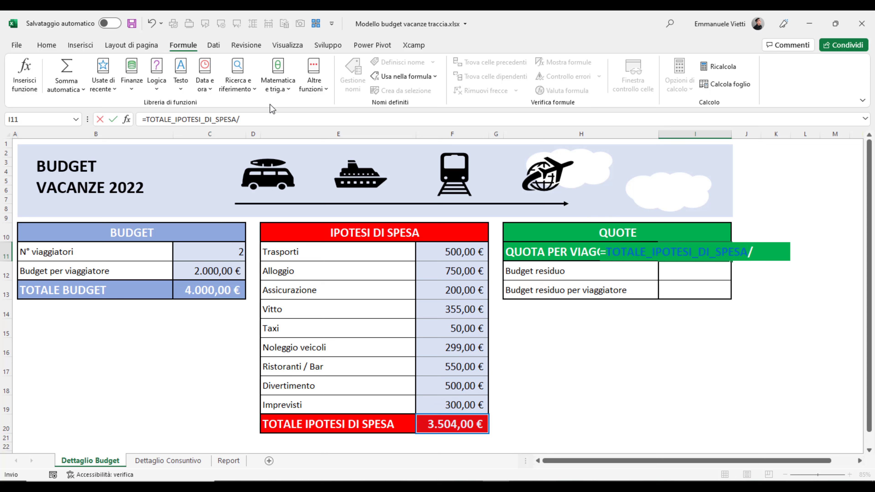
{"action": "left_click", "coordinate": [196, 249]}
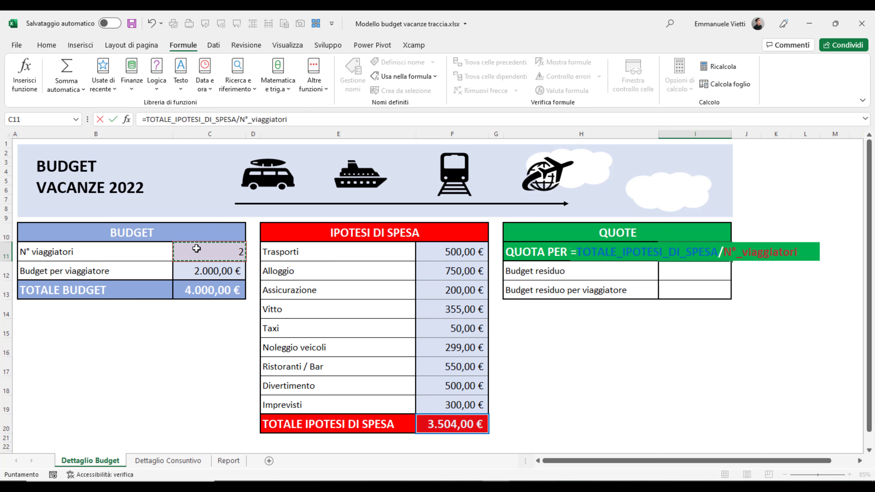
{"action": "key", "text": "Return"}
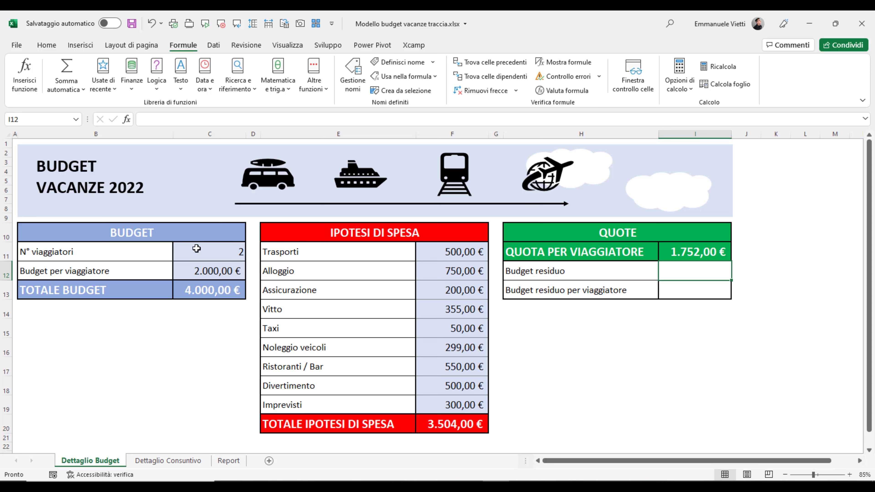
Enter =TOTALE_BUDGET-TOTALE_IPOTESI_DI_SPESA in I12 for a 496,00 € Budget residuo.
{"action": "left_click", "coordinate": [587, 273]}
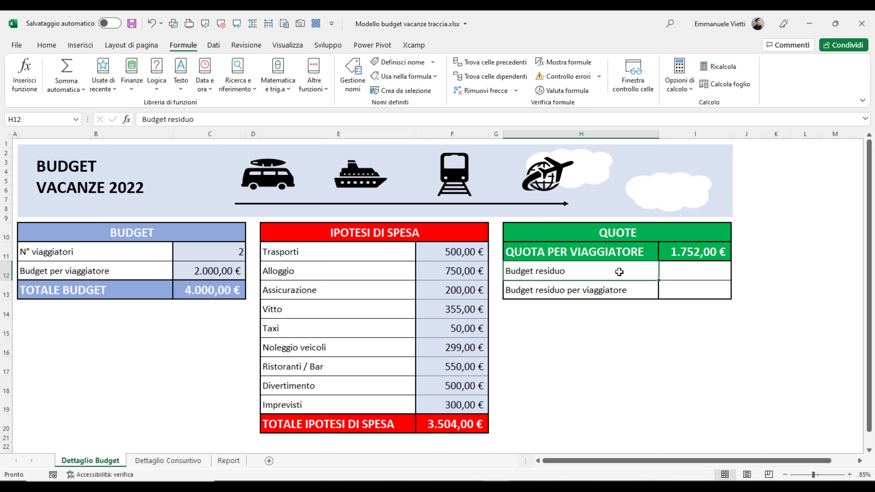
{"action": "left_click", "coordinate": [670, 272]}
{"action": "type", "text": "="}
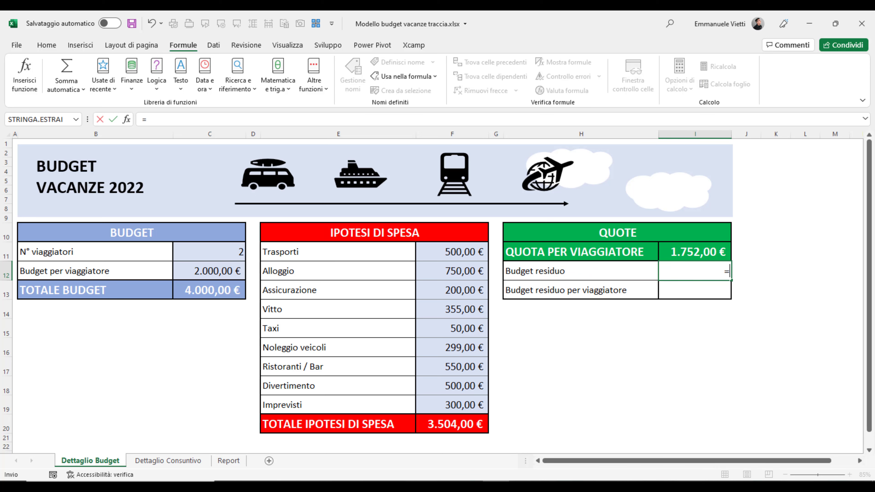
{"action": "left_click", "coordinate": [214, 293]}
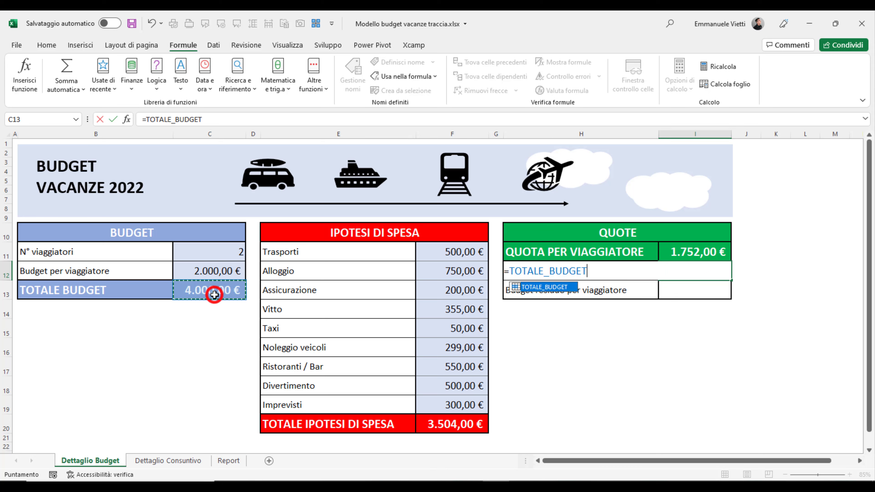
{"action": "type", "text": "-"}
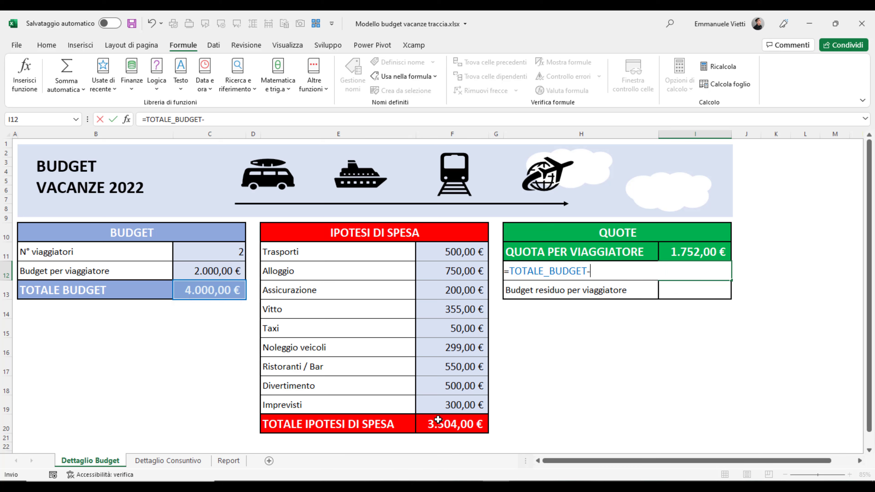
{"action": "left_click", "coordinate": [438, 419]}
{"action": "key", "text": "Return"}
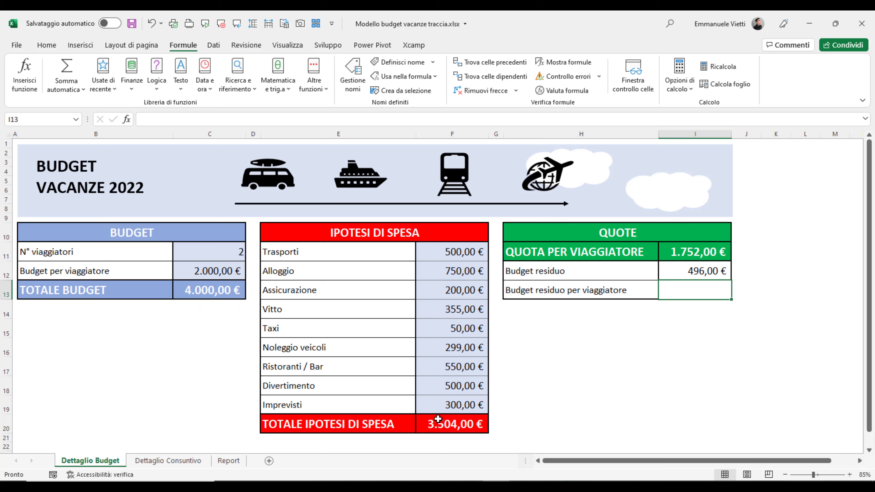
Enter =I12/N°_viaggiatori in I13, giving 248,00 € remaining per traveller.
{"action": "type", "text": "="}
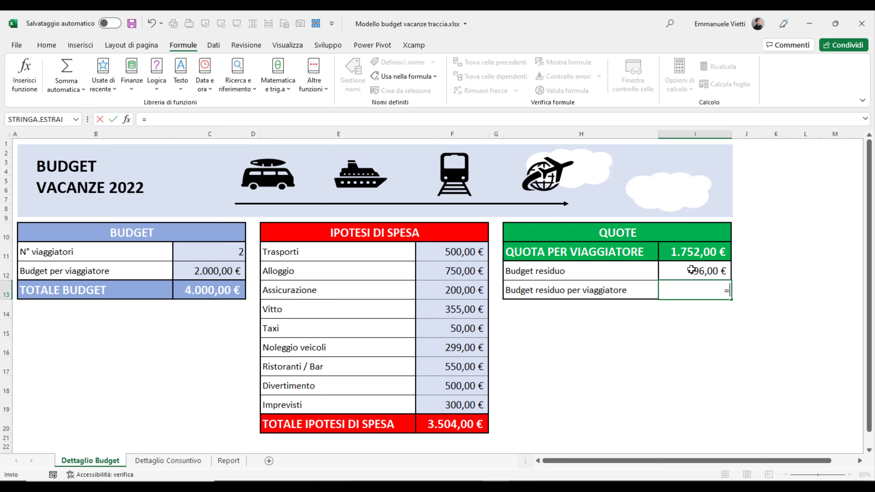
{"action": "left_click", "coordinate": [691, 270]}
{"action": "type", "text": "/"}
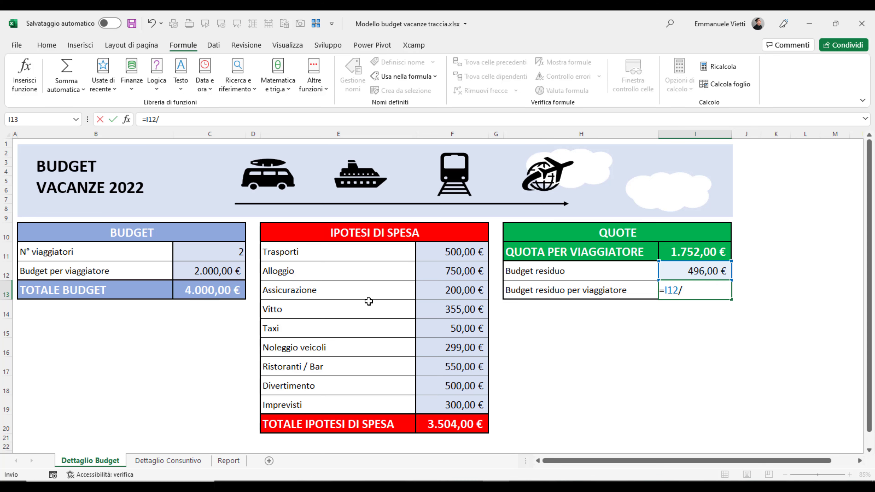
{"action": "left_click", "coordinate": [203, 246]}
{"action": "key", "text": "Return"}
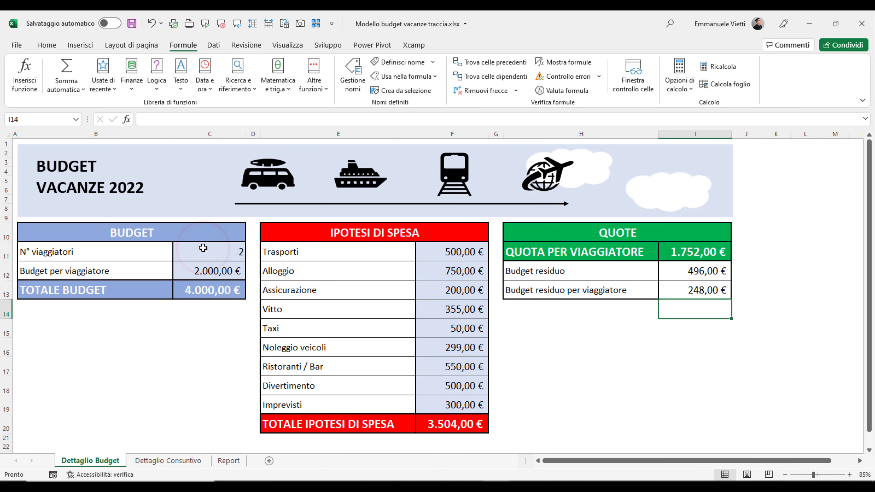
Check the expense sum and the I12 and I13 formulas, then select H11:I11.
{"action": "left_click_drag", "start_coordinate": [458, 248], "coordinate": [455, 405]}
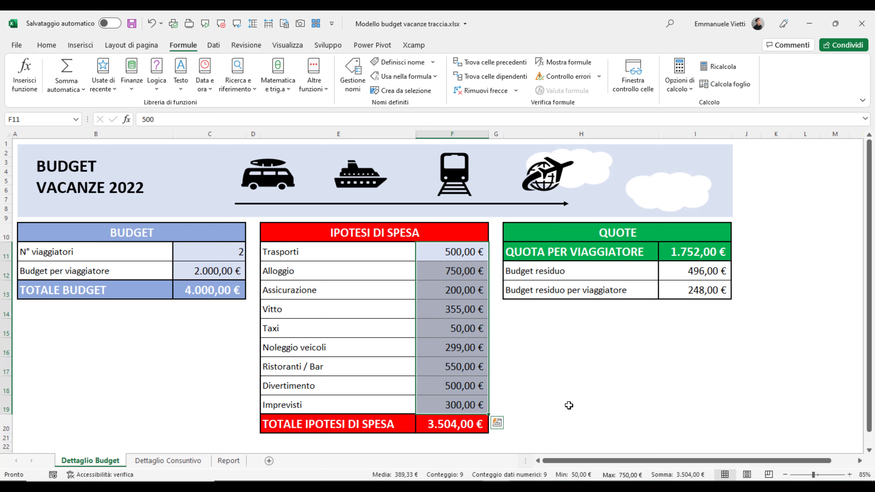
{"action": "left_click", "coordinate": [695, 271]}
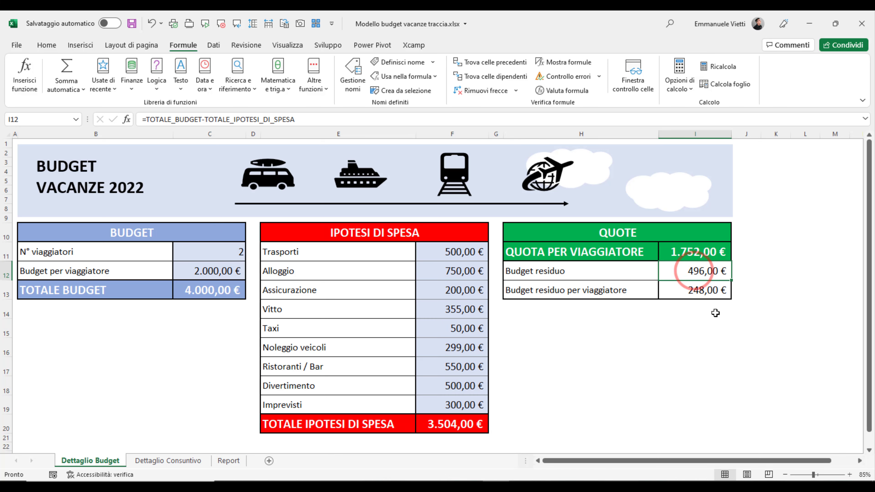
{"action": "left_click", "coordinate": [710, 291]}
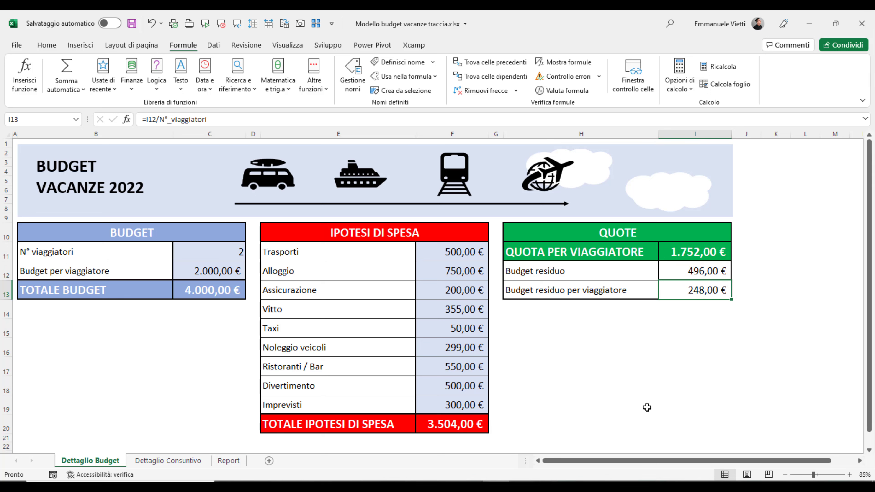
{"action": "key", "text": "Down"}
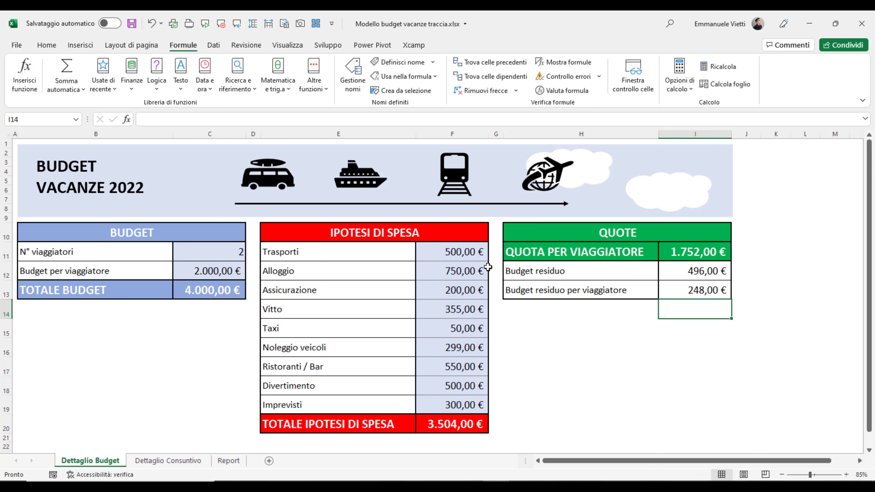
{"action": "left_click_drag", "start_coordinate": [573, 255], "coordinate": [676, 254]}
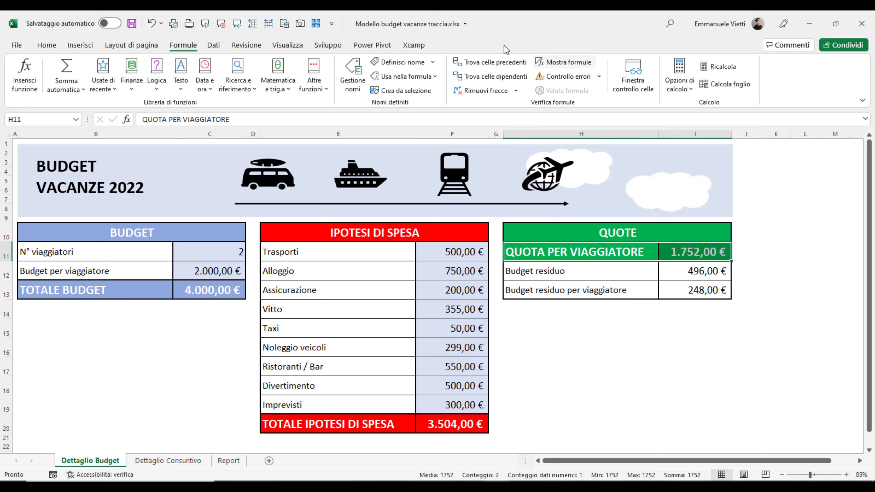
Name I11 from its QUOTA PER VIAGGIATORE label, then go to the Dettaglio Consuntivo sheet.
{"action": "left_click", "coordinate": [415, 92]}
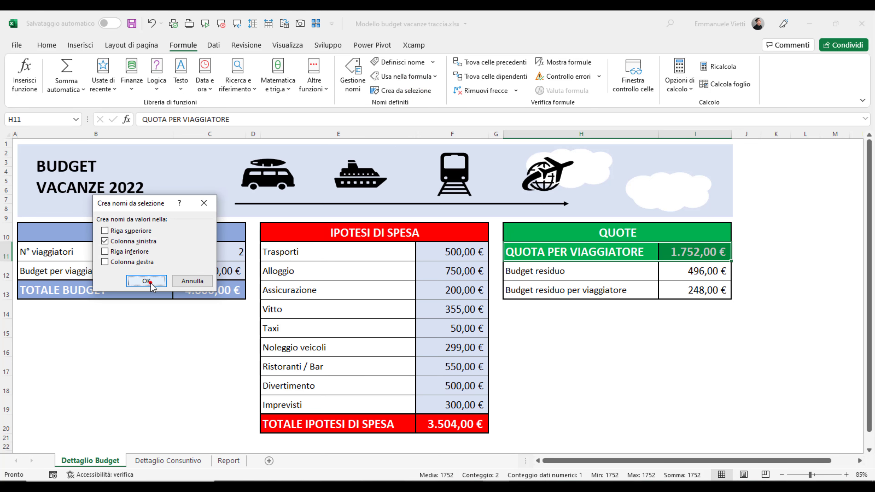
{"action": "left_click", "coordinate": [147, 281]}
{"action": "left_click", "coordinate": [674, 251]}
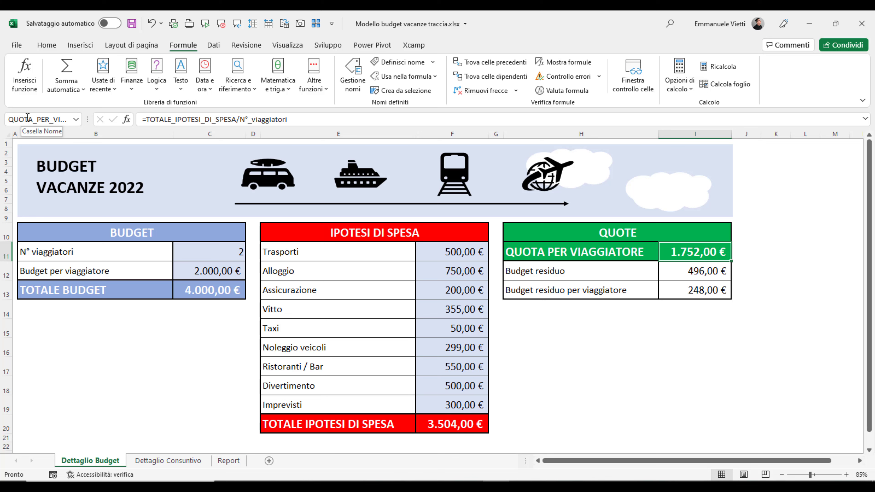
{"action": "left_click", "coordinate": [161, 461]}
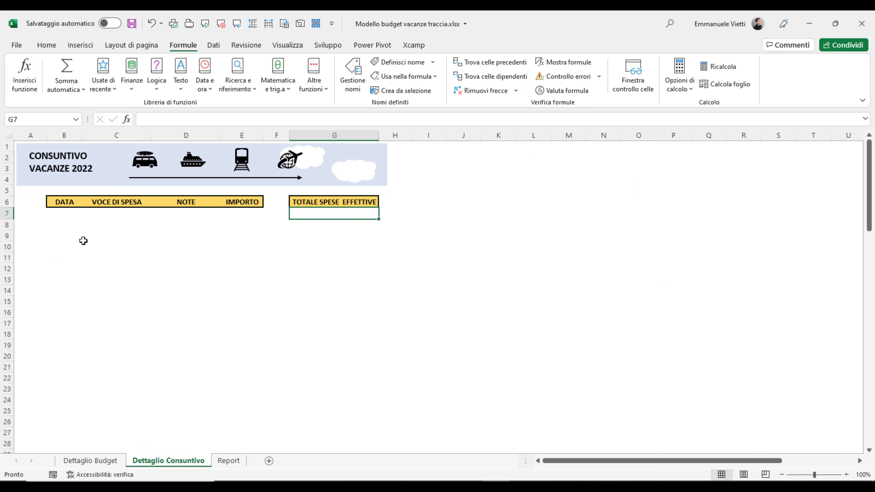
Compare the CONSUNTIVO headers with the Dettaglio Budget categories Trasporti through Imprevisti.
{"action": "left_click", "coordinate": [56, 202]}
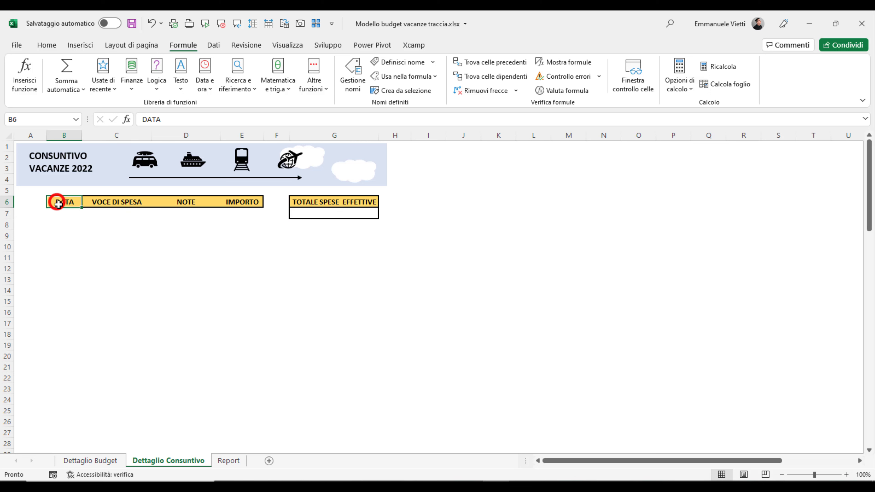
{"action": "left_click", "coordinate": [125, 202]}
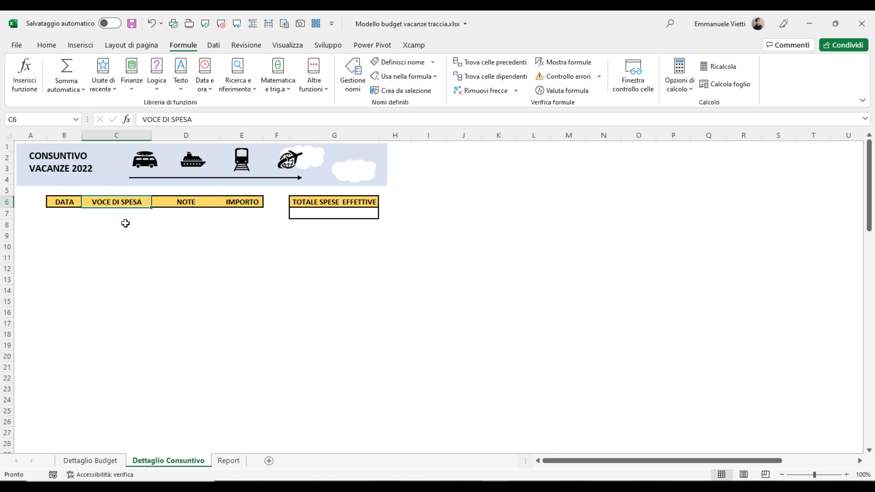
{"action": "left_click", "coordinate": [91, 461]}
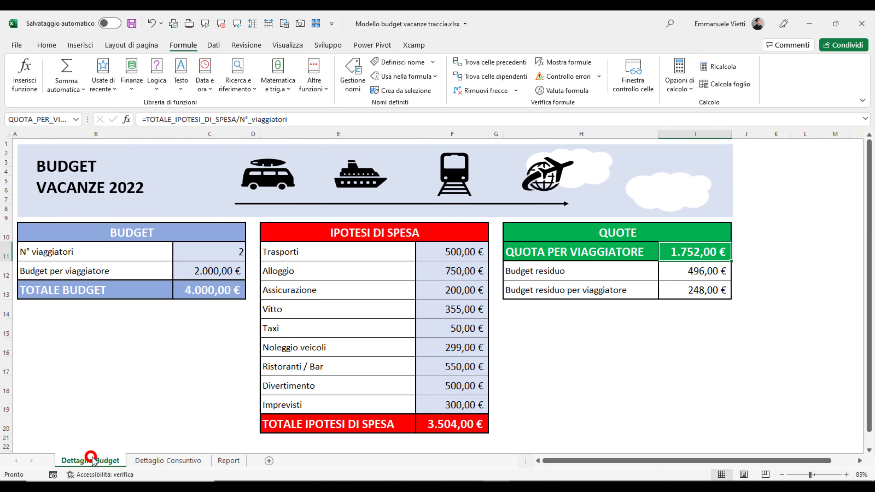
{"action": "left_click", "coordinate": [338, 252]}
{"action": "left_click_drag", "start_coordinate": [338, 254], "coordinate": [340, 407]}
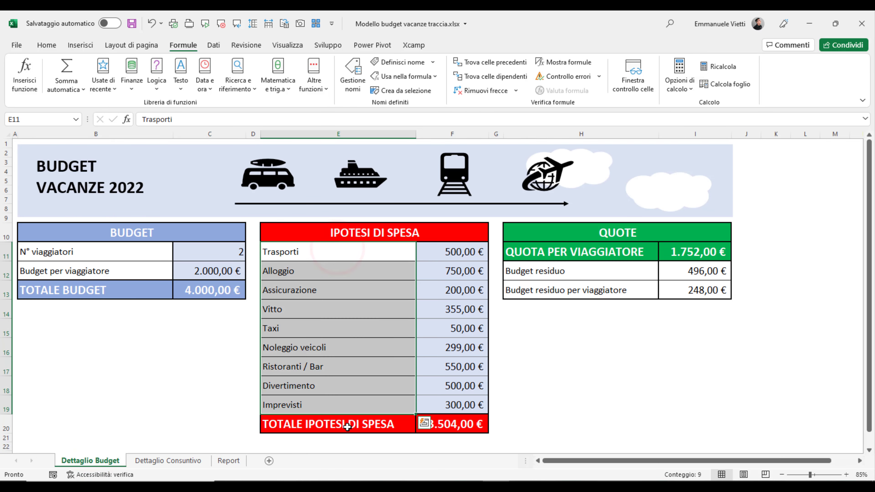
{"action": "left_click", "coordinate": [164, 461]}
{"action": "left_click", "coordinate": [186, 212]}
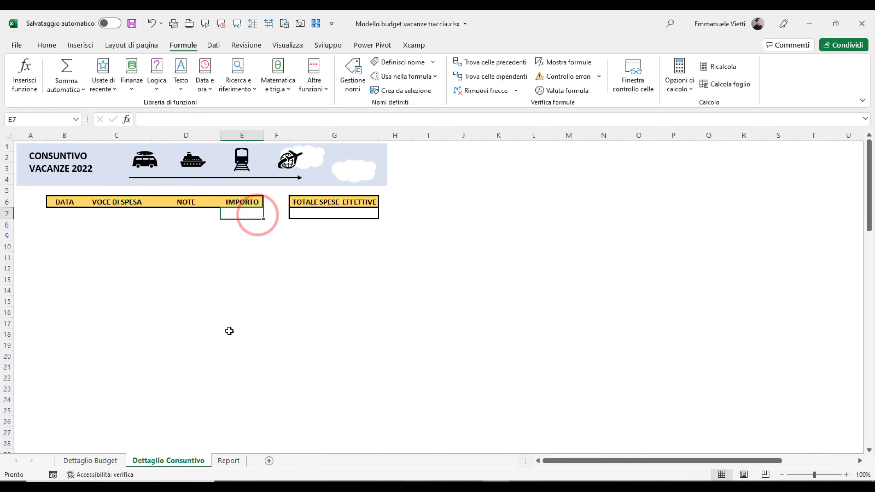
Copy the expense list AA7:AD93 into the table at B7 and autofit column B so dates show.
{"action": "left_click_drag", "start_coordinate": [555, 461], "coordinate": [572, 461]}
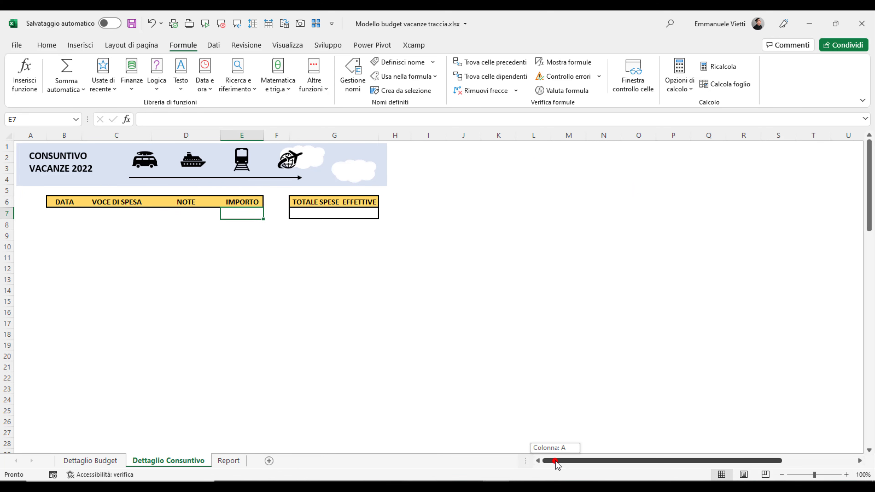
{"action": "left_click_drag", "start_coordinate": [703, 211], "coordinate": [814, 216]}
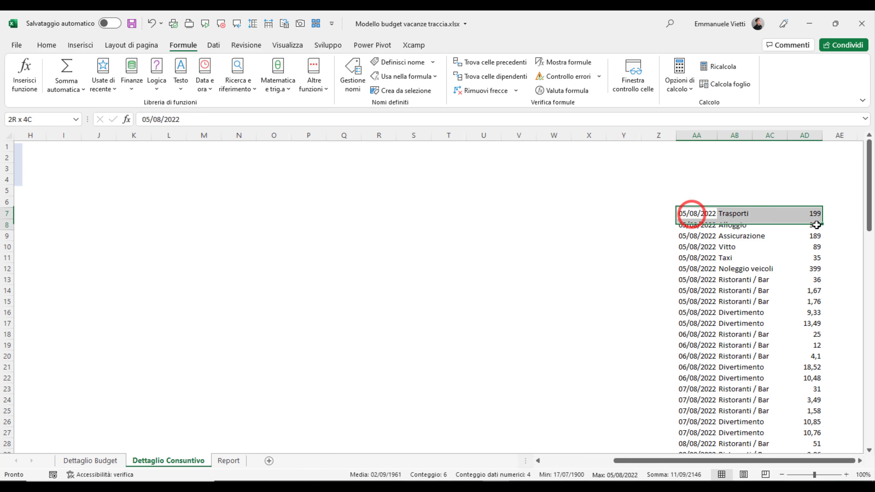
{"action": "key", "text": "ctrl+shift+Down"}
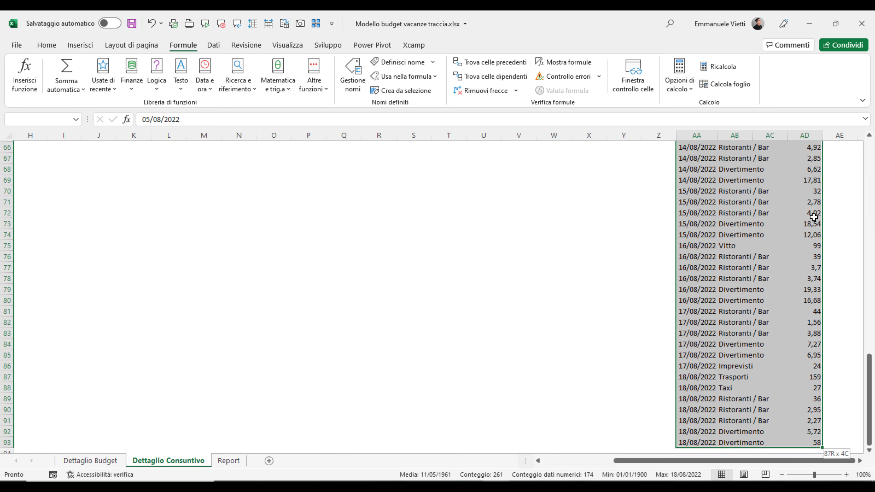
{"action": "key", "text": "ctrl+c"}
{"action": "left_click_drag", "start_coordinate": [803, 461], "coordinate": [733, 461]}
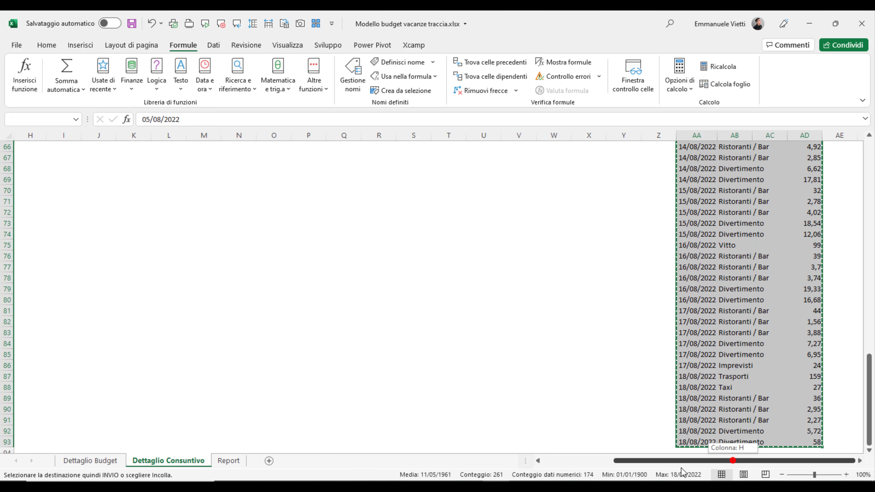
{"action": "scroll", "coordinate": [182, 254], "scroll_direction": "up", "scroll_amount": 12}
{"action": "scroll", "coordinate": [182, 254], "scroll_direction": "up", "scroll_amount": 10}
{"action": "left_click", "coordinate": [68, 215]}
{"action": "key", "text": "ctrl+v"}
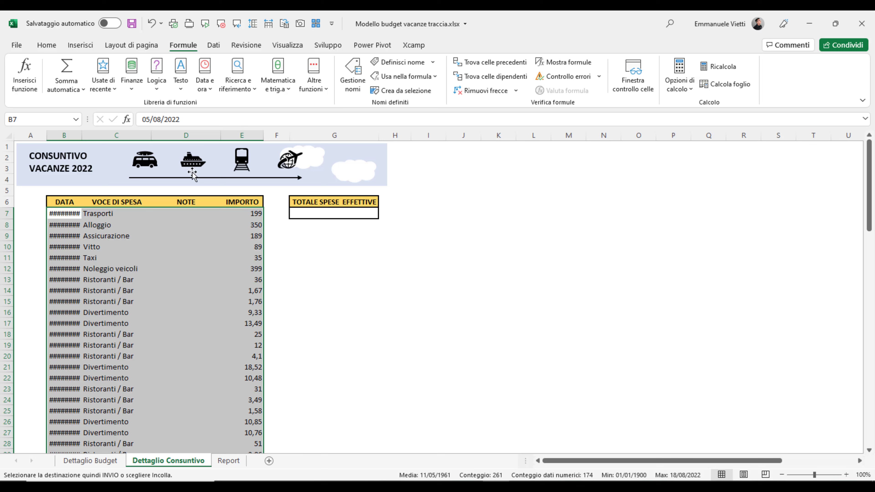
{"action": "double_click", "coordinate": [83, 135]}
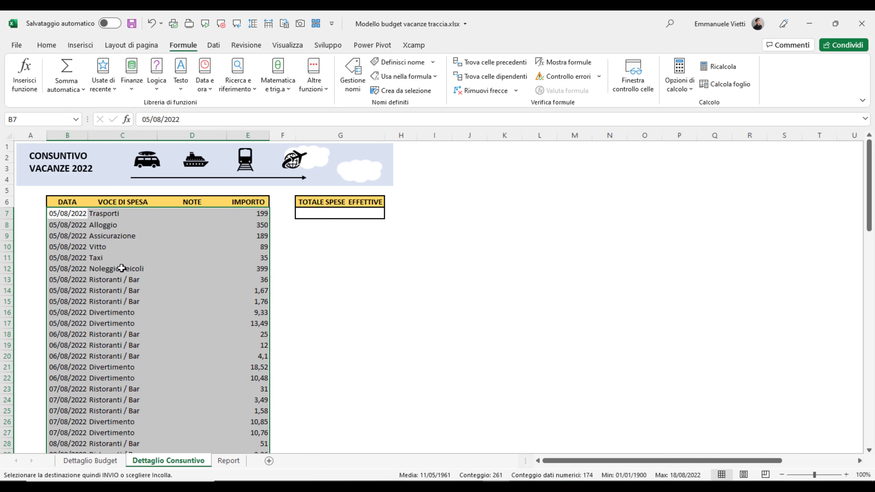
{"action": "key", "text": "shift+BackSpace"}
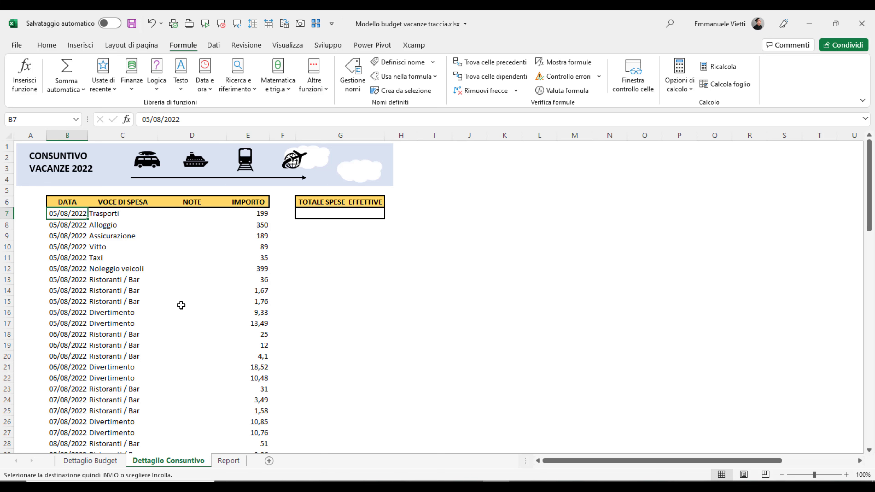
{"action": "key", "text": "ctrl+t"}
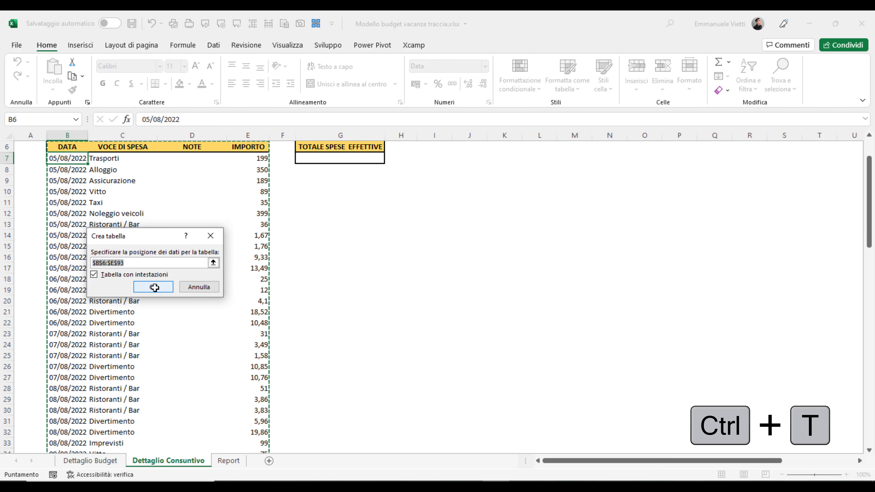
Create the table with headers, name it Consuntivo, and apply a plain bordered style.
{"action": "left_click", "coordinate": [155, 288]}
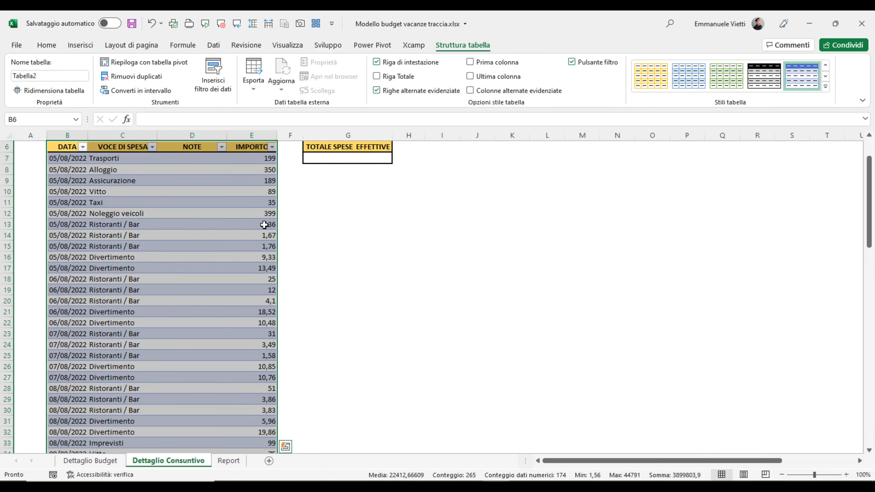
{"action": "left_click", "coordinate": [64, 74]}
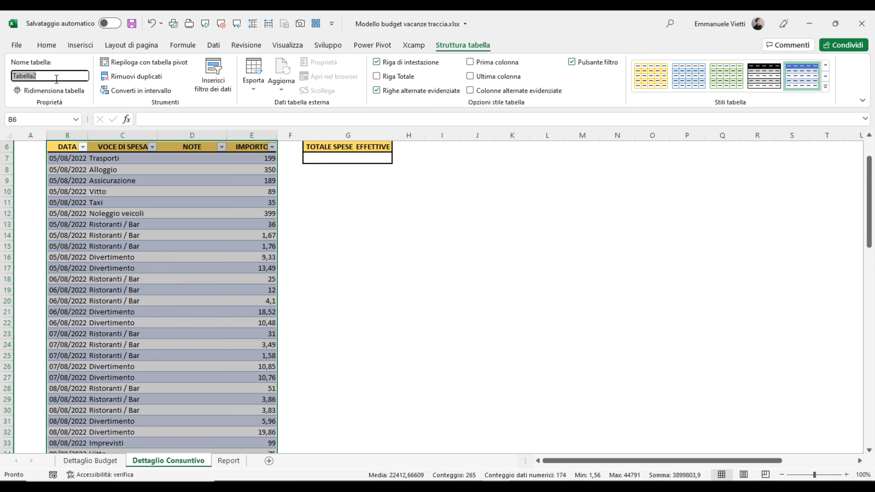
{"action": "type", "text": "Consuntivo"}
{"action": "key", "text": "Return"}
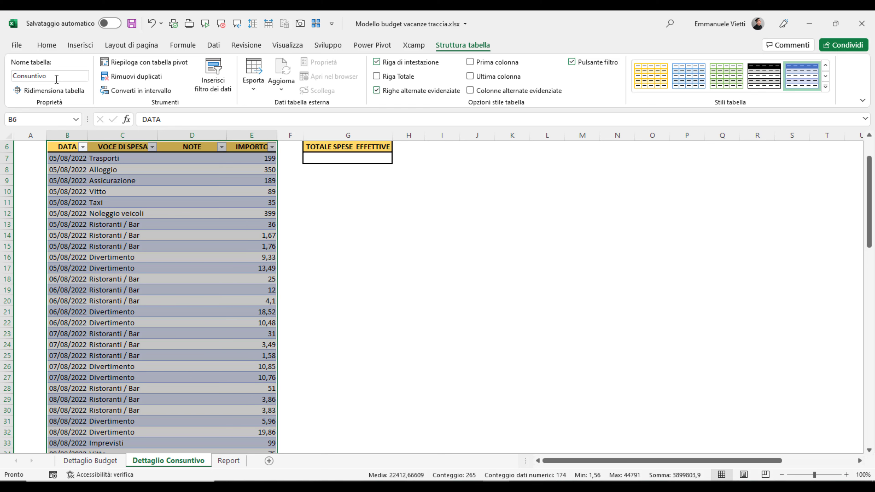
{"action": "scroll", "coordinate": [168, 254], "scroll_direction": "up", "scroll_amount": 2}
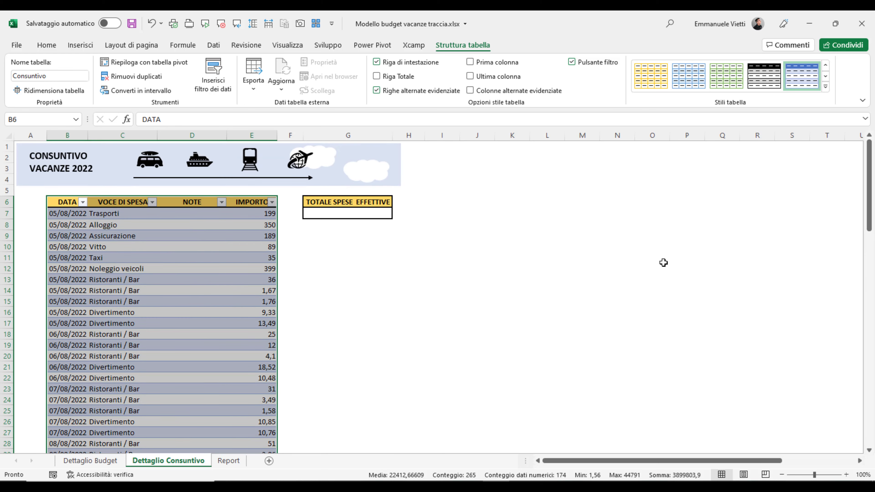
{"action": "left_click", "coordinate": [826, 89]}
{"action": "left_click", "coordinate": [621, 86]}
Format the DATA column with the day-month date format (14-mar).
{"action": "left_click", "coordinate": [227, 258]}
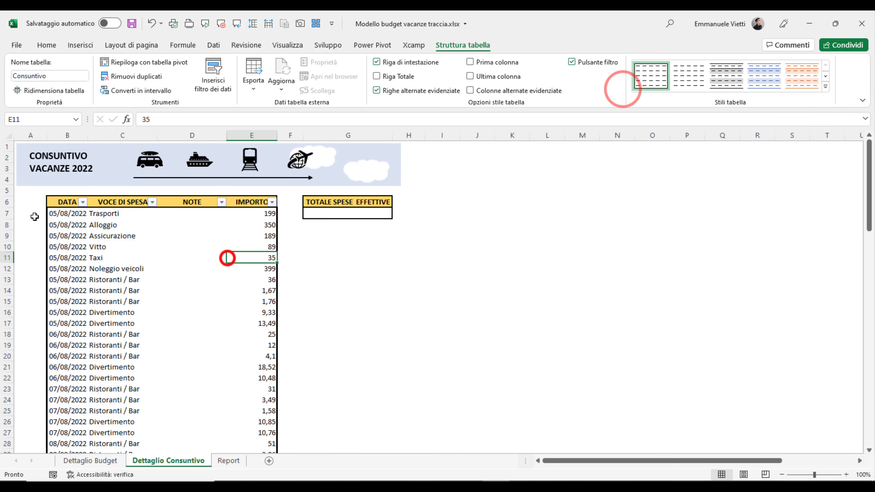
{"action": "left_click", "coordinate": [62, 196]}
{"action": "left_click", "coordinate": [47, 45]}
{"action": "left_click", "coordinate": [484, 65]}
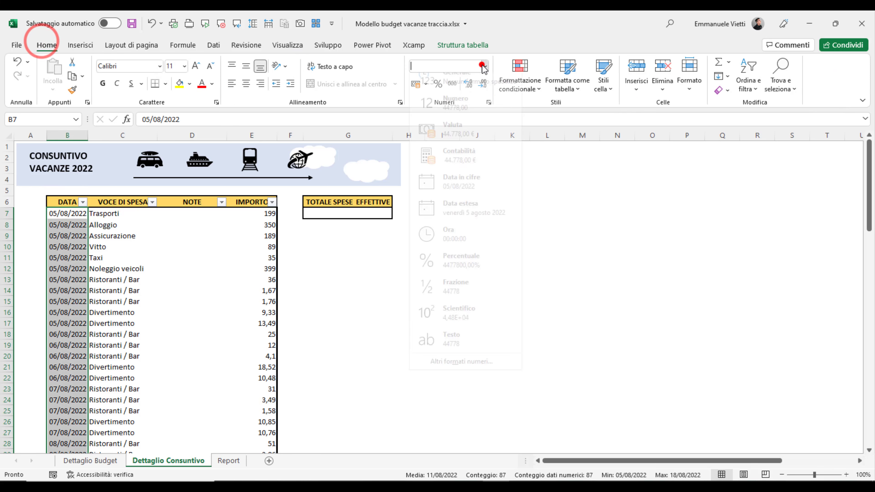
{"action": "left_click", "coordinate": [448, 372]}
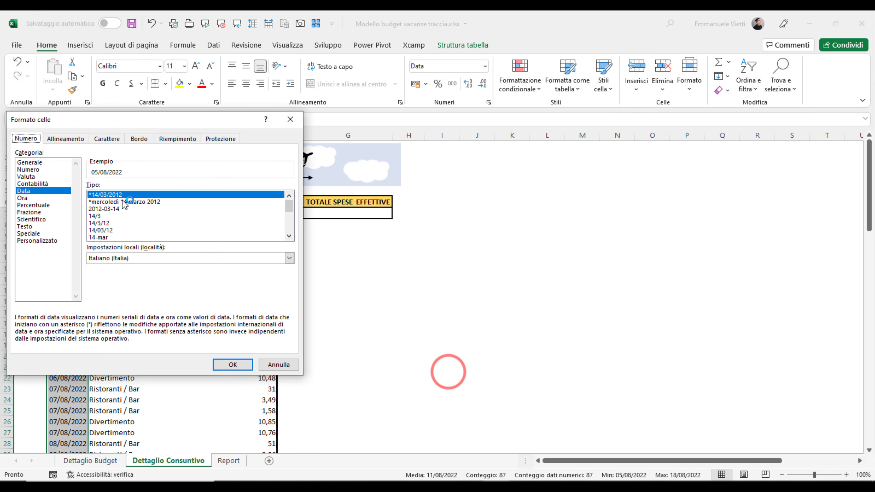
{"action": "left_click", "coordinate": [99, 237]}
{"action": "left_click", "coordinate": [233, 364]}
Format the IMPORTO amounts as euro currency and switch to the Dettaglio Budget sheet.
{"action": "left_click", "coordinate": [259, 198]}
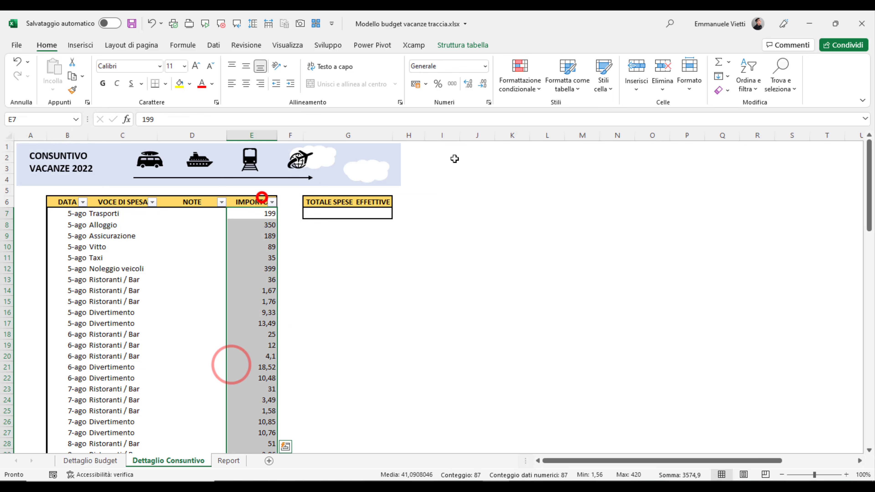
{"action": "left_click", "coordinate": [427, 85]}
{"action": "left_click", "coordinate": [444, 92]}
{"action": "left_click", "coordinate": [205, 328]}
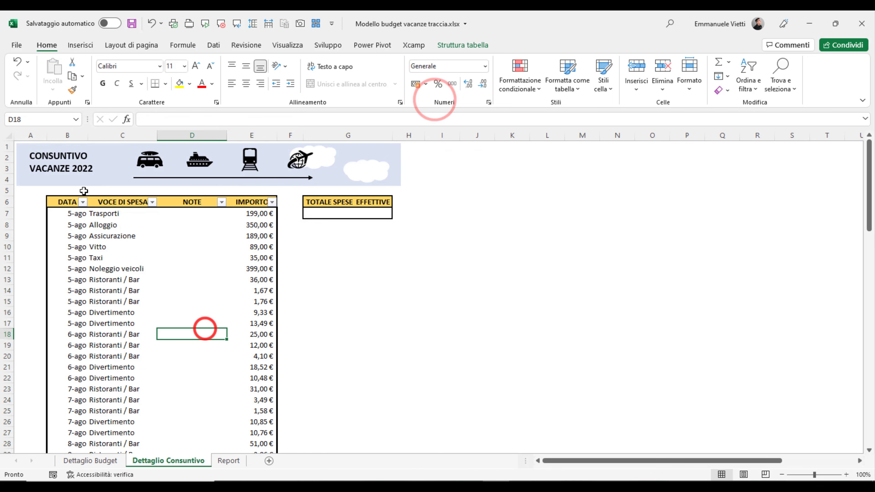
{"action": "left_click", "coordinate": [117, 214]}
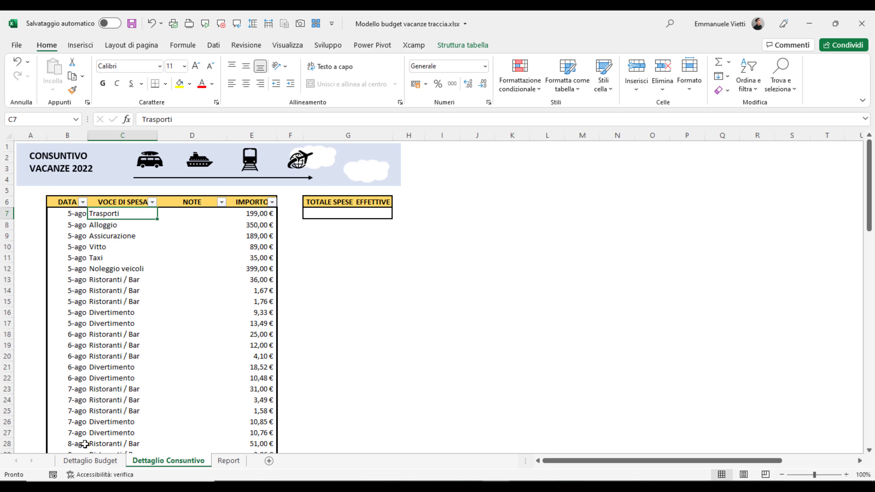
{"action": "left_click", "coordinate": [90, 461]}
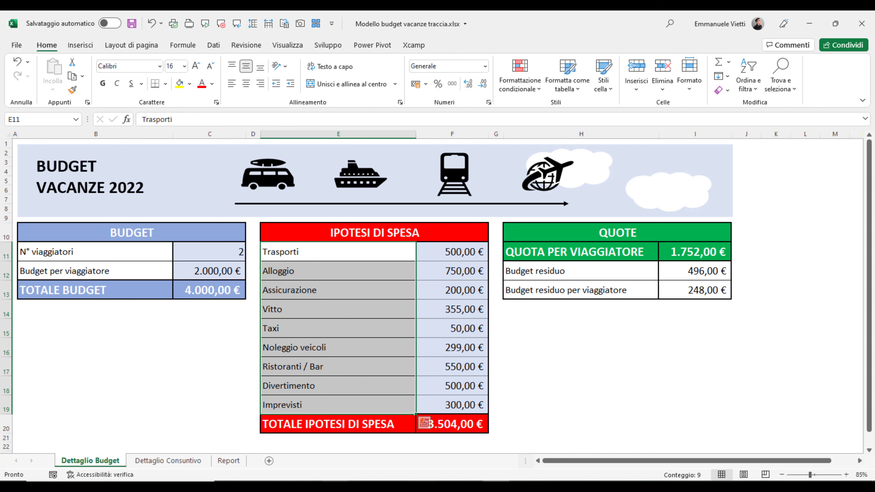
Name E11:E19 VOCI_DI_SPESA, then select the VOCE DI SPESA column on Dettaglio Consuntivo.
{"action": "left_click_drag", "start_coordinate": [375, 251], "coordinate": [365, 402]}
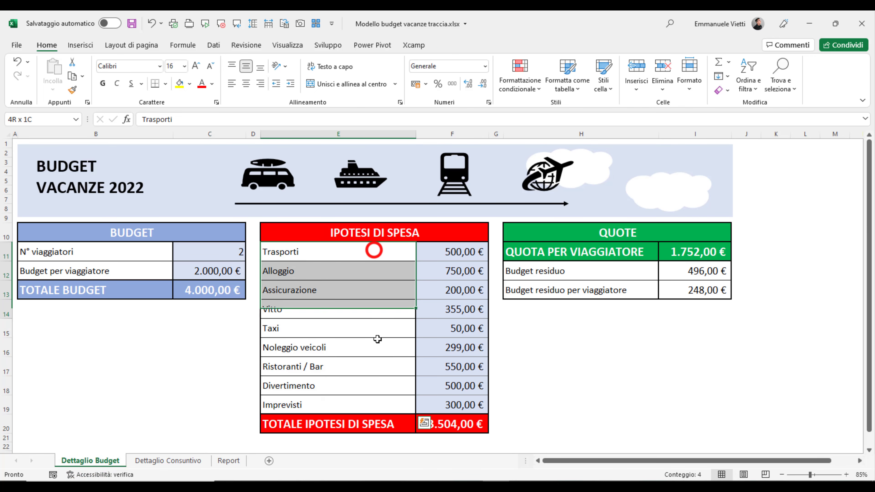
{"action": "left_click", "coordinate": [33, 121]}
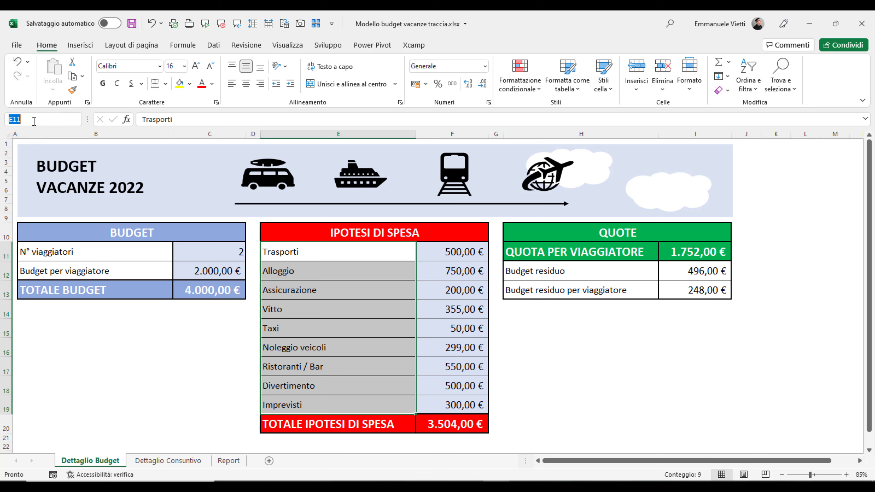
{"action": "type", "text": "VOCI_DI_SPESA"}
{"action": "key", "text": "Return"}
{"action": "left_click", "coordinate": [157, 461]}
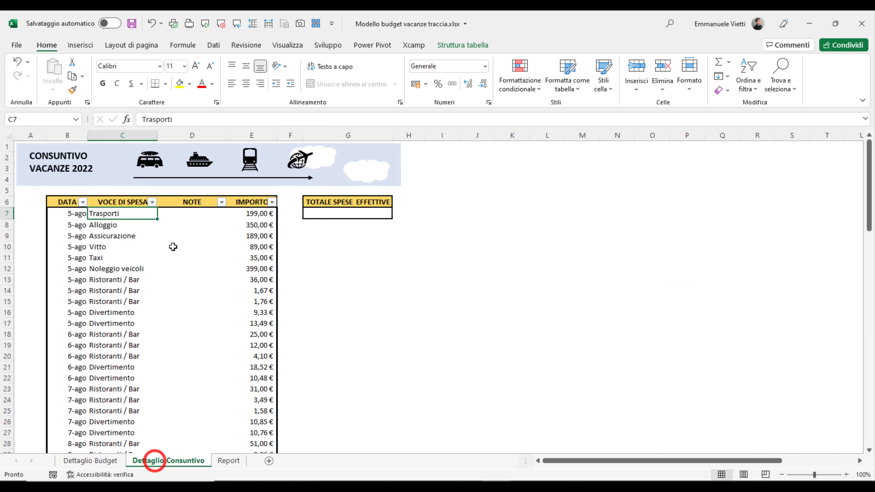
{"action": "left_click", "coordinate": [129, 197]}
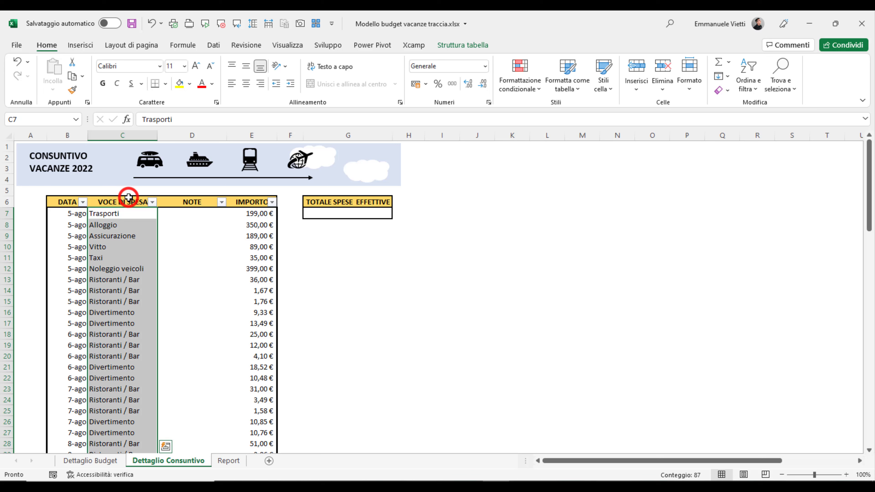
{"action": "left_click", "coordinate": [215, 46]}
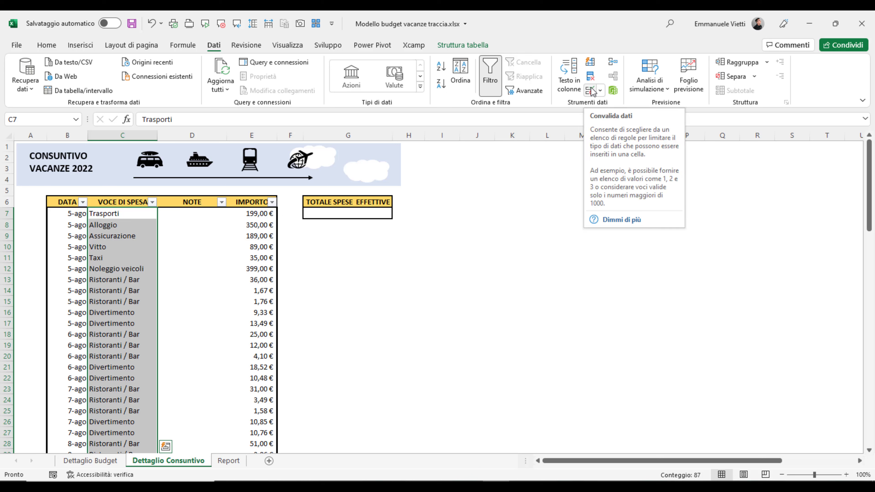
Add a List validation rule with source VOCI_DI_SPESA to the VOCE DI SPESA column.
{"action": "left_click", "coordinate": [590, 91]}
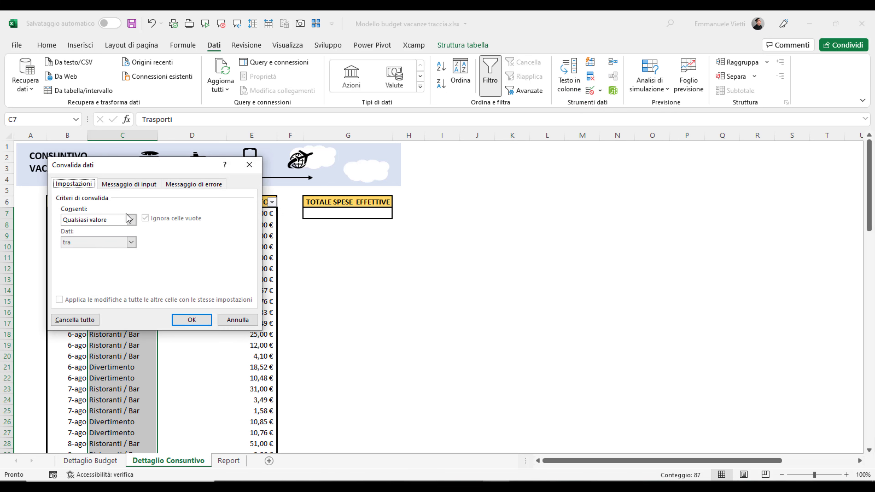
{"action": "left_click", "coordinate": [132, 221]}
{"action": "left_click", "coordinate": [108, 250]}
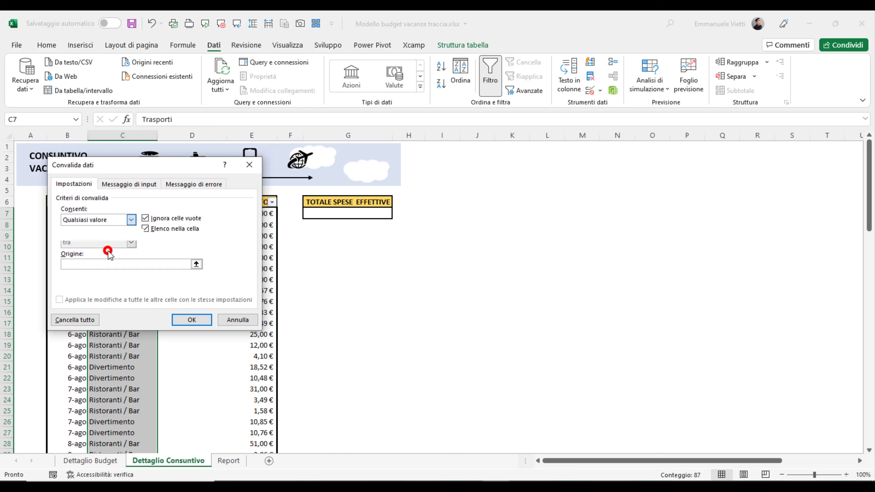
{"action": "left_click", "coordinate": [108, 264]}
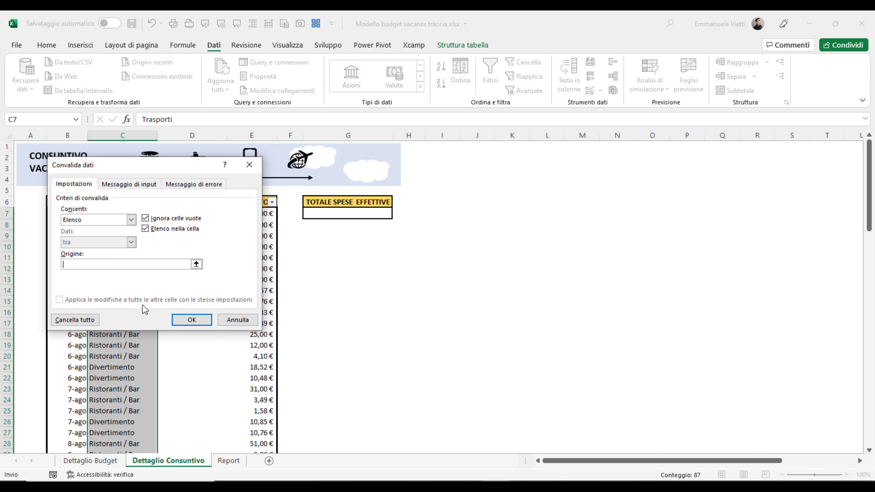
{"action": "key", "text": "F3"}
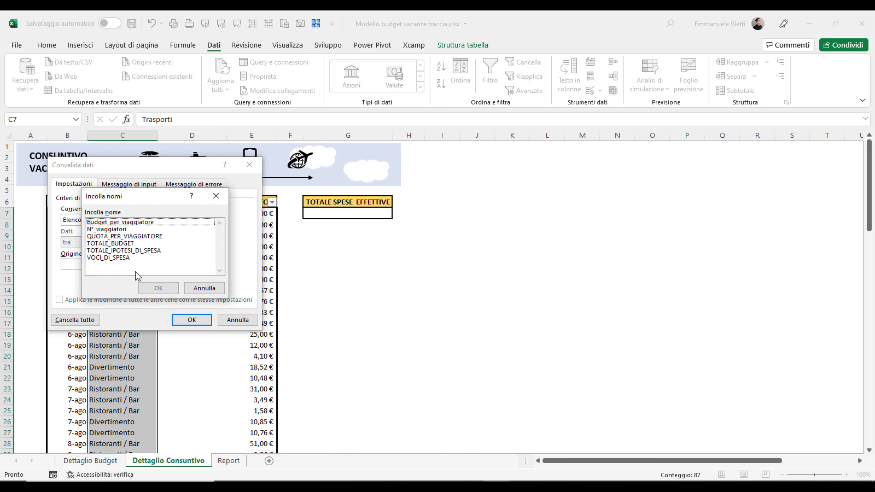
{"action": "left_click", "coordinate": [118, 259]}
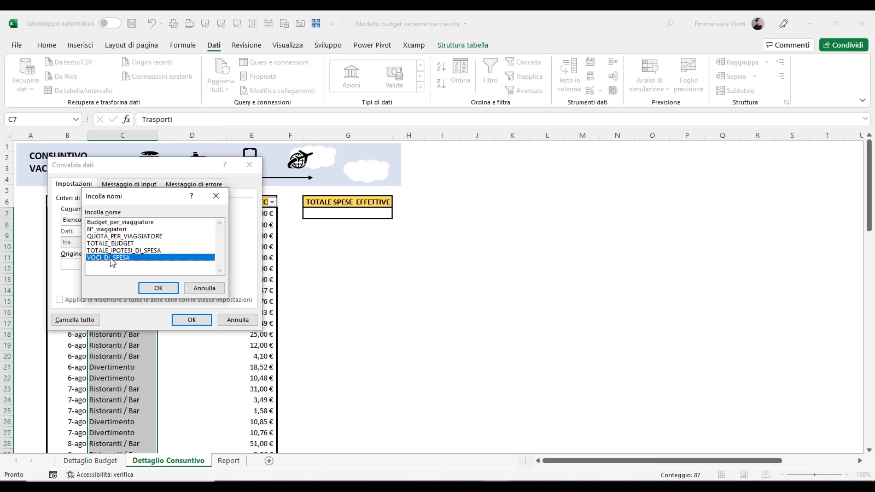
{"action": "left_click", "coordinate": [151, 289]}
{"action": "left_click", "coordinate": [192, 320]}
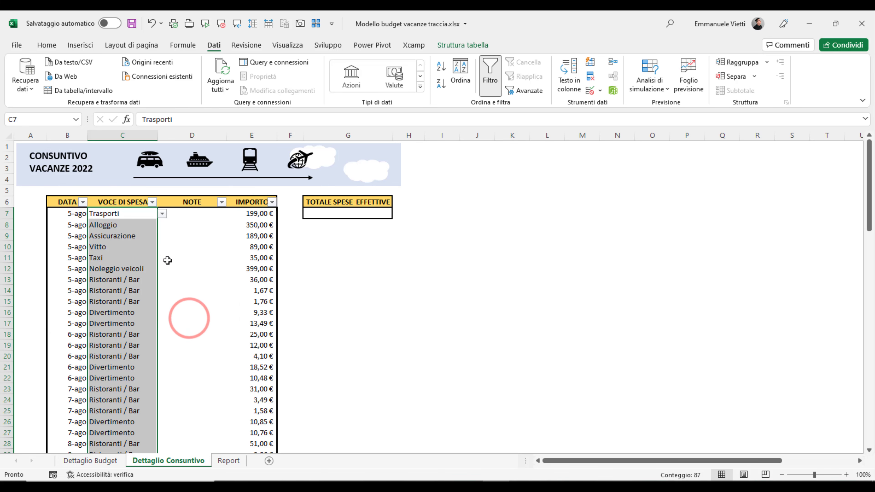
Test the category dropdowns in C7 and C9, leaving the values unchanged.
{"action": "left_click", "coordinate": [162, 214]}
{"action": "left_click", "coordinate": [138, 236]}
{"action": "left_click", "coordinate": [162, 236]}
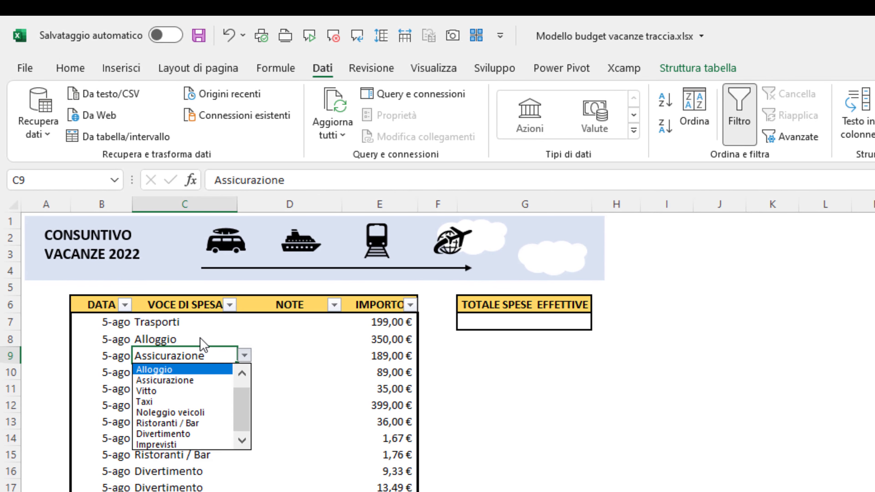
{"action": "left_click", "coordinate": [204, 343]}
{"action": "key", "text": "alt+m"}
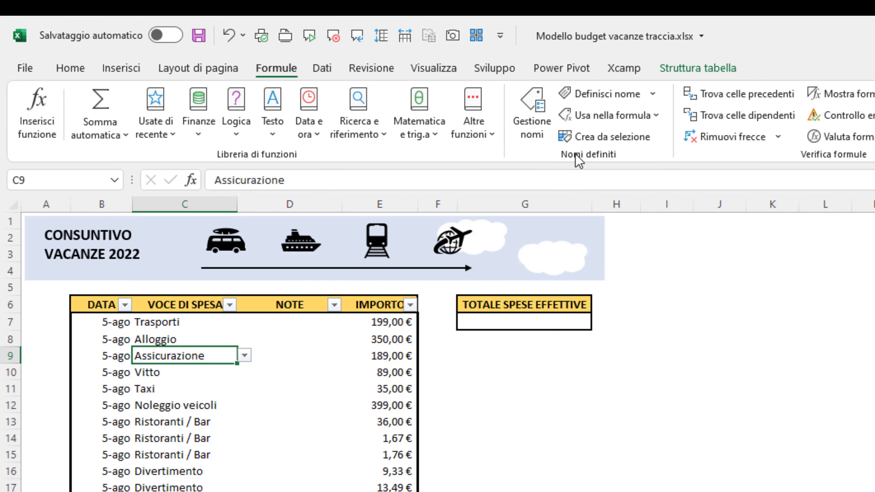
{"action": "left_click", "coordinate": [544, 325]}
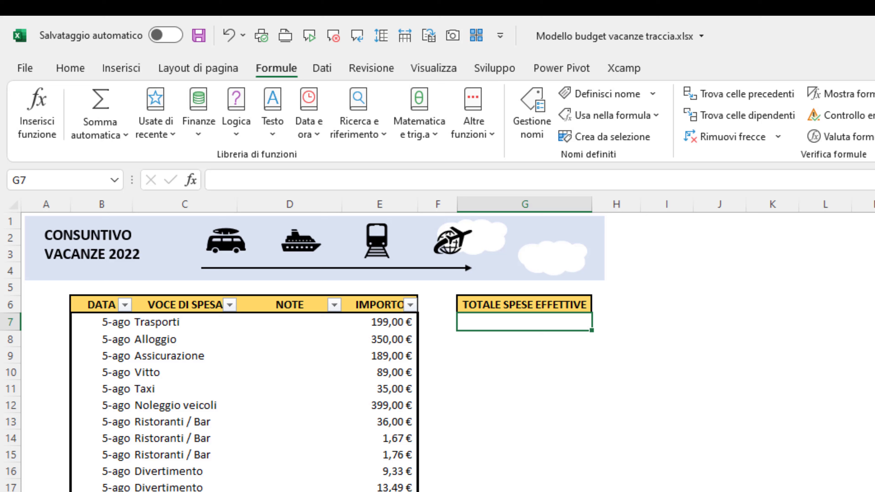
Enter =SOMMA(Consuntivo[IMPORTO]) in G7, giving a total of 3.574,90 €.
{"action": "type", "text": "=SOMMA("}
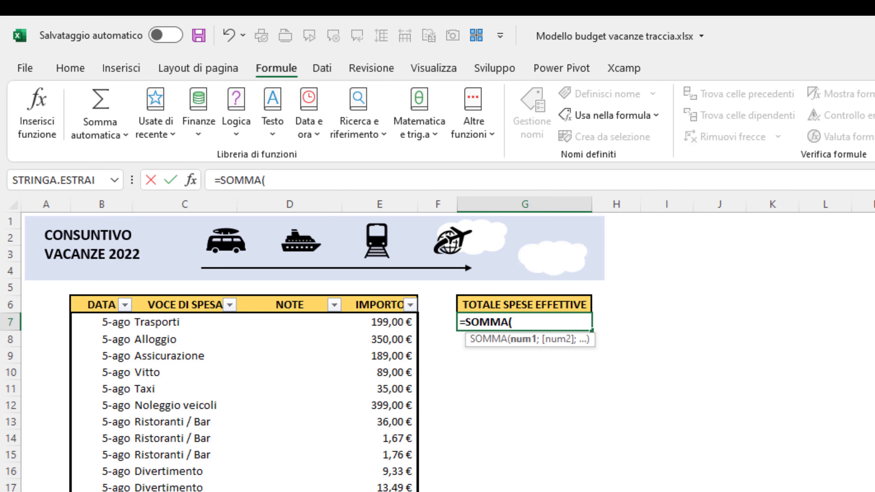
{"action": "left_click", "coordinate": [388, 293]}
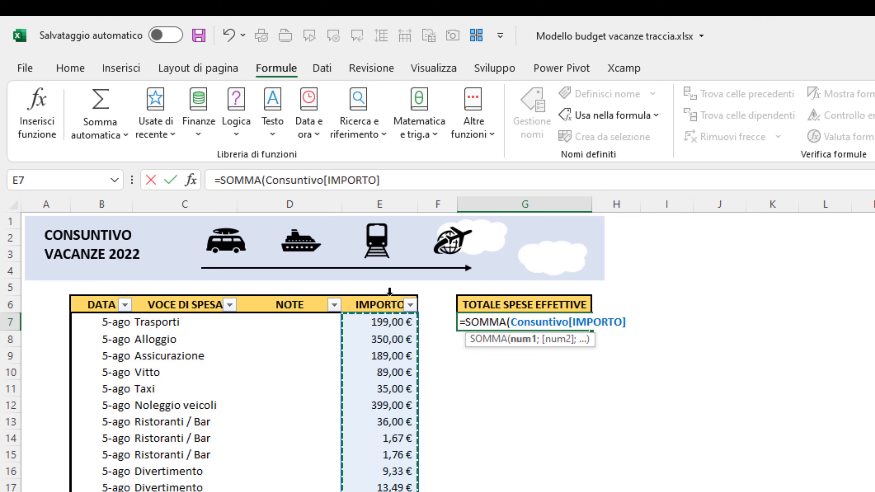
{"action": "type", "text": ")"}
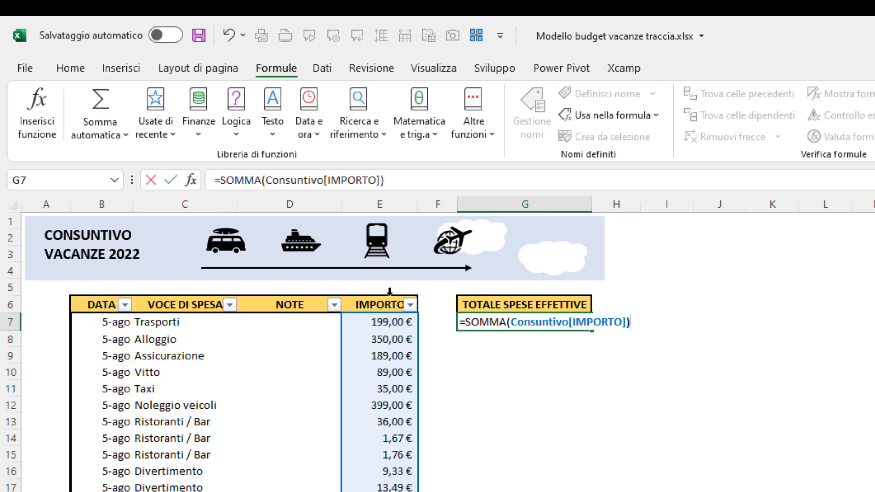
{"action": "key", "text": "Return"}
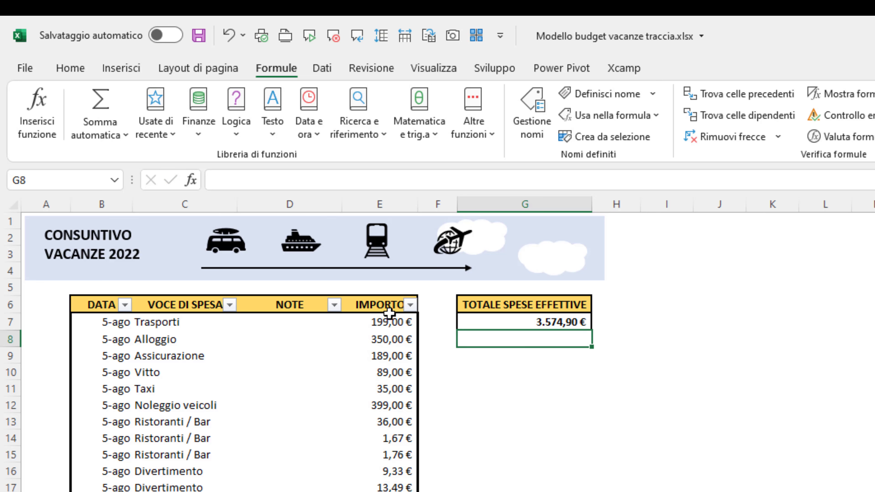
{"action": "left_click", "coordinate": [561, 320]}
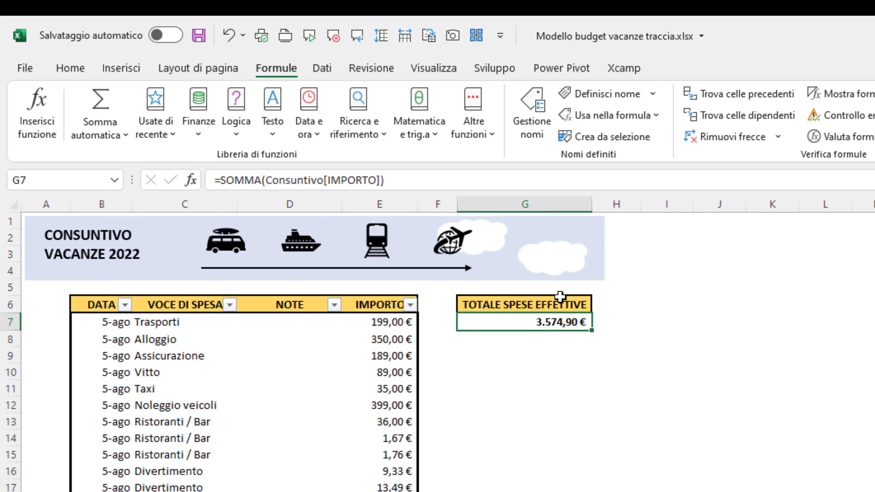
Create a name for G7 from its TOTALE SPESE EFFETTIVE header using the top-row option.
{"action": "left_click_drag", "start_coordinate": [524, 304], "coordinate": [523, 321]}
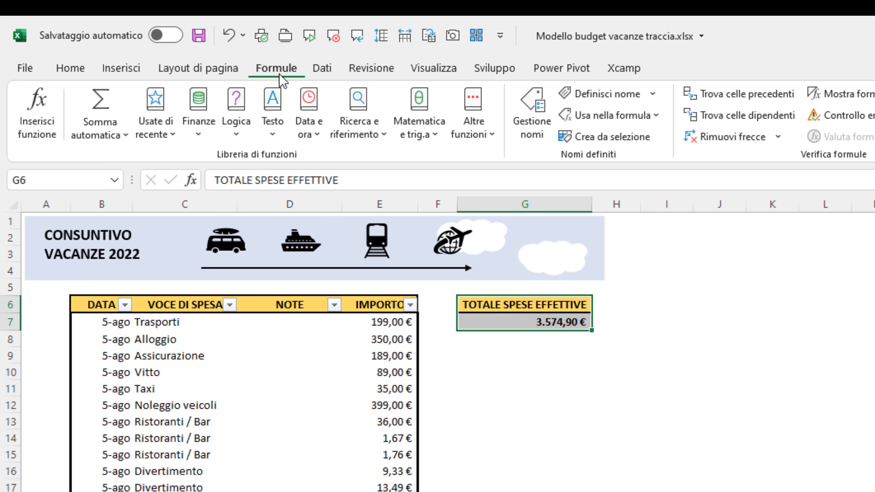
{"action": "left_click", "coordinate": [583, 138]}
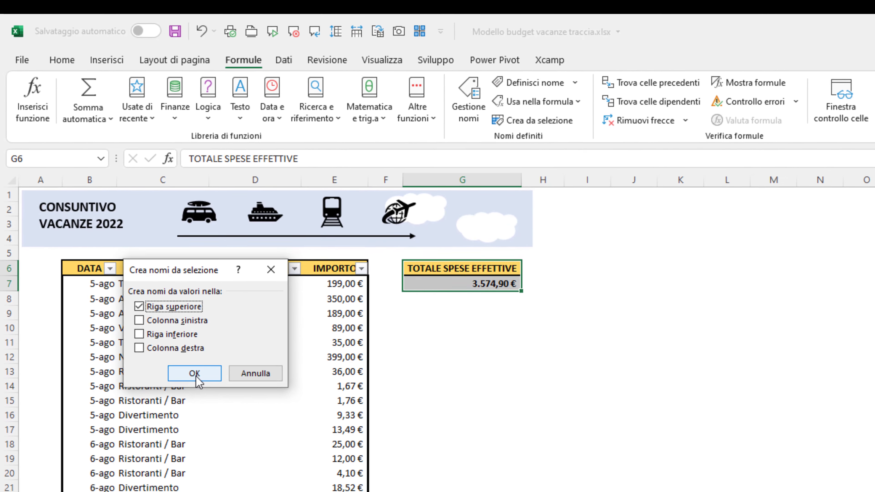
{"action": "left_click", "coordinate": [208, 400]}
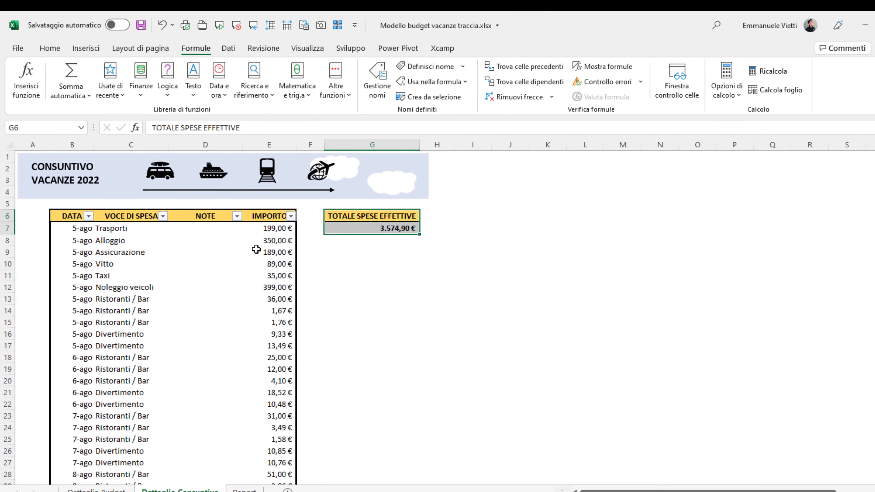
Open the Report sheet and review the TOTALE BUDGET and TOTALE SPESE EFFETTIVE labels.
{"action": "left_click", "coordinate": [236, 479]}
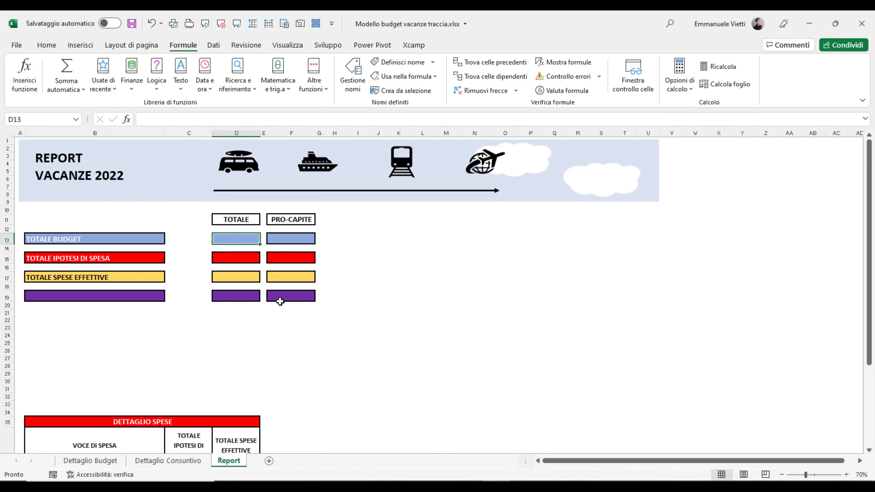
{"action": "left_click", "coordinate": [55, 239]}
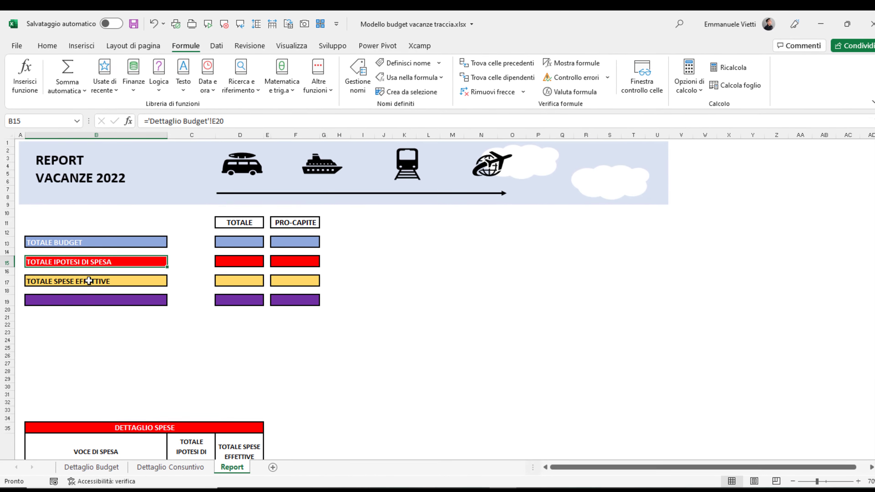
{"action": "left_click", "coordinate": [87, 277]}
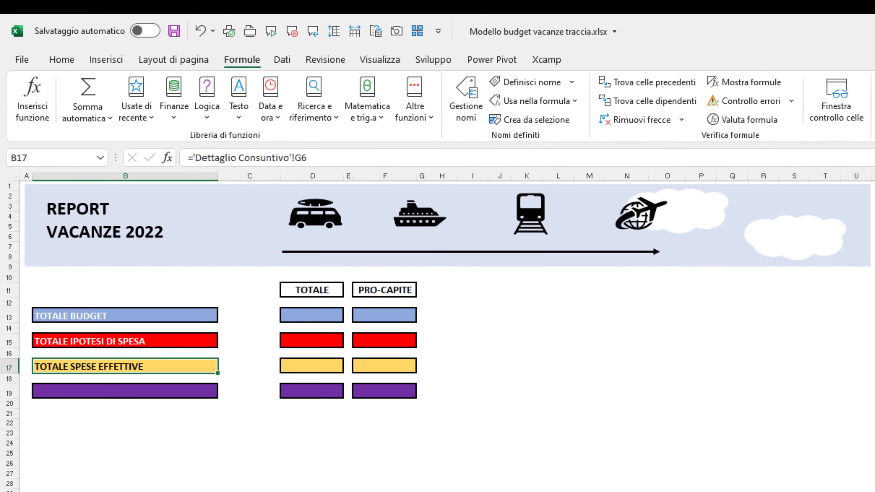
{"action": "left_click", "coordinate": [321, 327]}
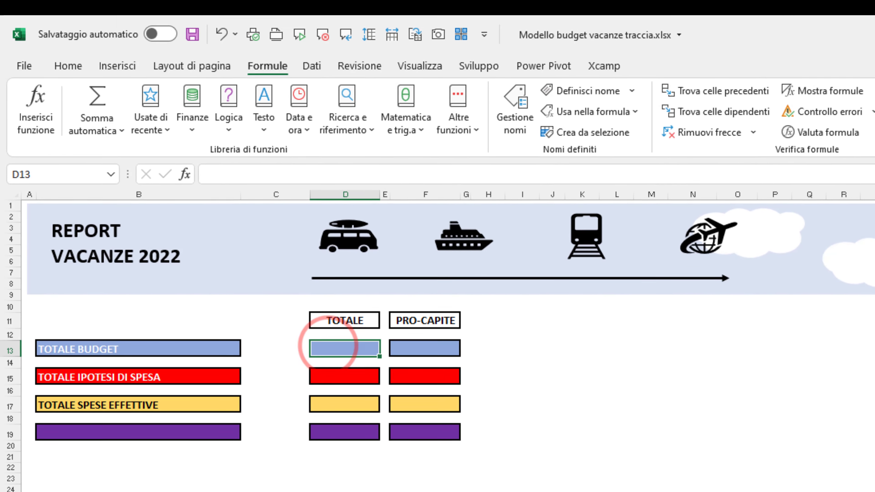
Enter =TOTALE_BUDGET, =TOTALE_IPOTESI_DI_SPESA and =TOTALE_SPESE_EFFETTIVE in D13, D15 and D17.
{"action": "type", "text": "="}
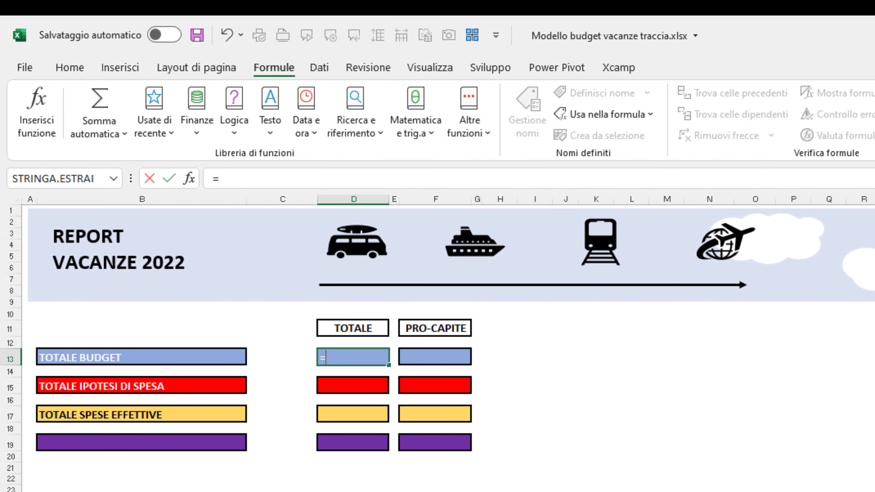
{"action": "type", "text": "TOT"}
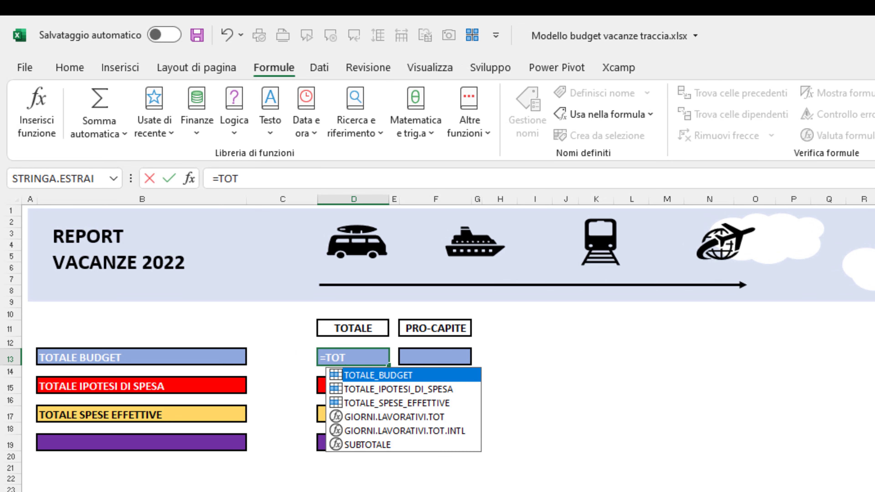
{"action": "double_click", "coordinate": [397, 377]}
{"action": "key", "text": "Return"}
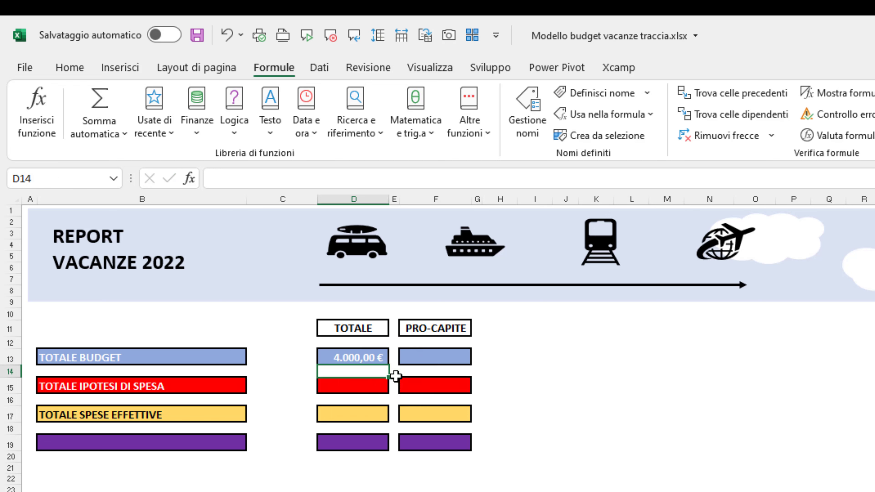
{"action": "left_click", "coordinate": [358, 384]}
{"action": "type", "text": "="}
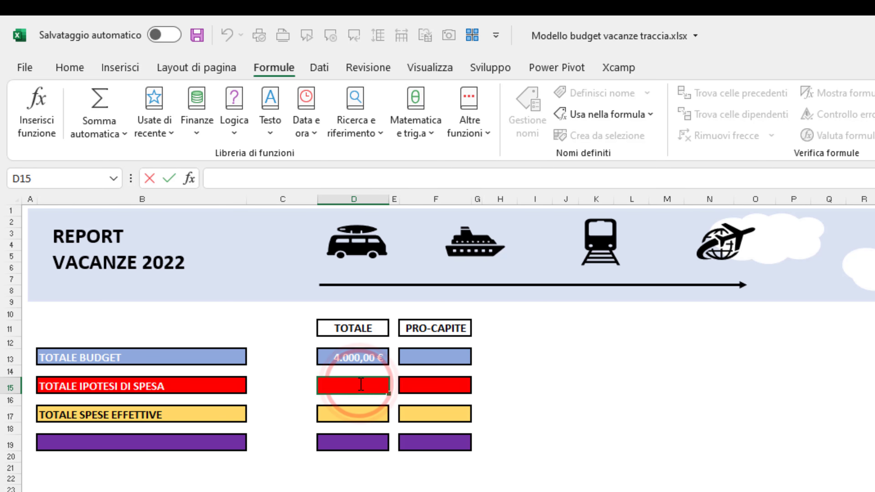
{"action": "type", "text": "TOT"}
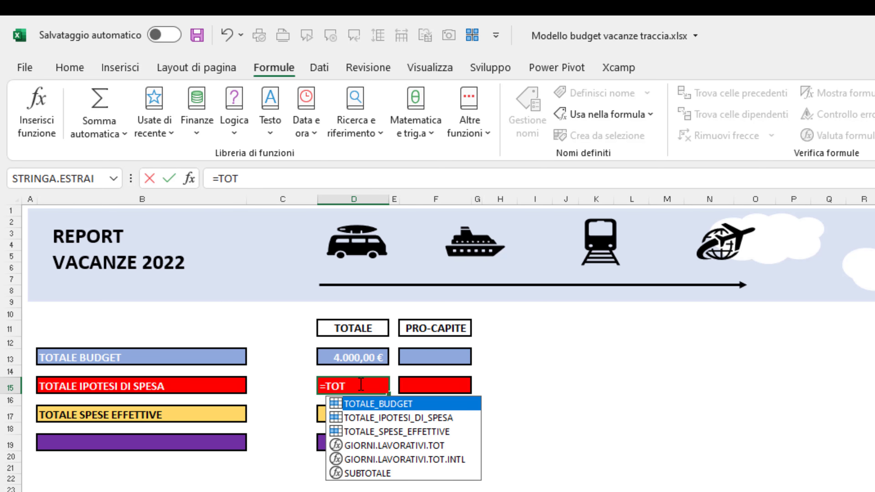
{"action": "double_click", "coordinate": [379, 413]}
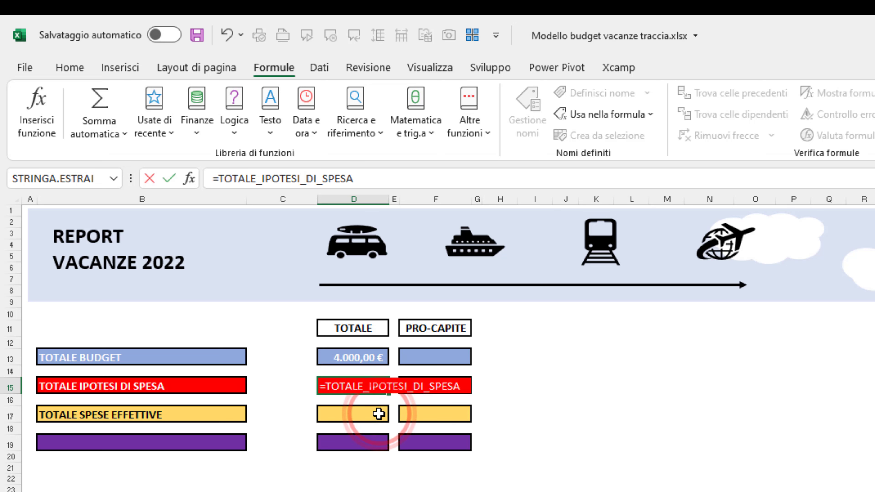
{"action": "key", "text": "Return"}
{"action": "double_click", "coordinate": [379, 413]}
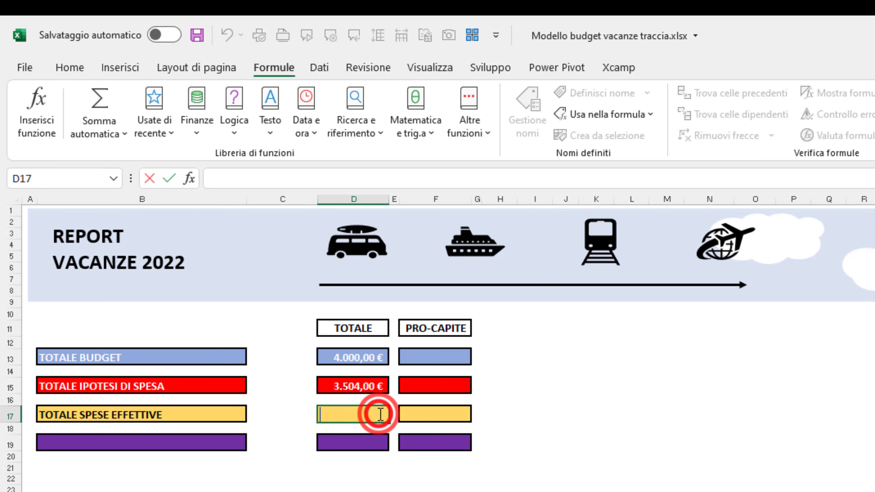
{"action": "type", "text": "=TOT"}
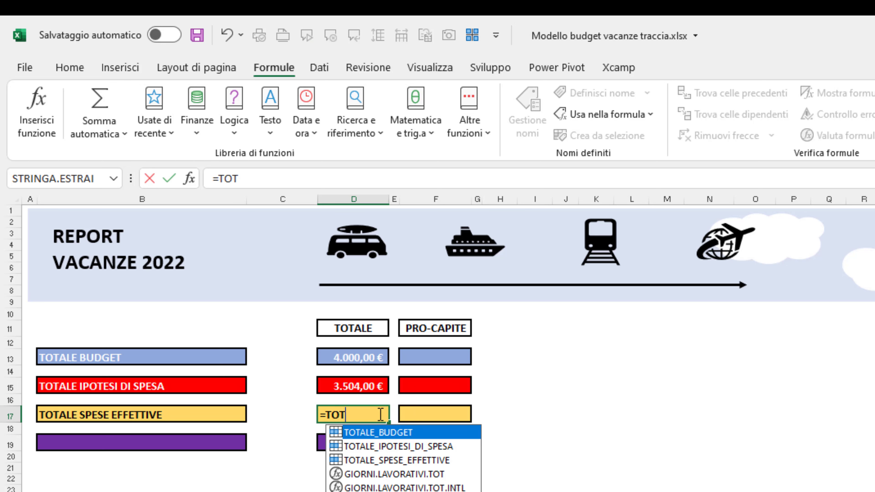
{"action": "double_click", "coordinate": [401, 461]}
{"action": "key", "text": "Return"}
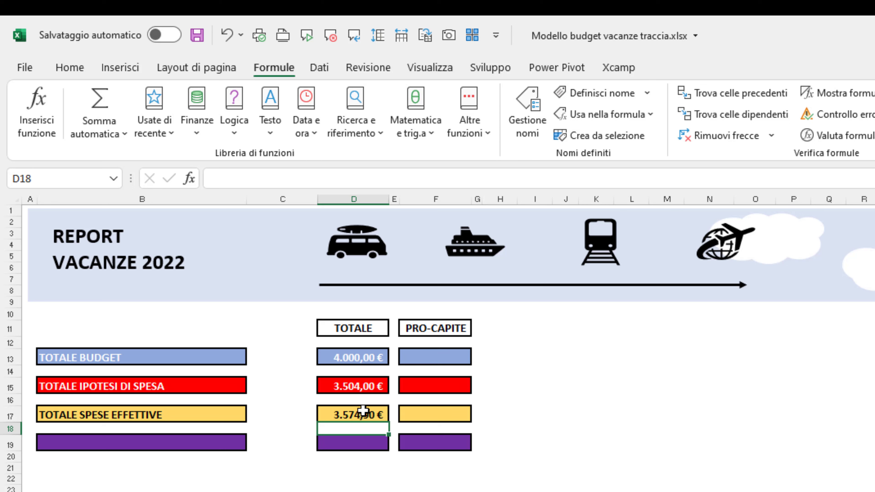
{"action": "key", "text": "Up"}
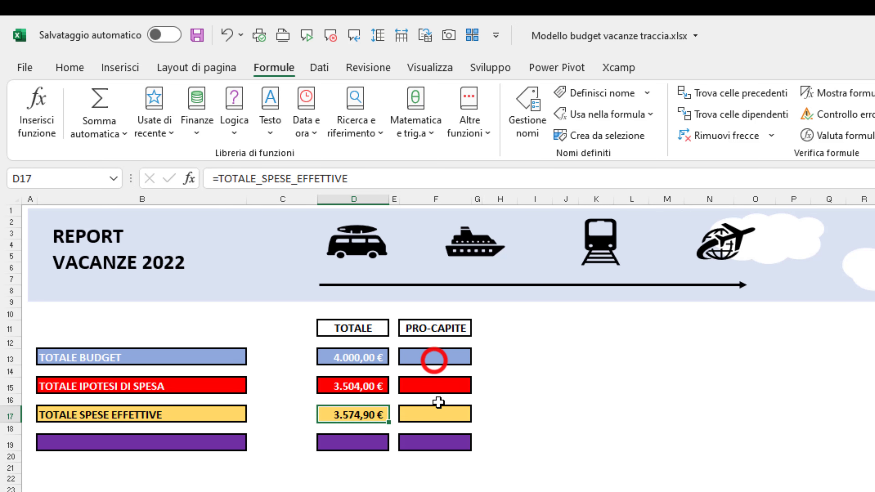
{"action": "left_click", "coordinate": [434, 358]}
{"action": "type", "text": "="}
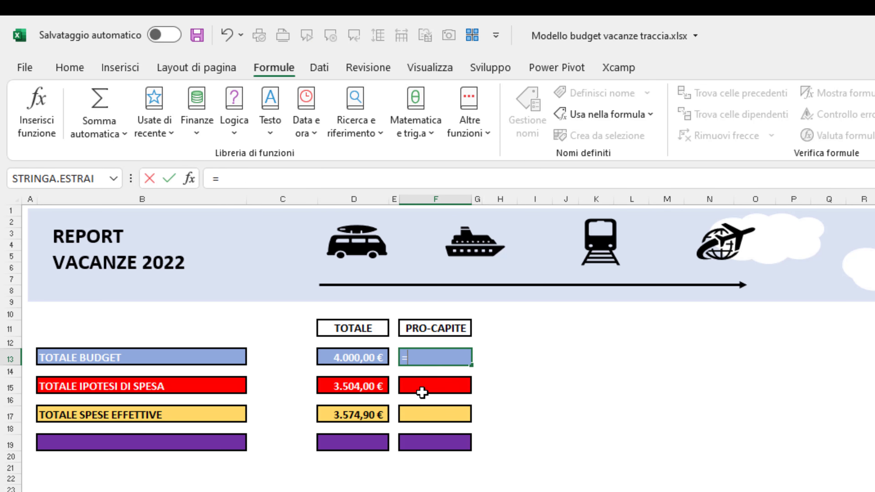
{"action": "left_click", "coordinate": [375, 355]}
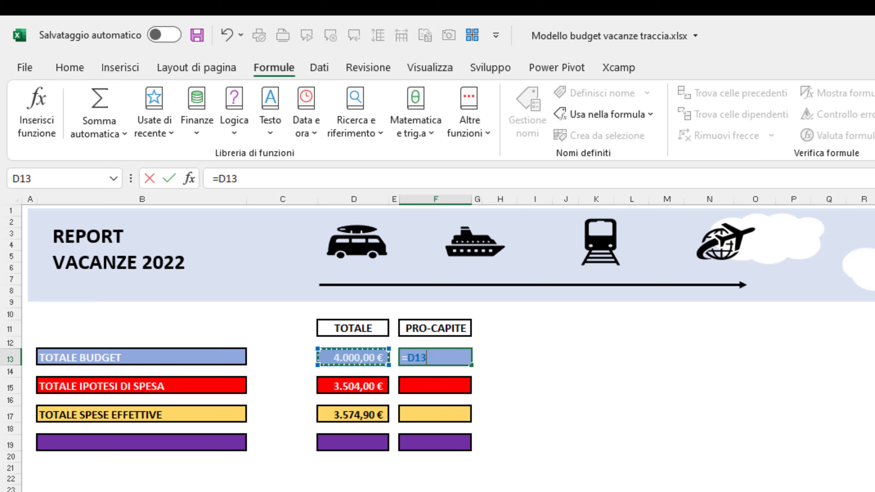
{"action": "type", "text": "/N"}
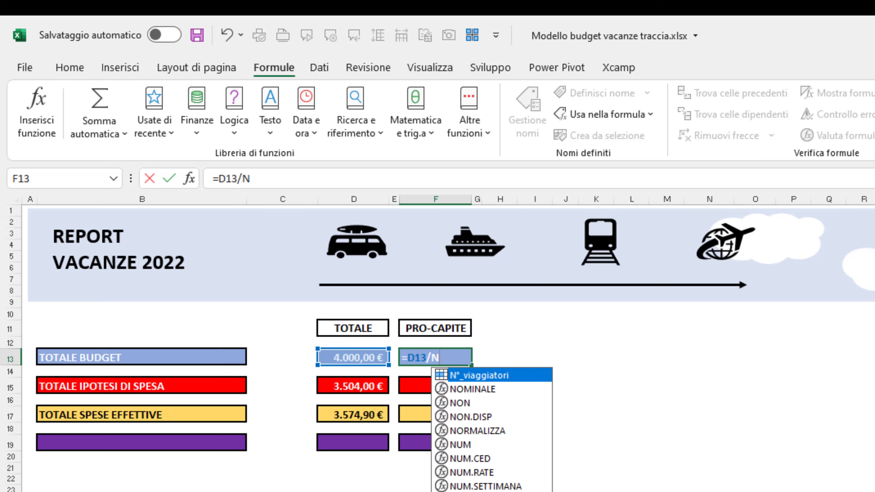
{"action": "key", "text": "Tab"}
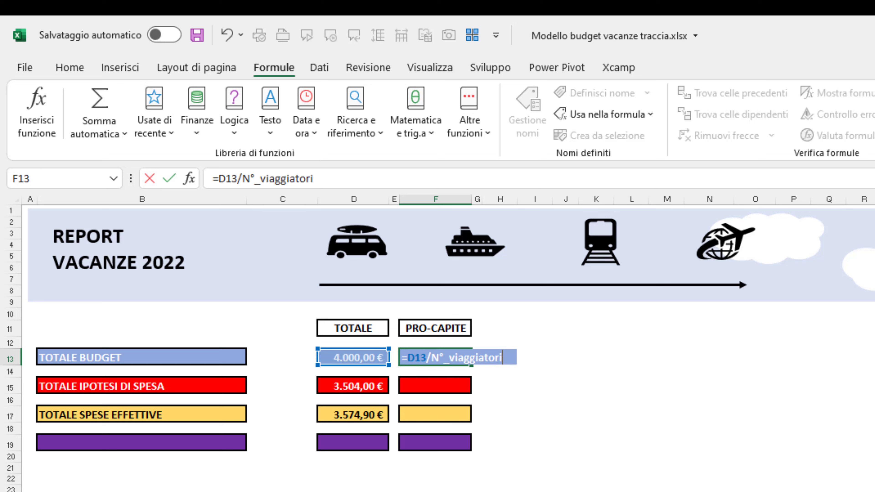
{"action": "key", "text": "Return"}
{"action": "left_click", "coordinate": [435, 357]}
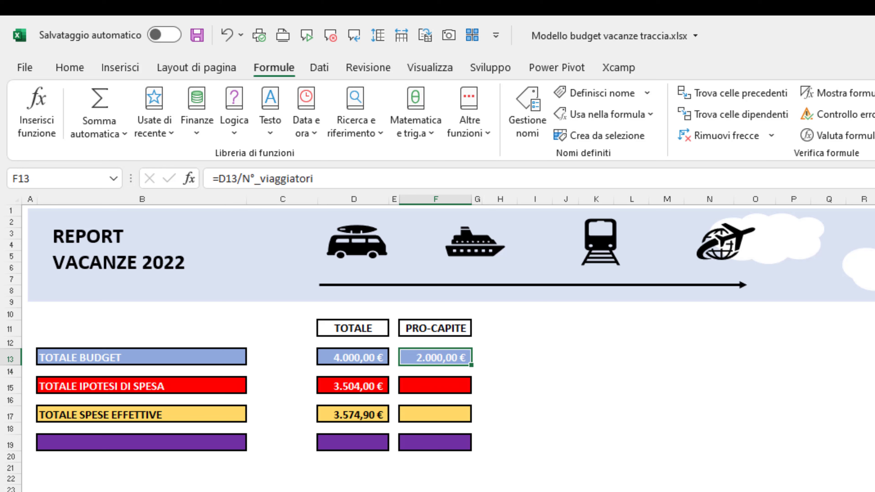
{"action": "right_click", "coordinate": [423, 387]}
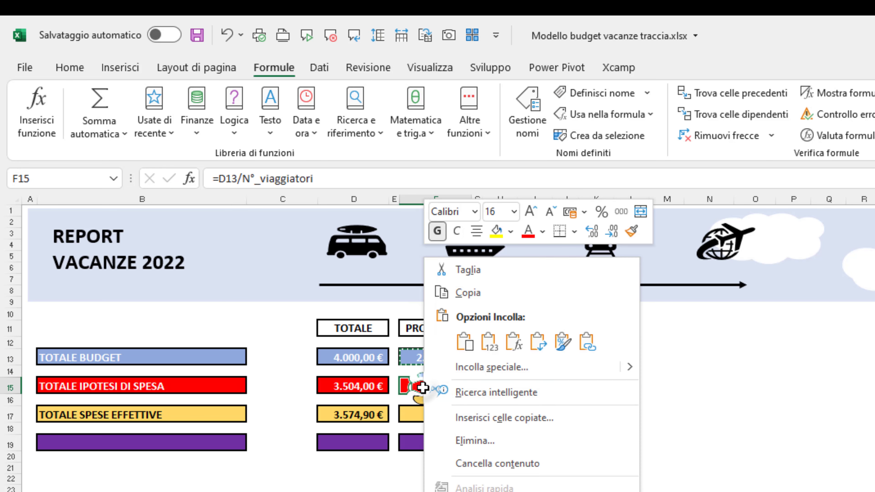
{"action": "left_click", "coordinate": [514, 343]}
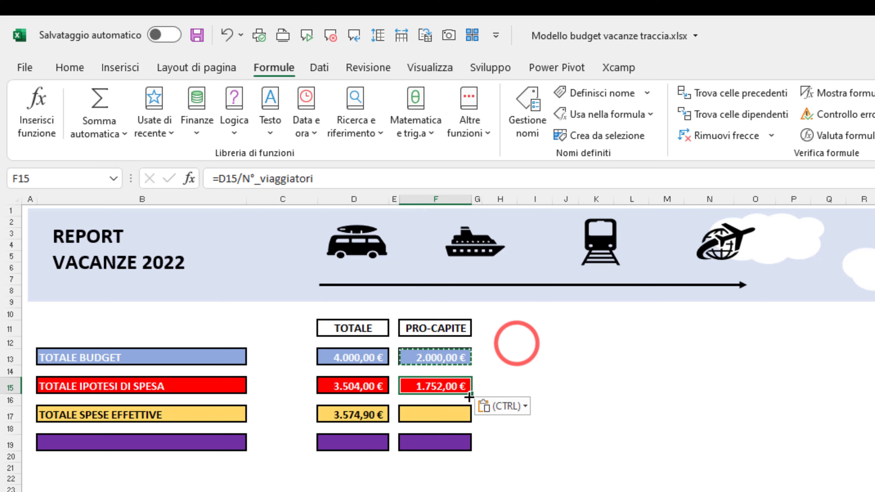
{"action": "right_click", "coordinate": [453, 413]}
{"action": "left_click", "coordinate": [550, 343]}
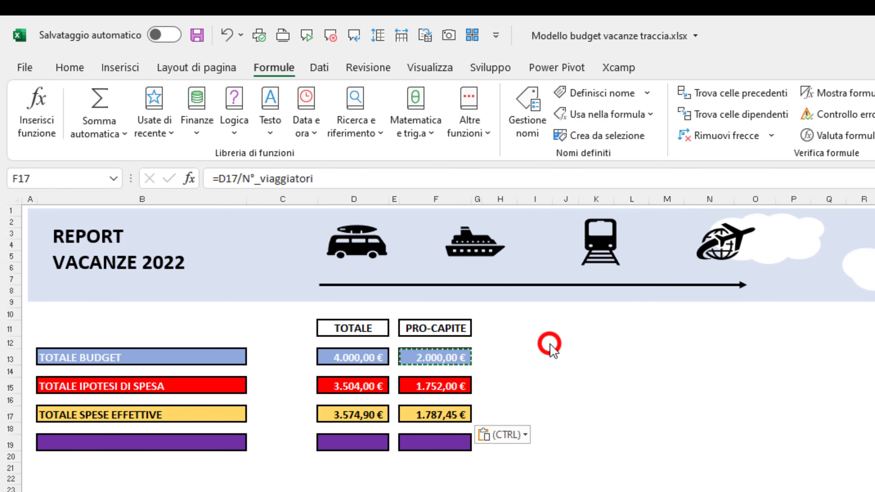
{"action": "left_click", "coordinate": [188, 440]}
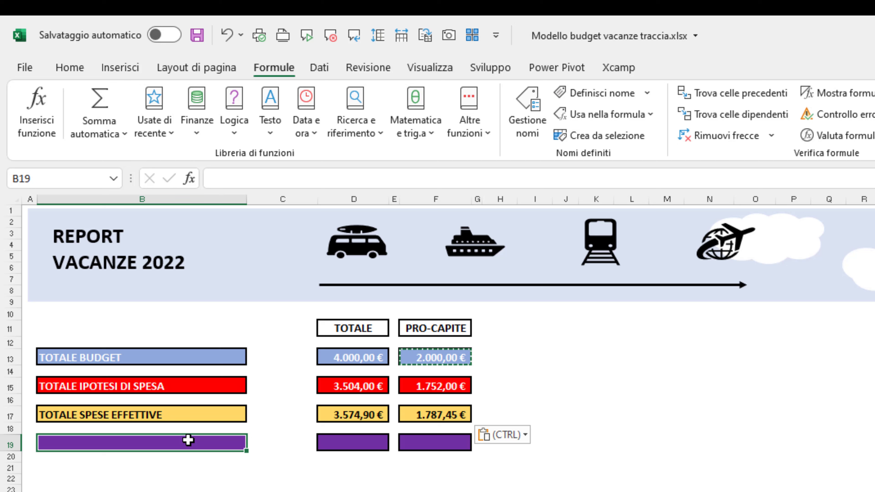
{"action": "left_click", "coordinate": [345, 386]}
{"action": "left_click", "coordinate": [355, 444]}
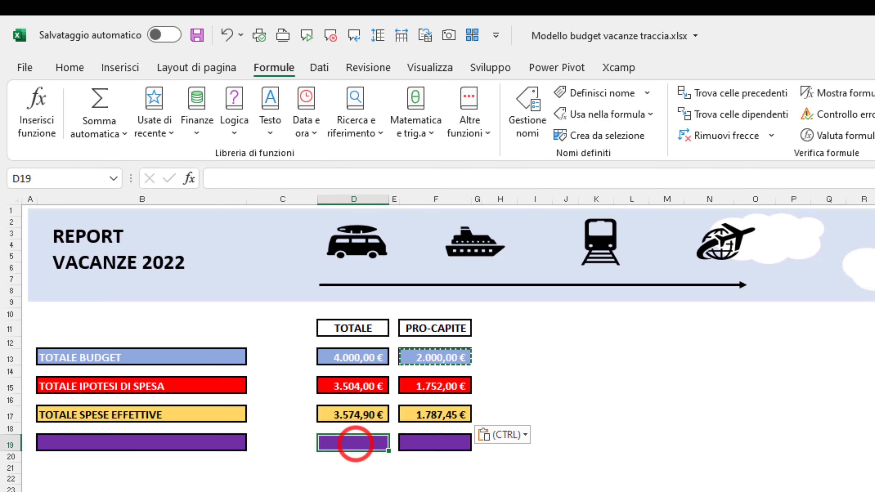
{"action": "left_click", "coordinate": [371, 379]}
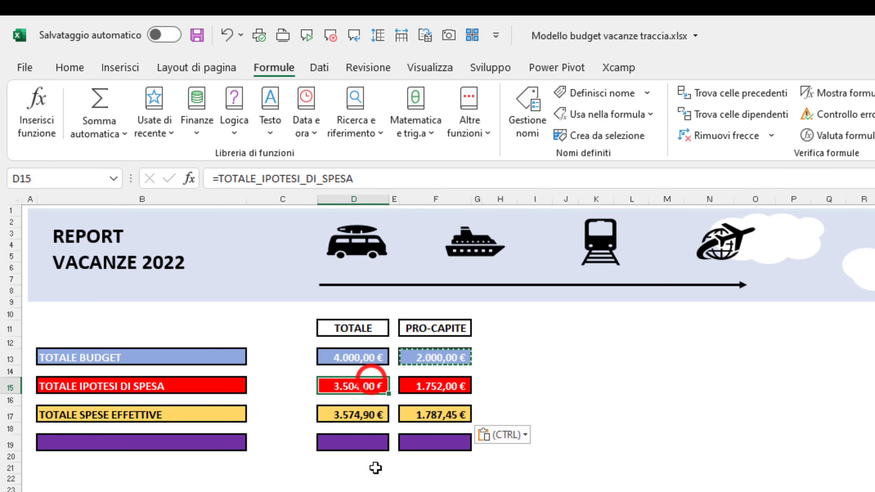
{"action": "left_click", "coordinate": [369, 415]}
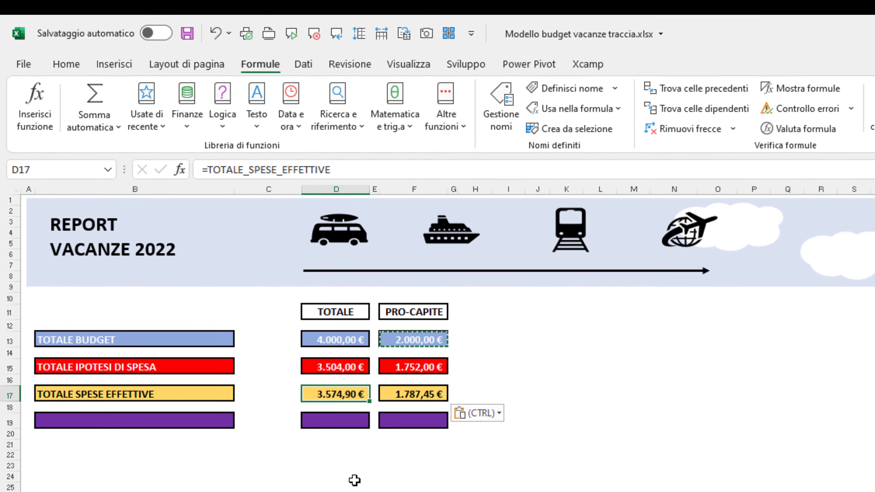
{"action": "left_click", "coordinate": [342, 367]}
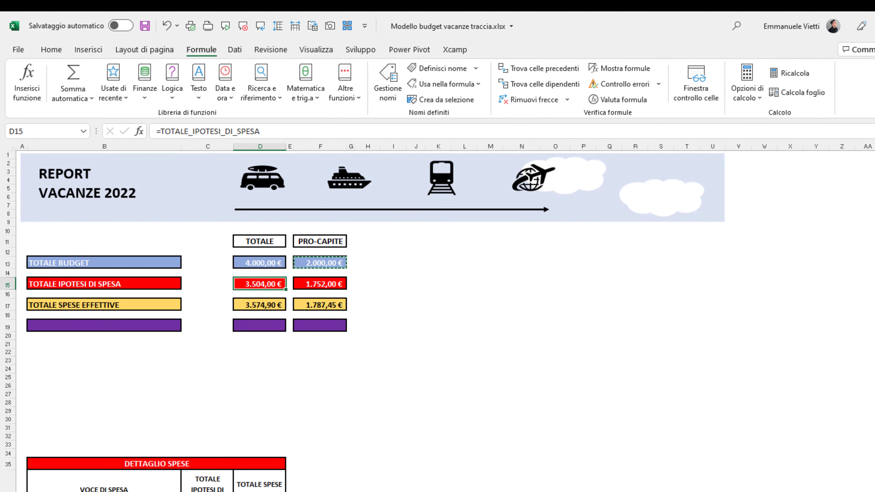
Check how the per-traveller quota in I11 is calculated on the BUDGET sheet.
{"action": "key", "text": "ctrl+Page_Up"}
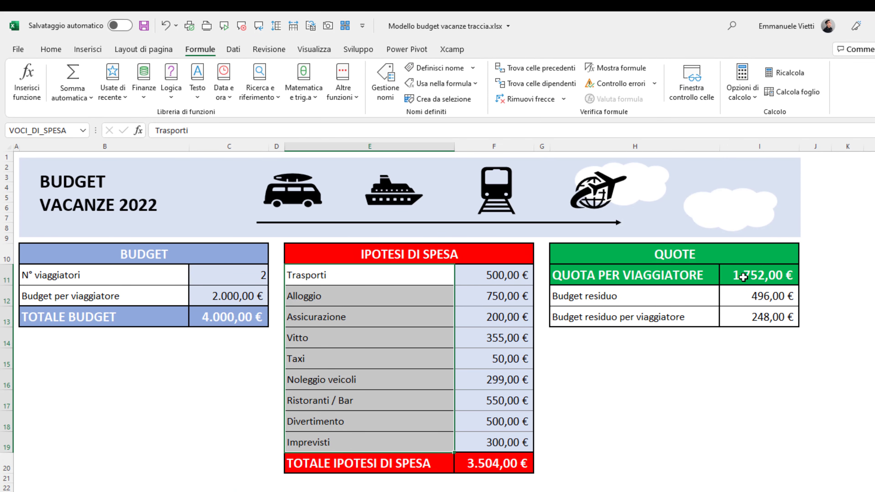
{"action": "left_click", "coordinate": [743, 277]}
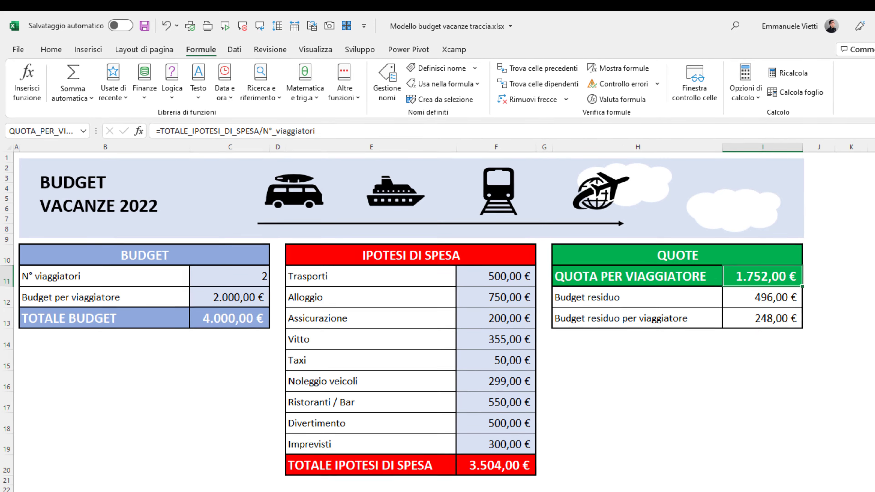
{"action": "key", "text": "ctrl+Page_Down"}
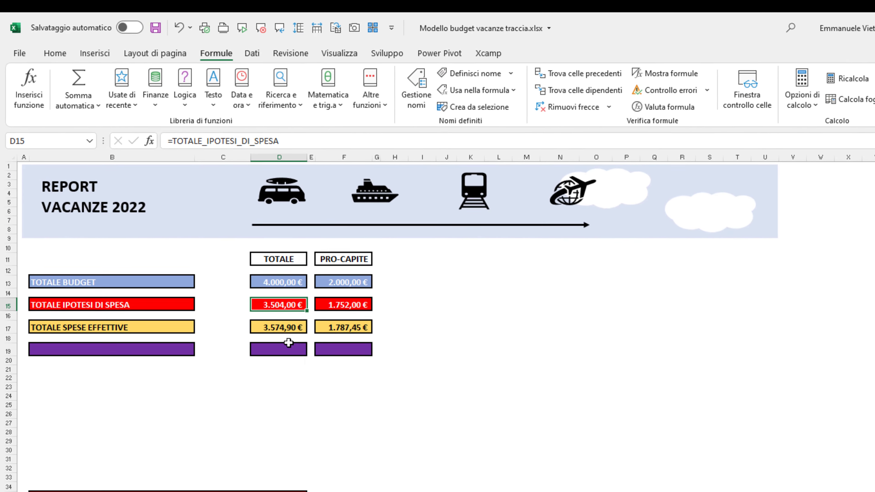
Enter =D17-D15 in D19, showing a difference of 70,90 €.
{"action": "left_click", "coordinate": [289, 343]}
{"action": "type", "text": "="}
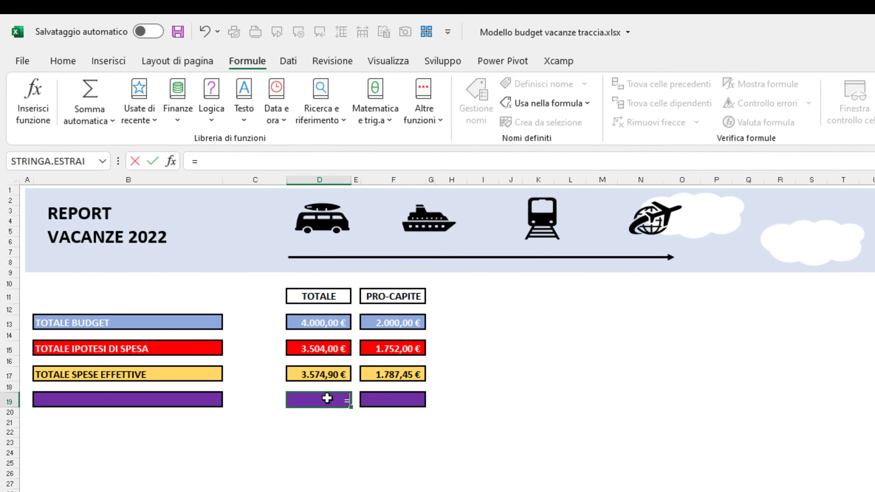
{"action": "left_click", "coordinate": [315, 374]}
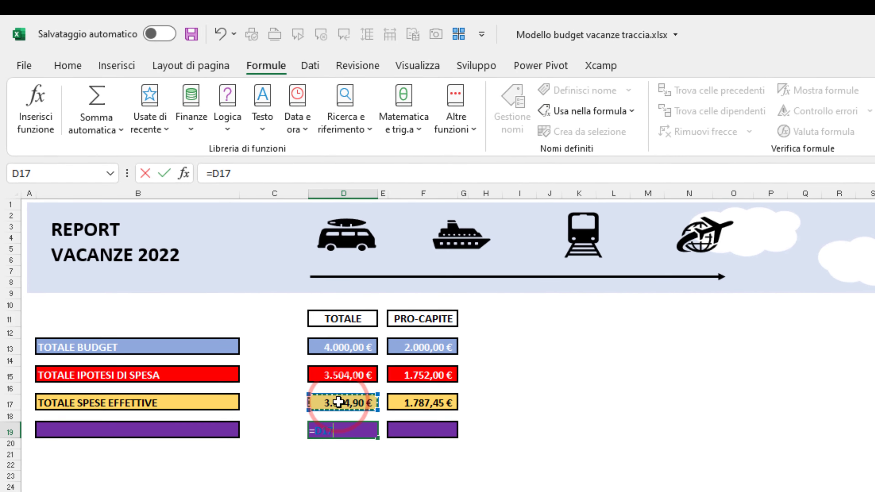
{"action": "type", "text": "-"}
{"action": "left_click", "coordinate": [340, 375]}
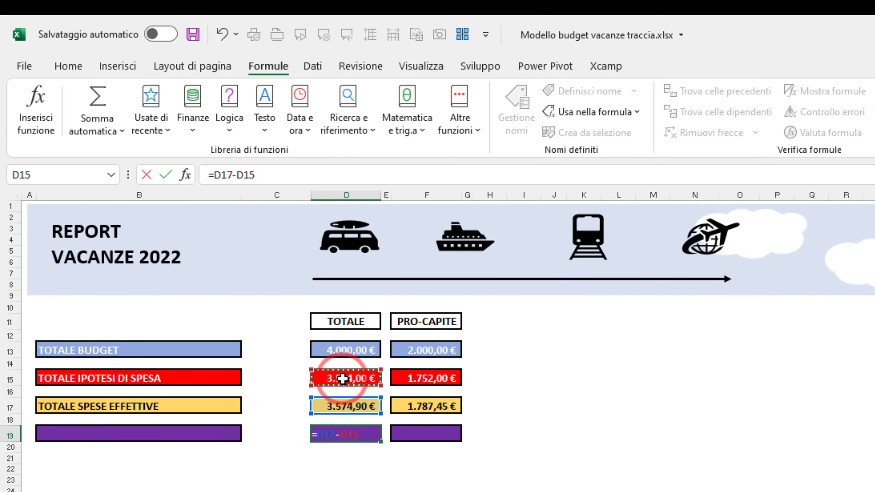
{"action": "key", "text": "Return"}
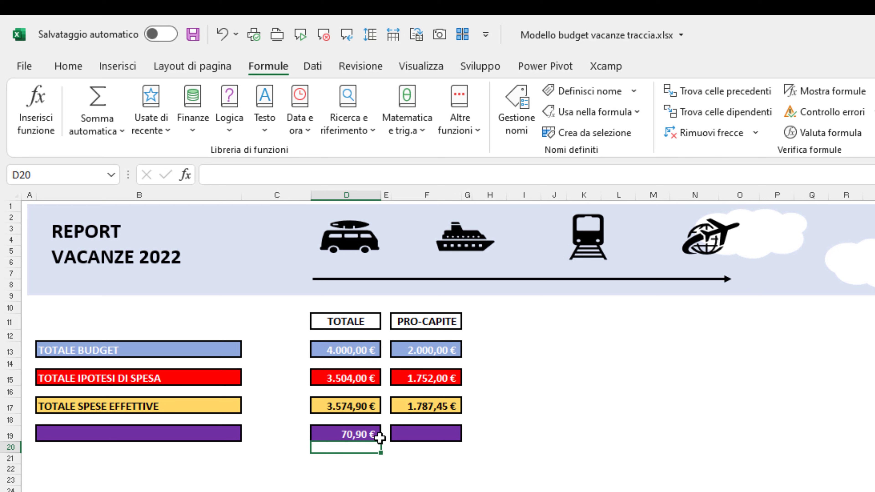
{"action": "left_click", "coordinate": [366, 435]}
Copy the per-person formula from F17 into F19, giving 35,45 €.
{"action": "left_click", "coordinate": [435, 412]}
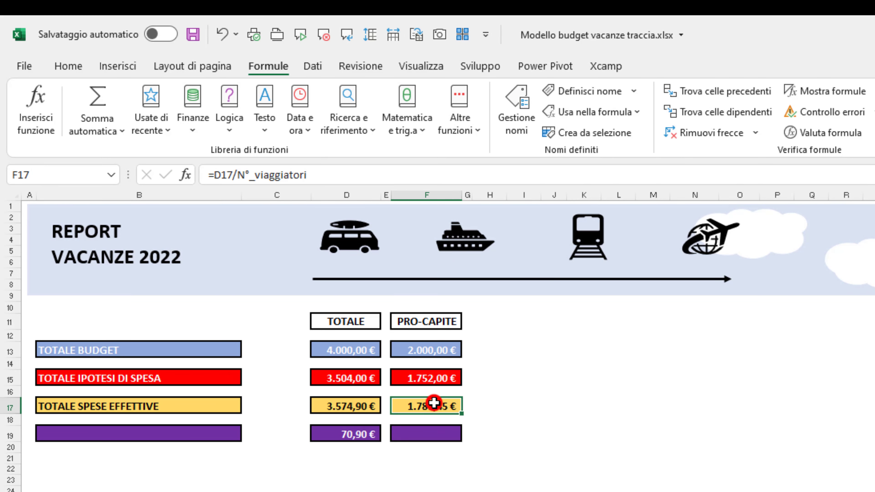
{"action": "key", "text": "ctrl+c"}
{"action": "right_click", "coordinate": [424, 435]}
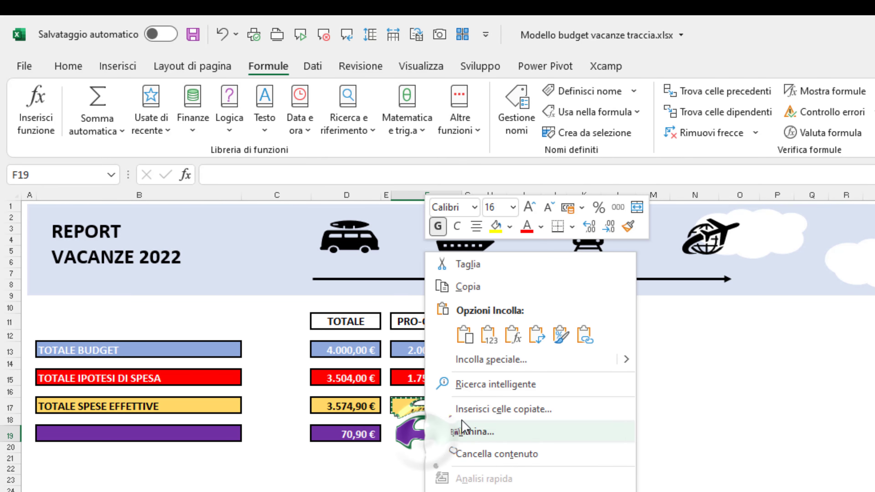
{"action": "left_click", "coordinate": [505, 333]}
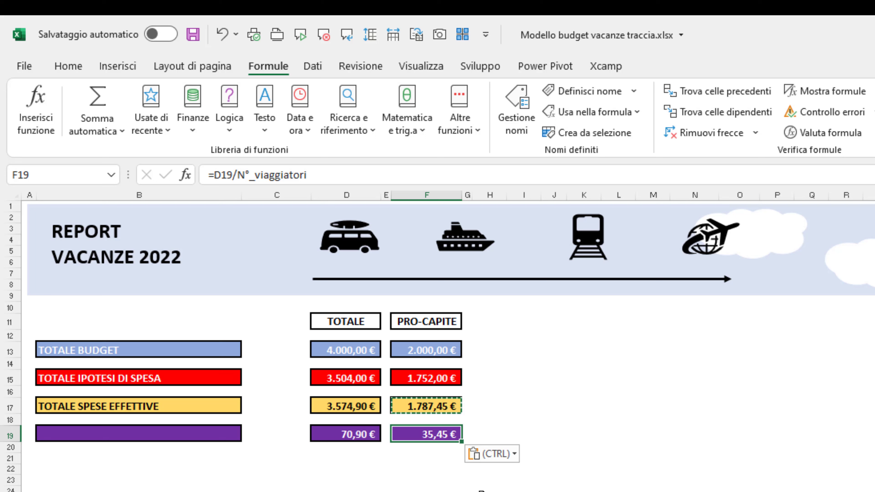
Begin typing =SE(D19<0;"CREDITO VIAGGIATORI";SE( in B19.
{"action": "left_click", "coordinate": [198, 436]}
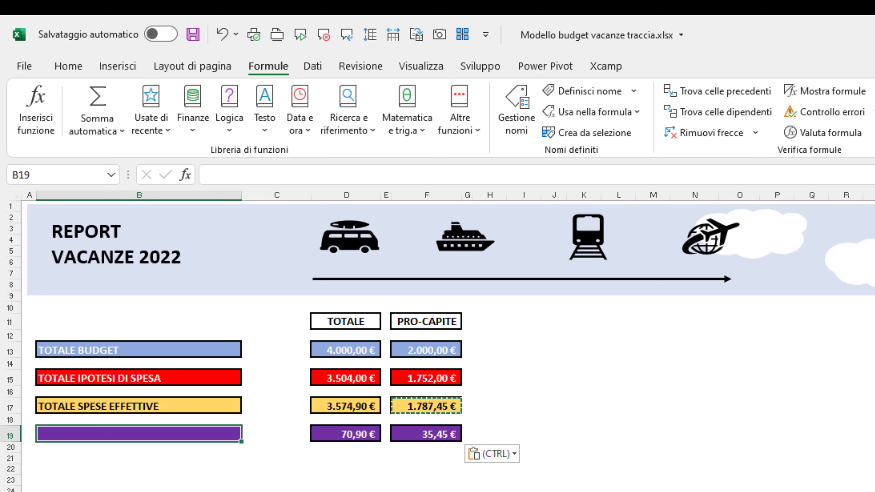
{"action": "type", "text": "="}
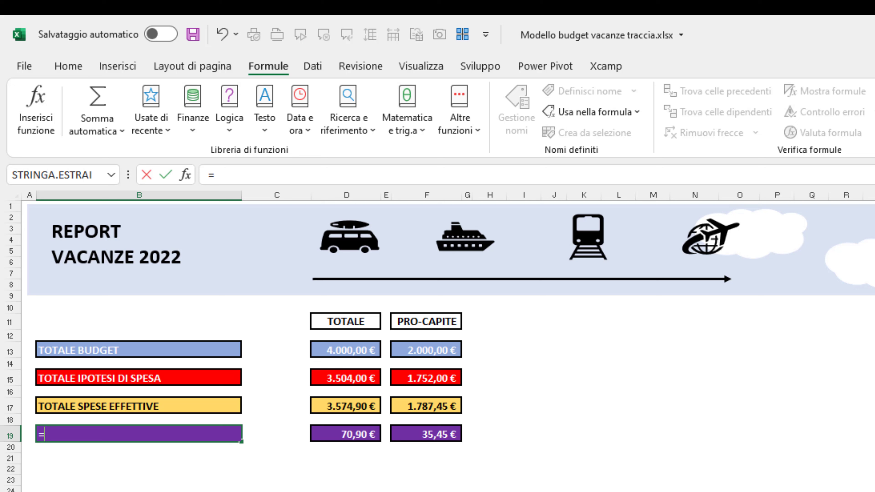
{"action": "type", "text": "SE"}
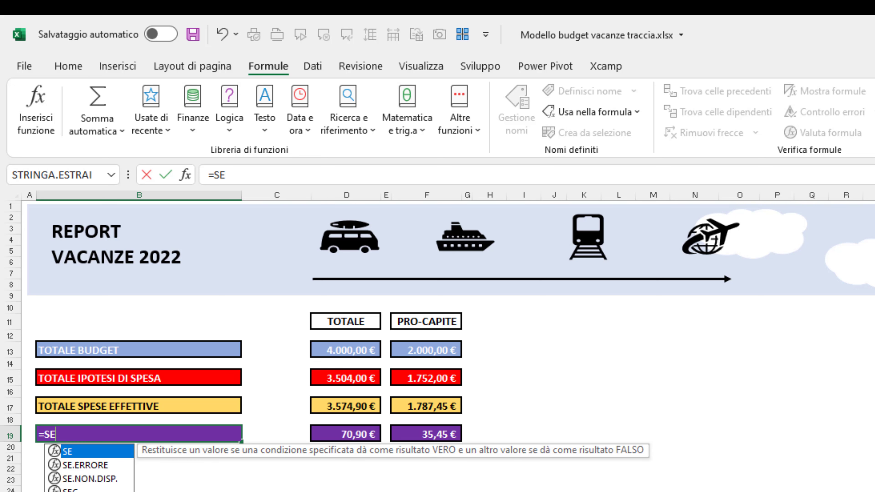
{"action": "type", "text": "("}
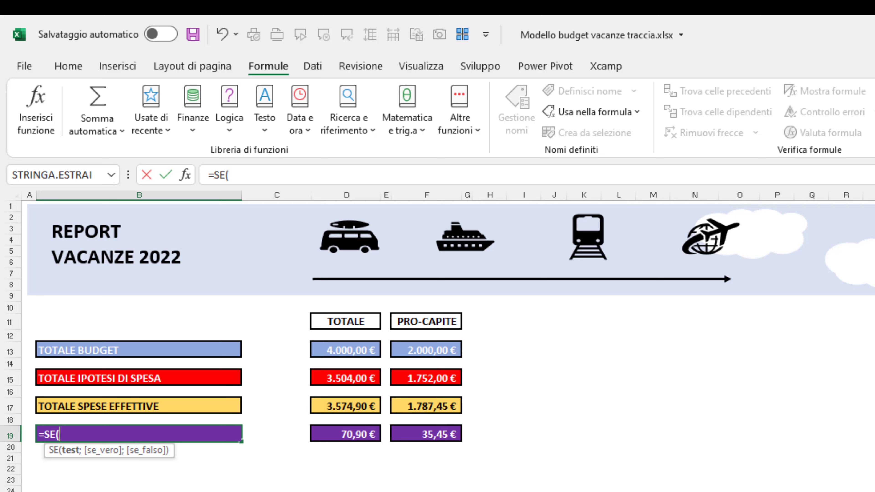
{"action": "left_click", "coordinate": [328, 435]}
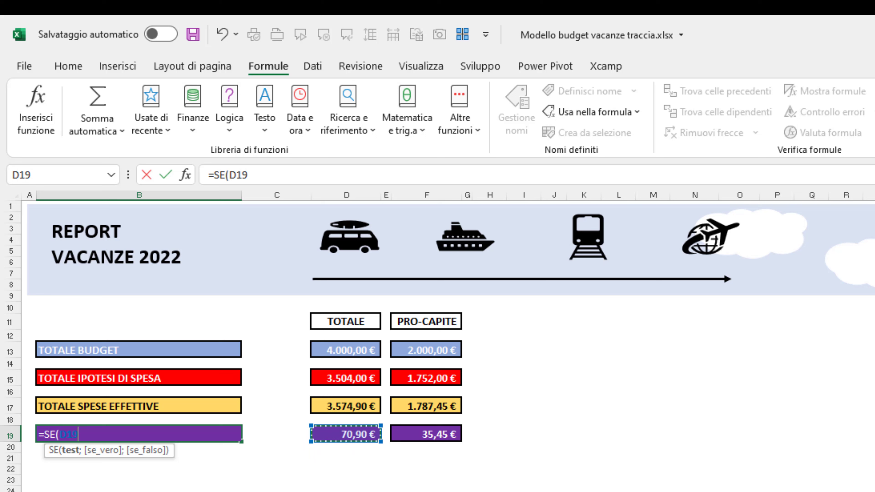
{"action": "type", "text": "<0"}
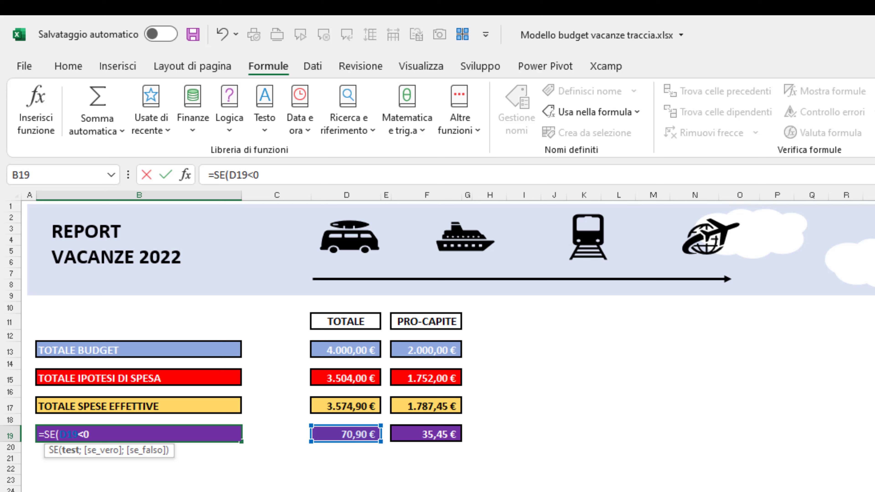
{"action": "type", "text": ";"}
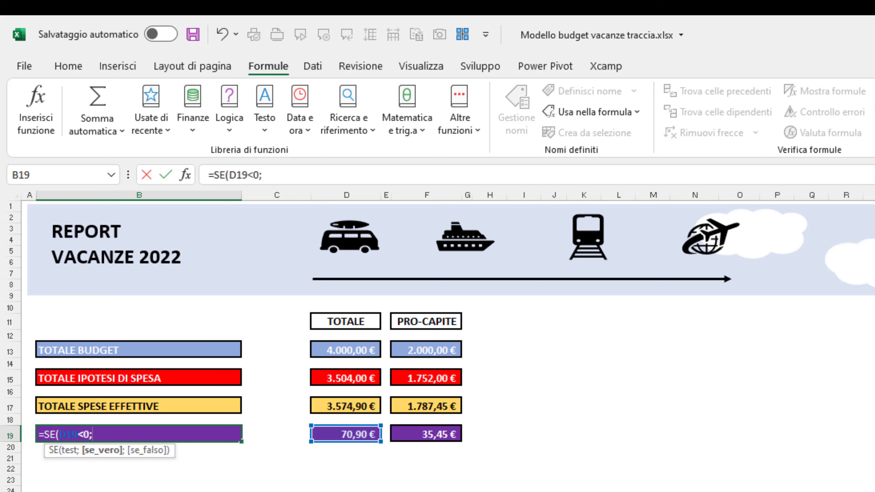
{"action": "type", "text": "\""}
{"action": "type", "text": "C"}
{"action": "type", "text": "REDITO VIAG"}
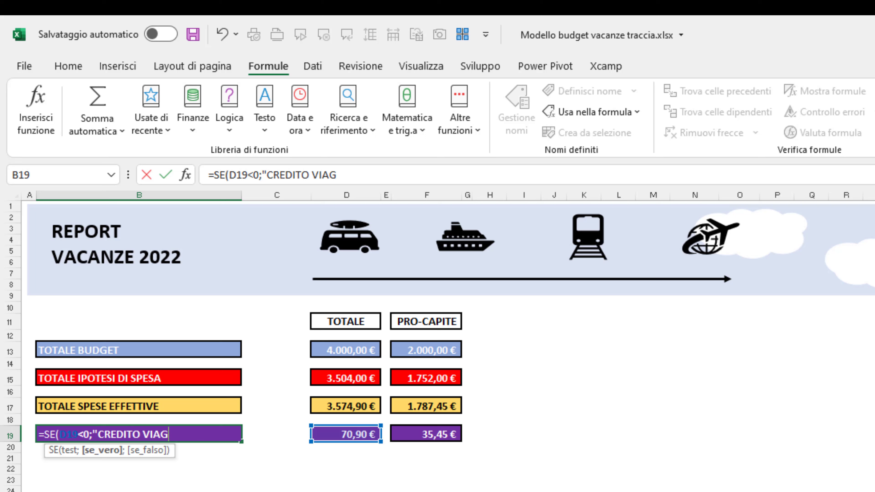
{"action": "type", "text": "GIATORI"}
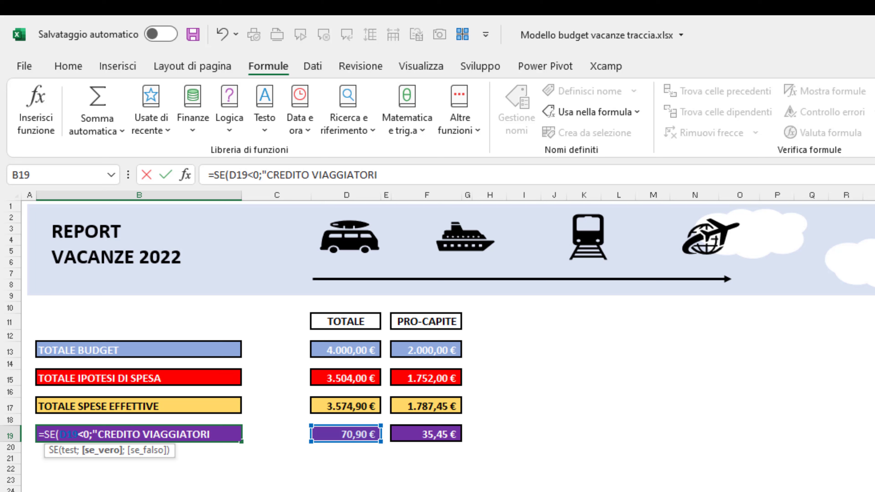
{"action": "type", "text": "\";"}
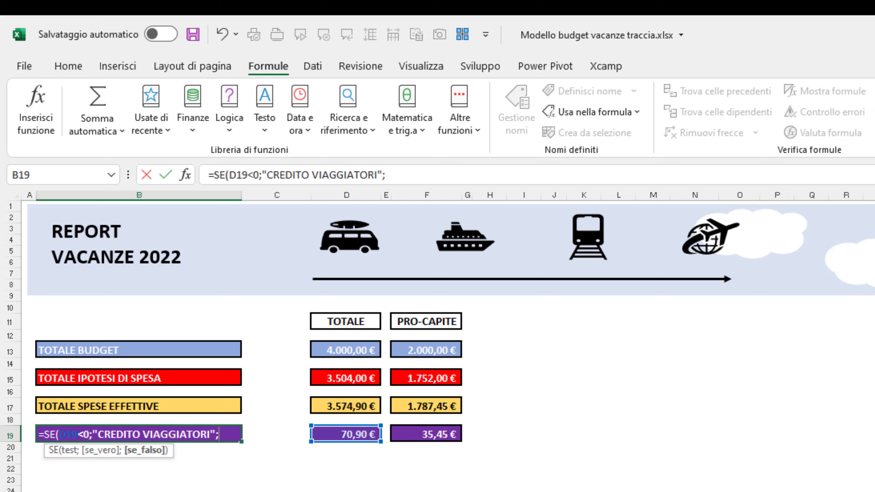
{"action": "type", "text": "SE"}
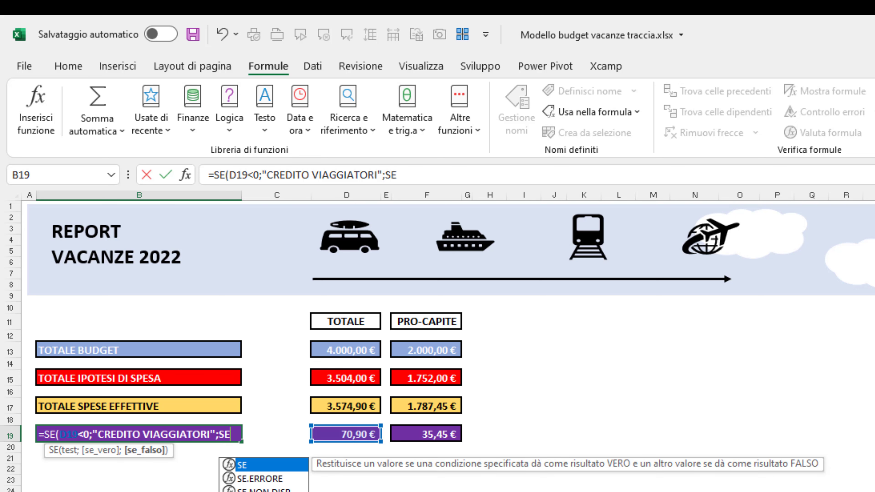
{"action": "type", "text": "("}
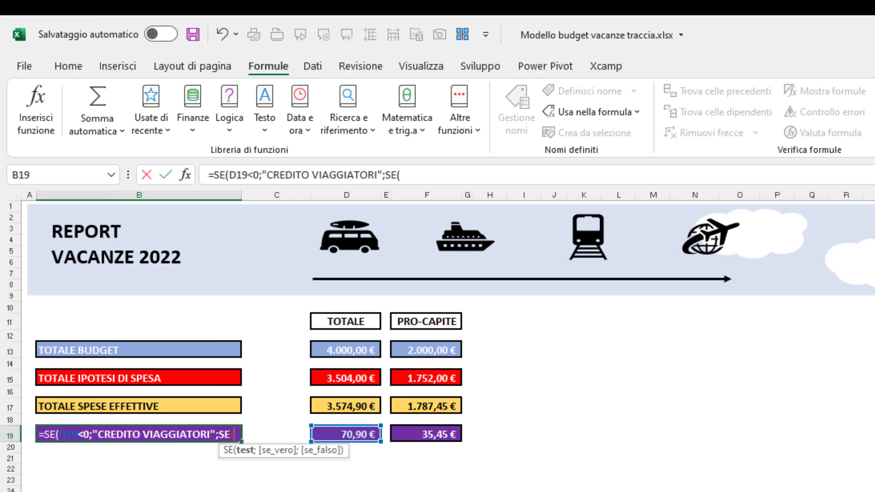
Finish B19's nested IF: D19=0 gives 'NESSUN DEBITO O CREDITO', otherwise 'DEBITO VIAGGIATORI'.
{"action": "left_click", "coordinate": [346, 434]}
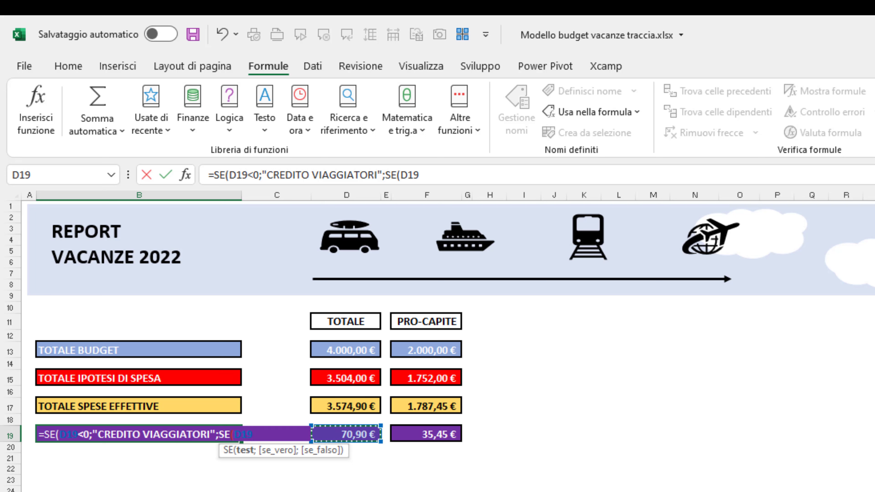
{"action": "type", "text": "=0"}
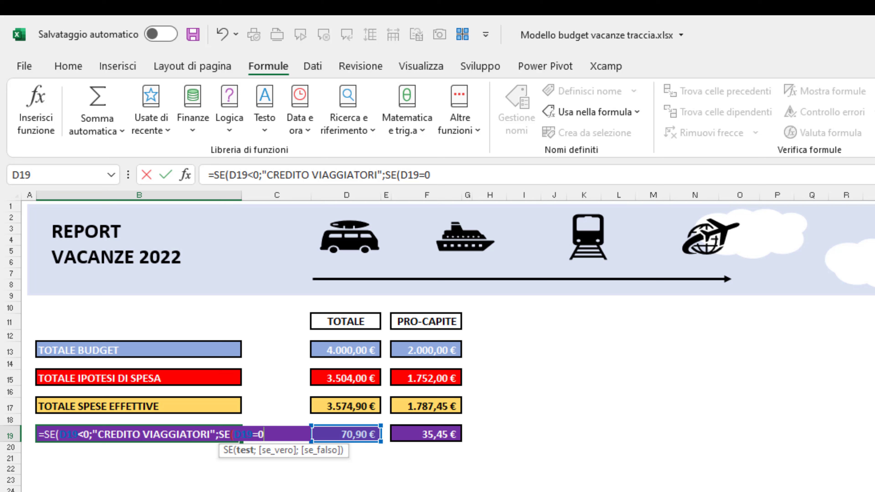
{"action": "type", "text": ";\"NES"}
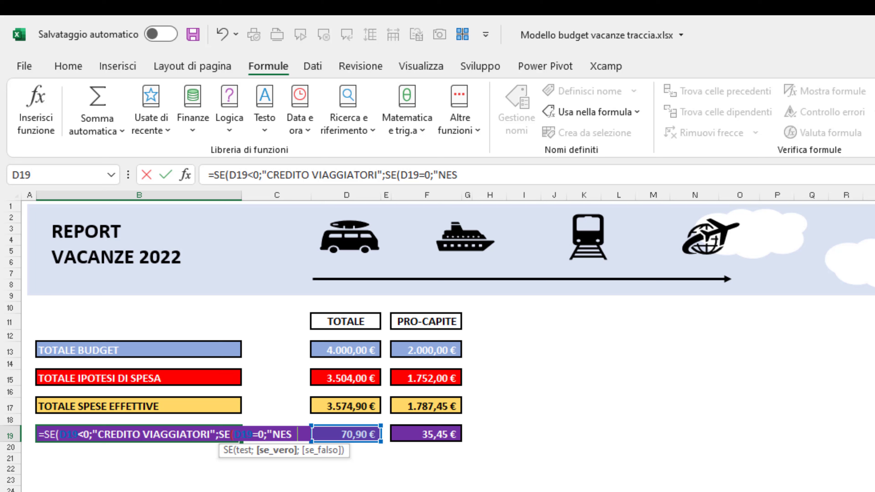
{"action": "type", "text": "SUN DE"}
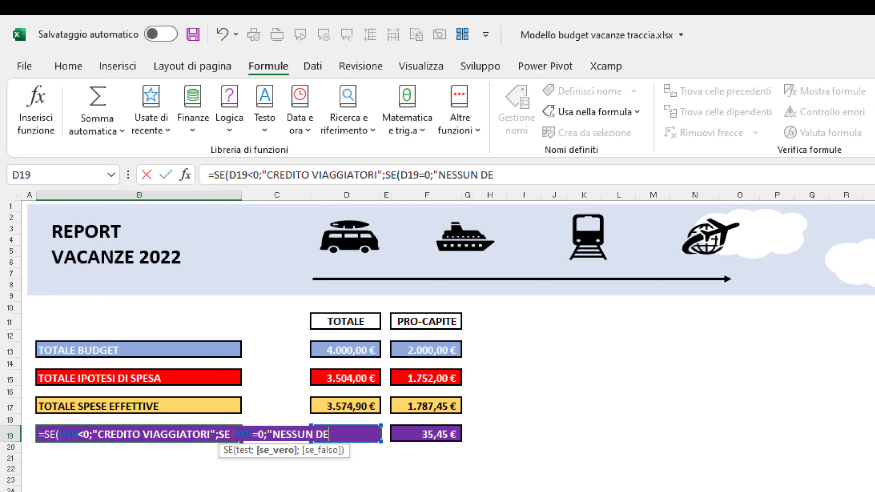
{"action": "type", "text": "BITO O CREDITO\""}
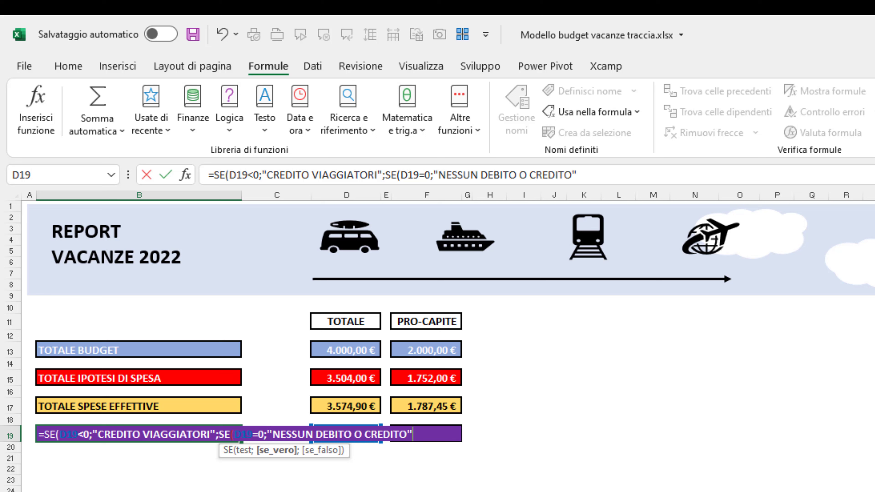
{"action": "type", "text": ";"}
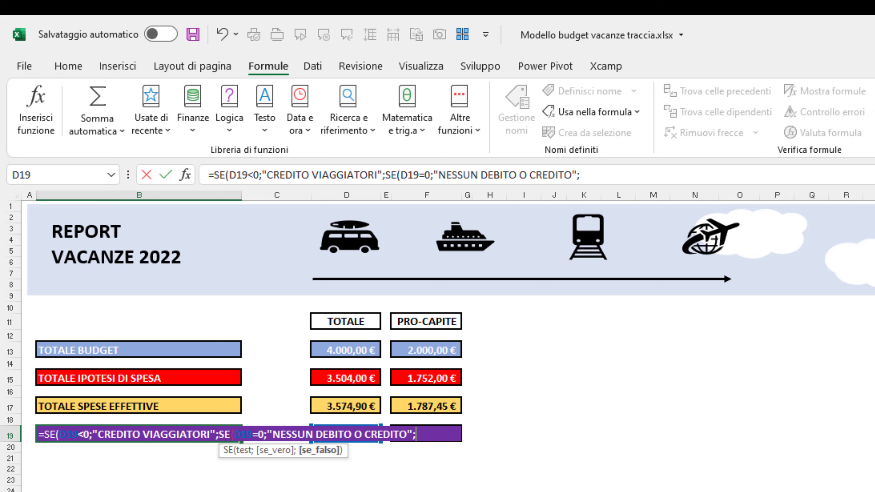
{"action": "type", "text": "\"DEB"}
{"action": "type", "text": "ITO VIAGGIATORI\")"}
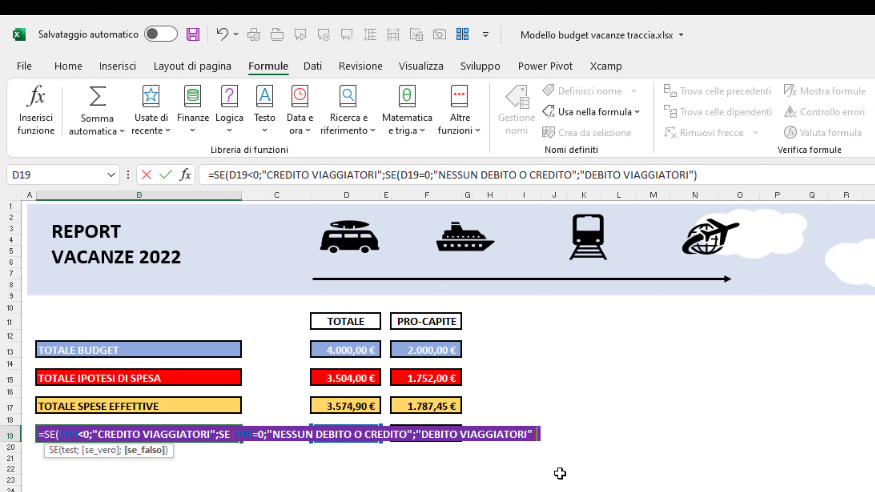
{"action": "type", "text": ")"}
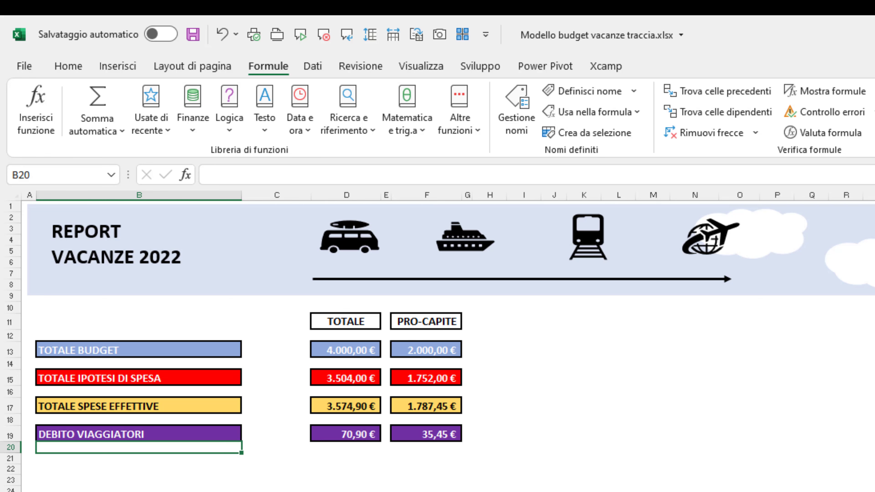
Try 0 as the Alloggio amount in E8, then scroll the Report sheet down to DETTAGLIO SPESE.
{"action": "key", "text": "ctrl+Page_Up"}
{"action": "left_click", "coordinate": [362, 329]}
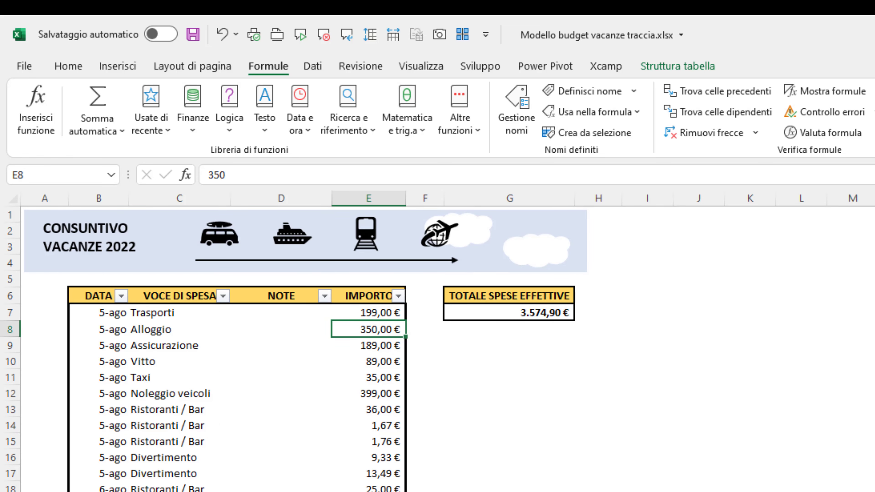
{"action": "type", "text": "0"}
{"action": "key", "text": "Return"}
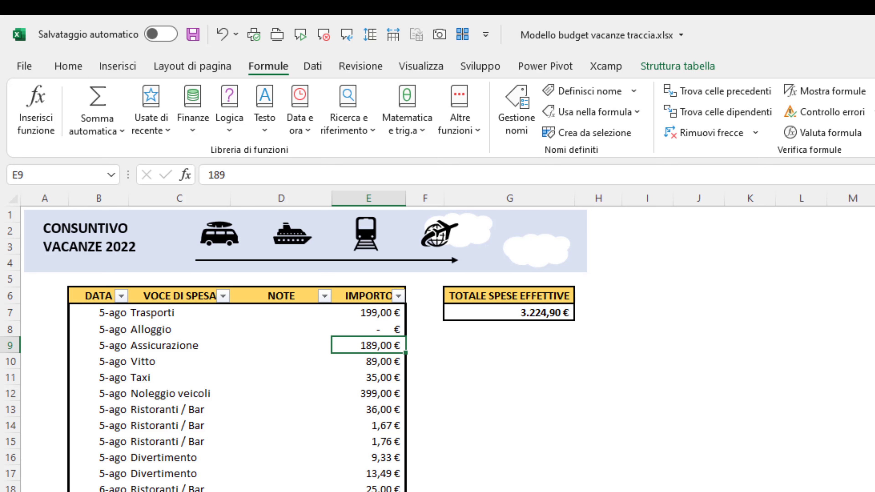
{"action": "key", "text": "ctrl+Page_Down"}
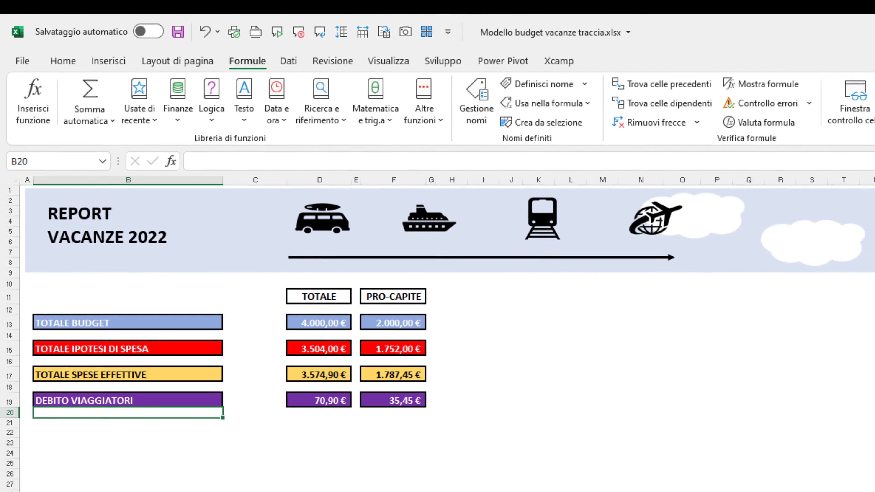
{"action": "scroll", "coordinate": [173, 331], "scroll_direction": "down", "scroll_amount": 5}
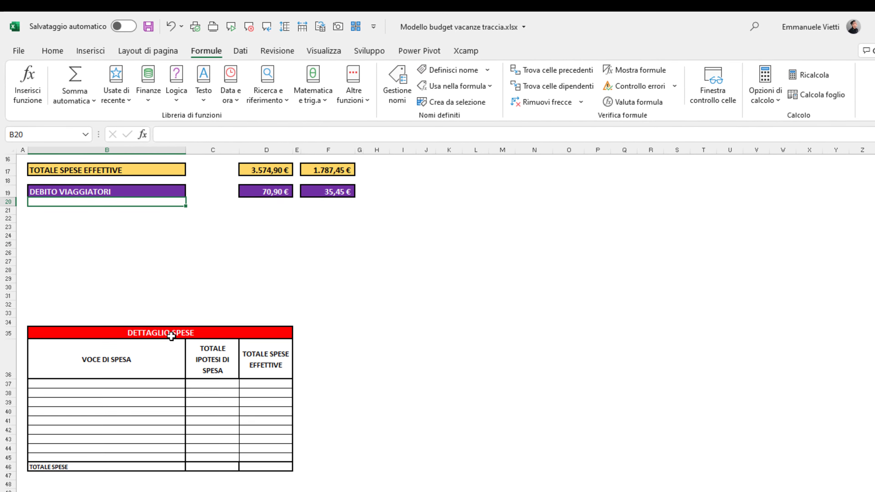
{"action": "scroll", "coordinate": [170, 320], "scroll_direction": "down", "scroll_amount": 2}
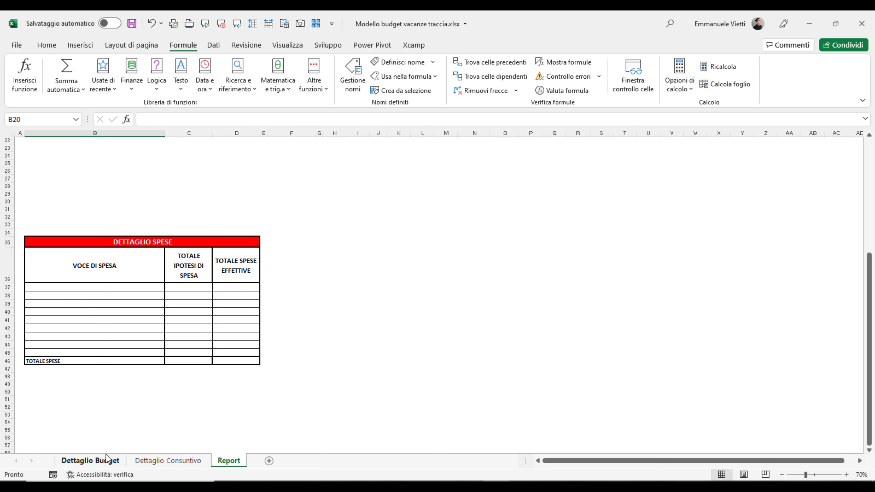
Link B37 to 'Dettaglio Budget'!E11 and fill the category names down to row 45 without formatting.
{"action": "left_click", "coordinate": [89, 286]}
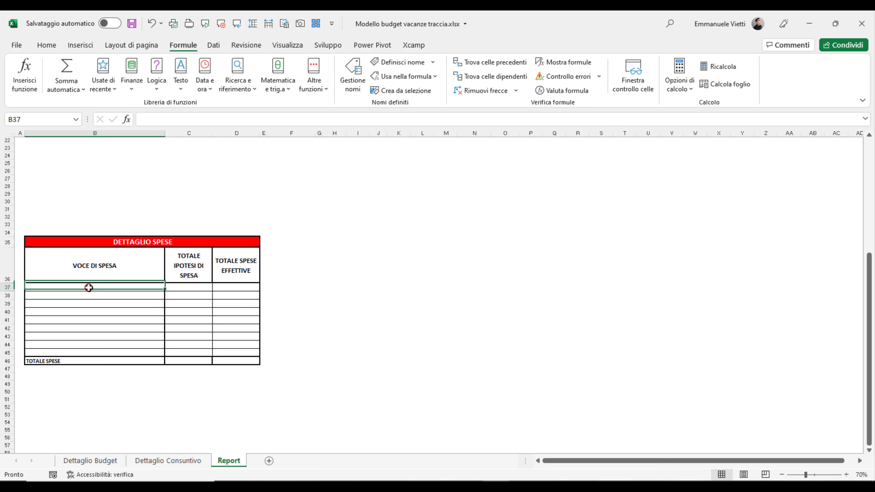
{"action": "type", "text": "="}
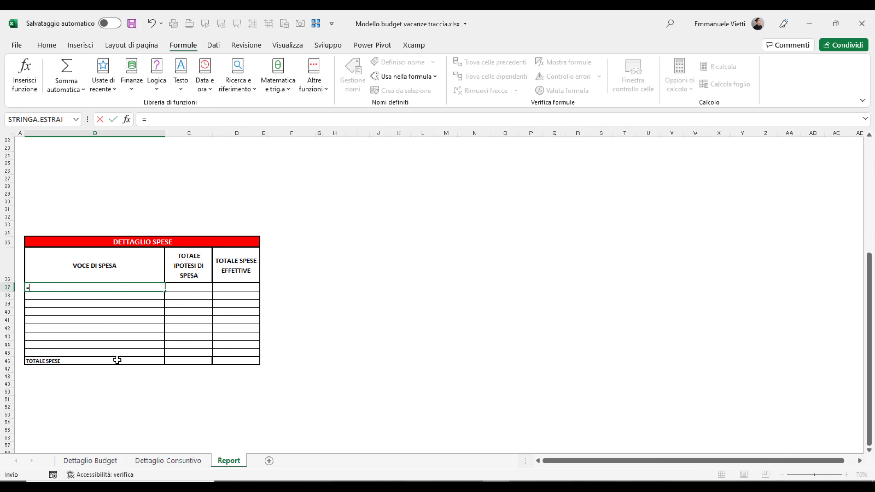
{"action": "left_click", "coordinate": [90, 461]}
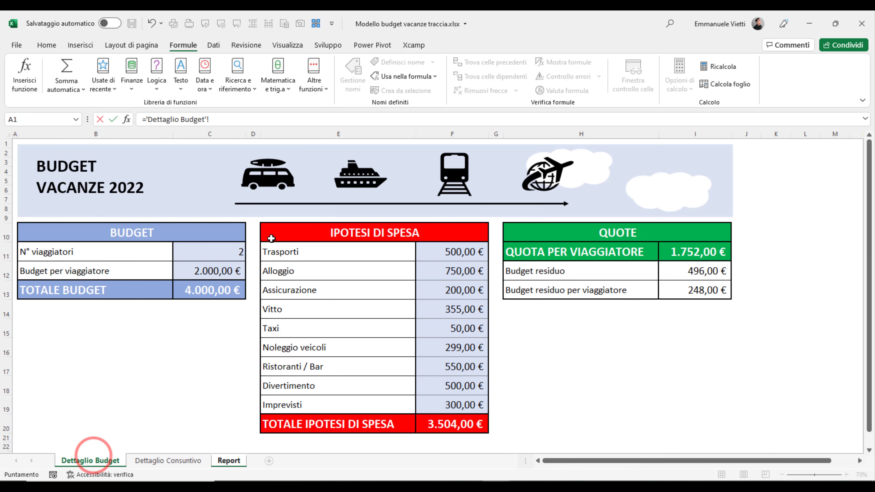
{"action": "left_click", "coordinate": [284, 254]}
{"action": "key", "text": "Return"}
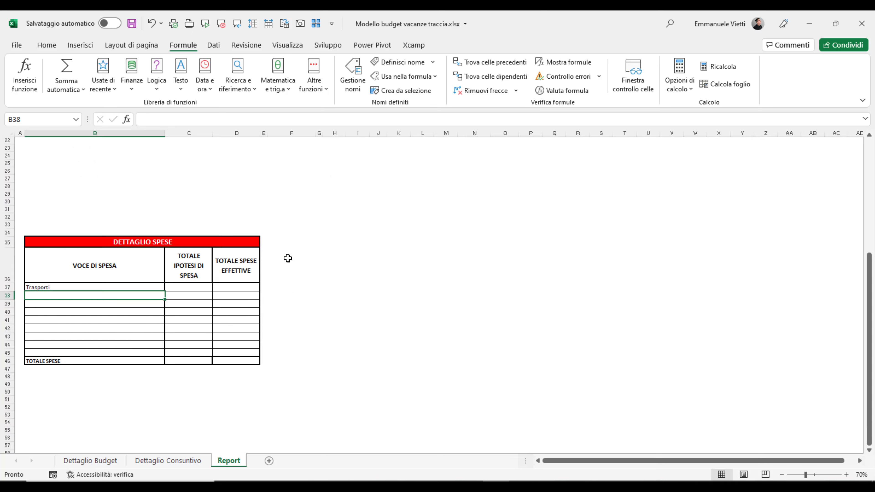
{"action": "left_click", "coordinate": [156, 287]}
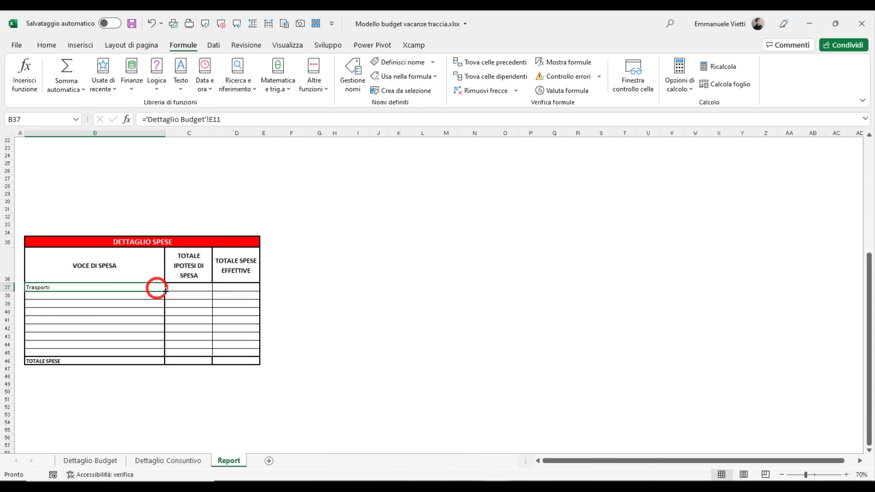
{"action": "left_click_drag", "start_coordinate": [165, 291], "coordinate": [165, 356]}
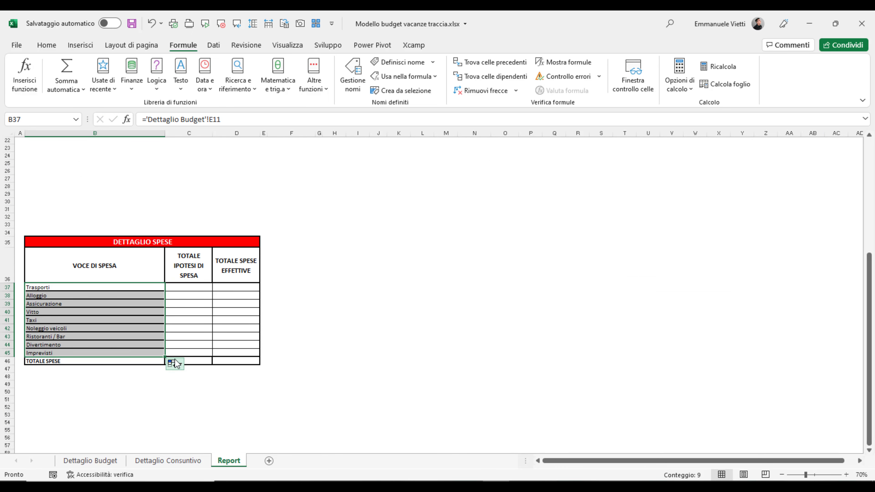
{"action": "left_click", "coordinate": [170, 364]}
{"action": "left_click", "coordinate": [194, 409]}
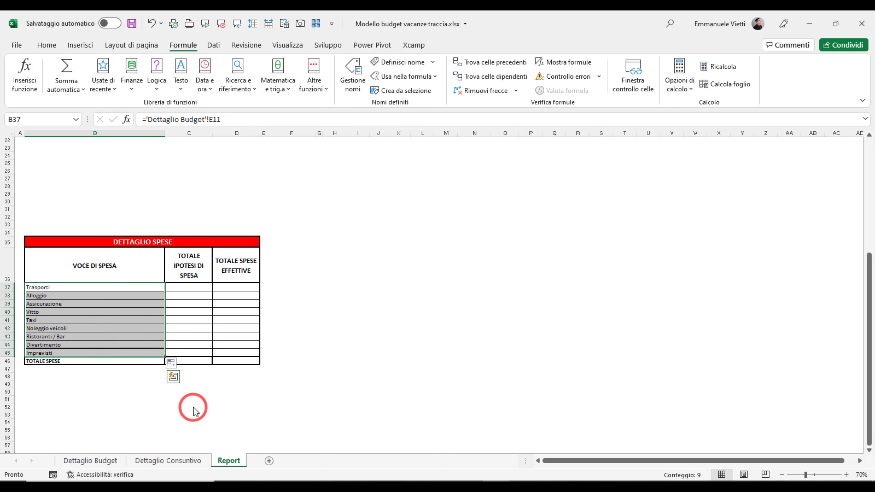
Link C37 to 'Dettaglio Budget'!F11 and fill the planned amounts down to row 45 without formatting.
{"action": "left_click", "coordinate": [189, 287]}
{"action": "type", "text": "="}
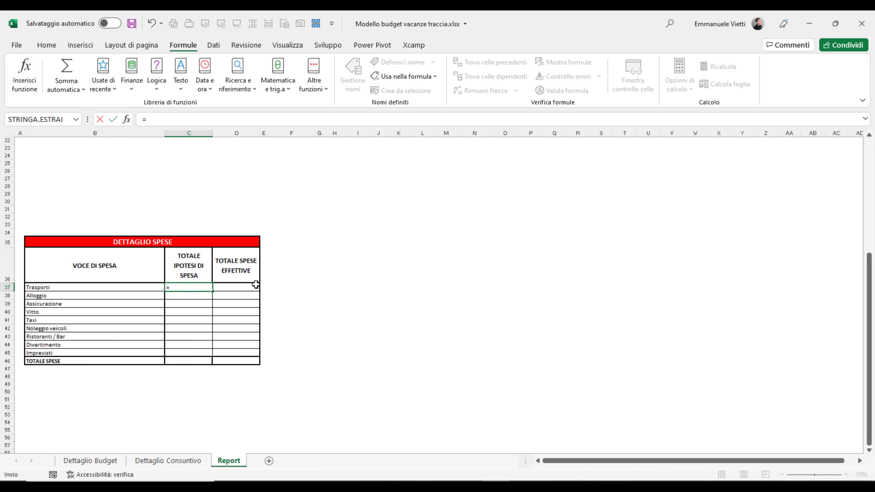
{"action": "left_click", "coordinate": [93, 461]}
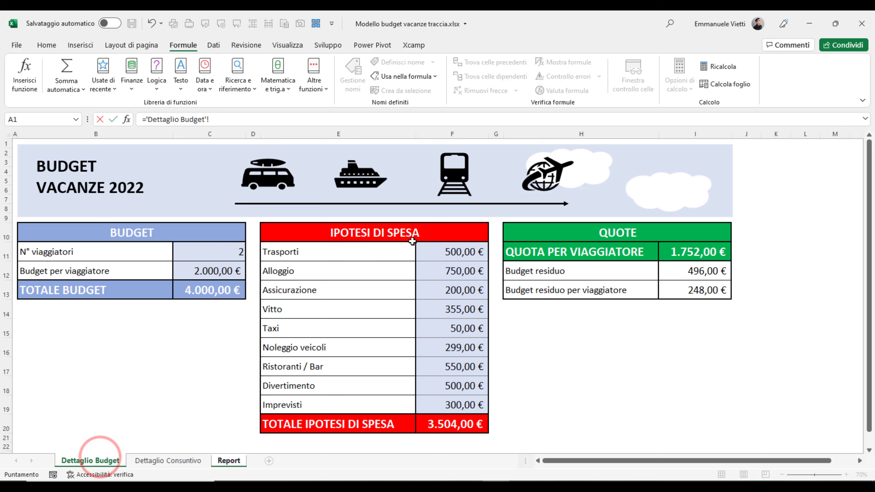
{"action": "left_click", "coordinate": [432, 253]}
{"action": "key", "text": "Return"}
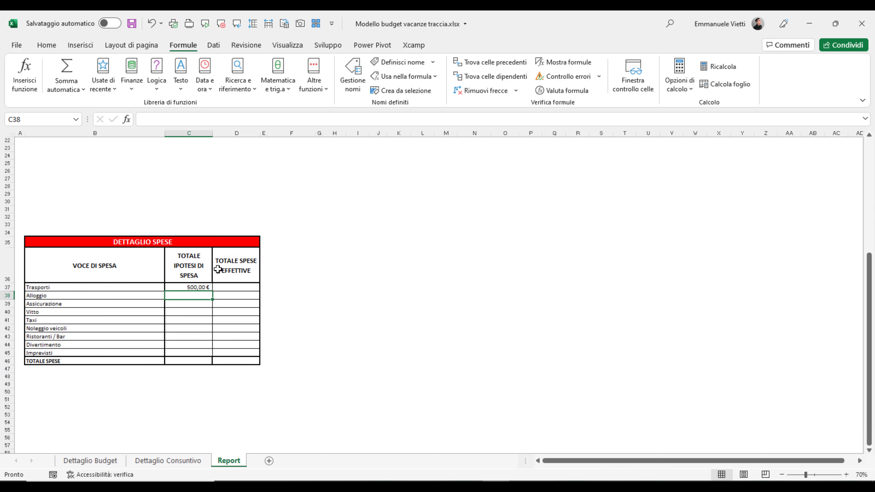
{"action": "left_click", "coordinate": [204, 286]}
{"action": "left_click_drag", "start_coordinate": [212, 291], "coordinate": [221, 358]}
{"action": "left_click", "coordinate": [218, 362]}
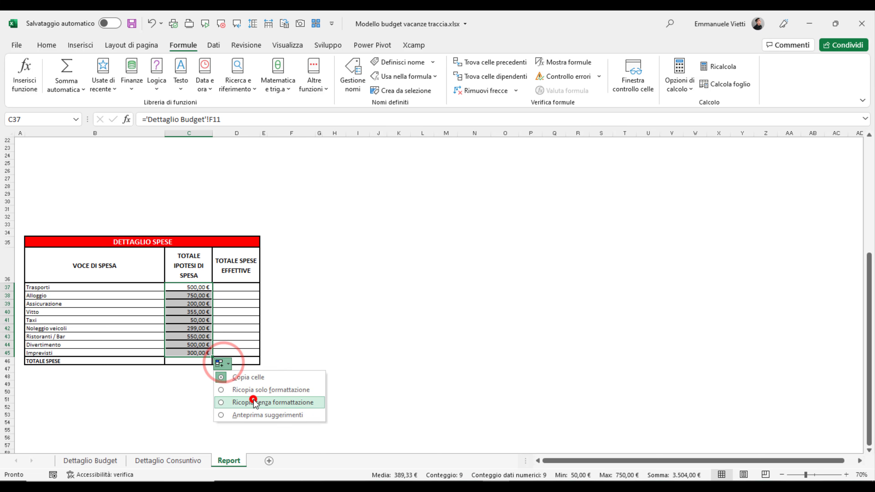
{"action": "left_click", "coordinate": [255, 400]}
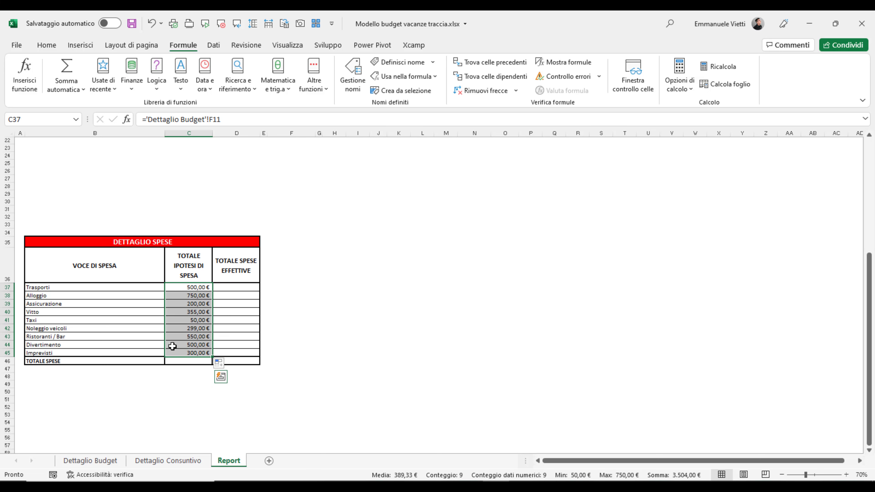
{"action": "left_click", "coordinate": [181, 359]}
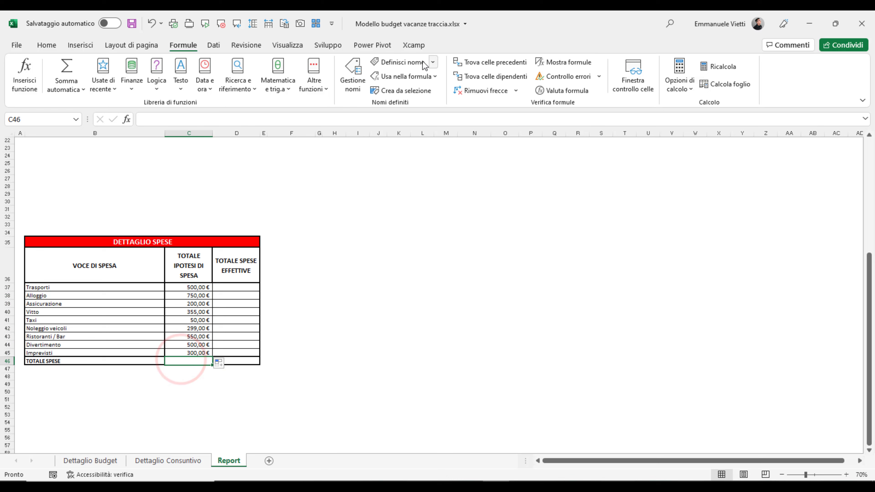
AutoSum the planned amounts in C46 to 3.504,00 € and copy the total formula into D46.
{"action": "left_click", "coordinate": [45, 45]}
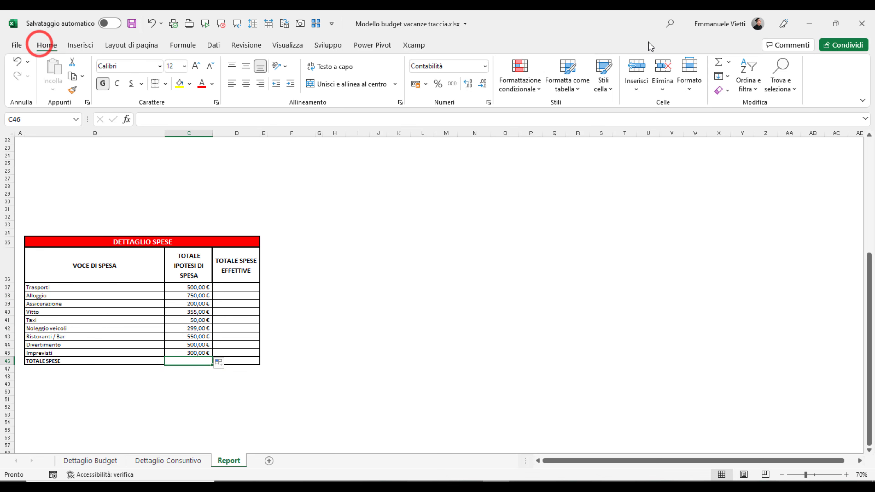
{"action": "left_click", "coordinate": [719, 64]}
{"action": "key", "text": "Return"}
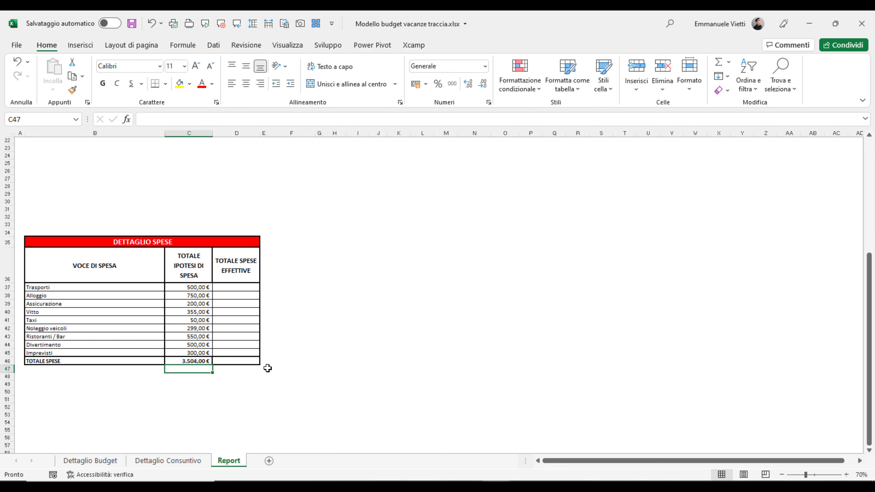
{"action": "left_click", "coordinate": [200, 360]}
{"action": "left_click_drag", "start_coordinate": [212, 364], "coordinate": [253, 371]}
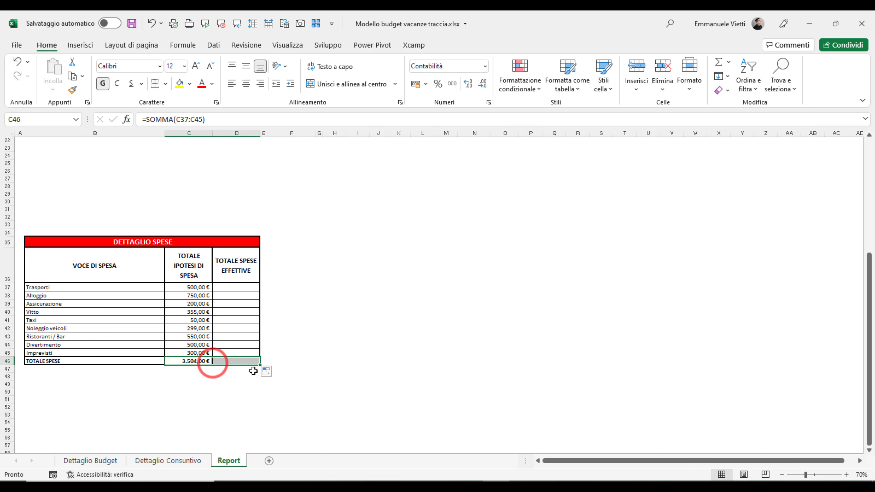
{"action": "left_click", "coordinate": [267, 372]}
{"action": "left_click", "coordinate": [294, 407]}
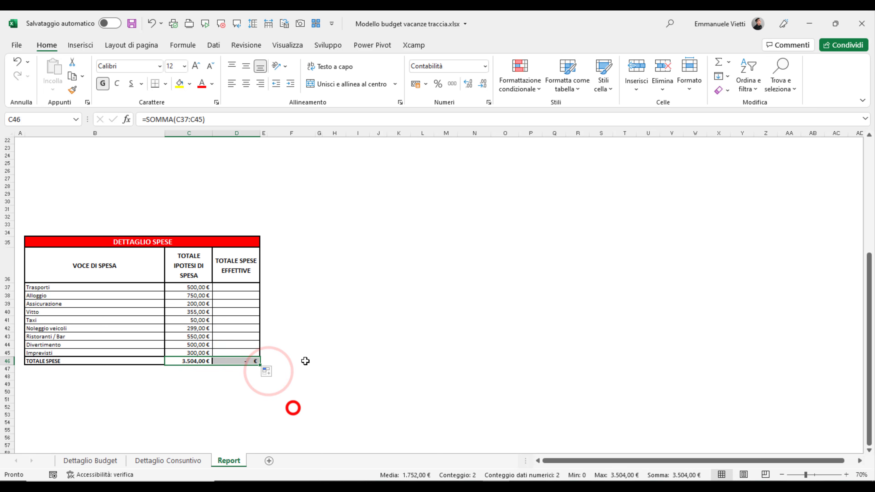
{"action": "left_click", "coordinate": [238, 361]}
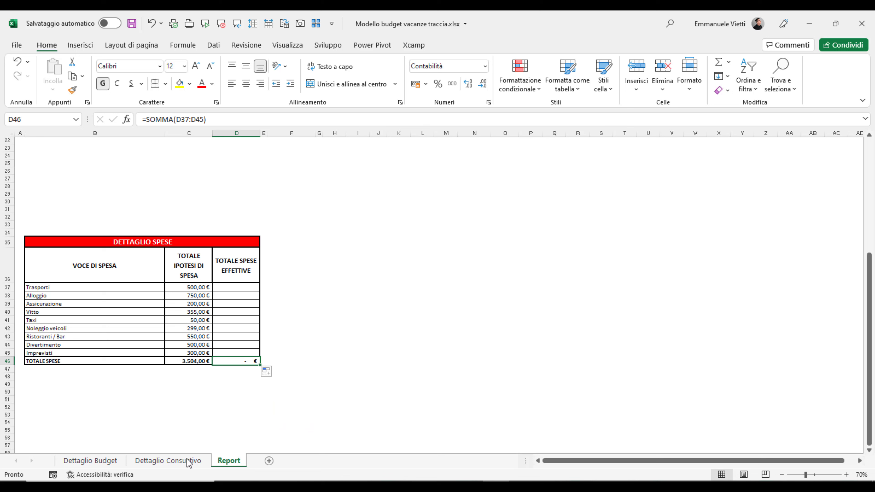
Review the Dettaglio Consuntivo expense data, then select D37 on the Report sheet.
{"action": "left_click", "coordinate": [179, 463]}
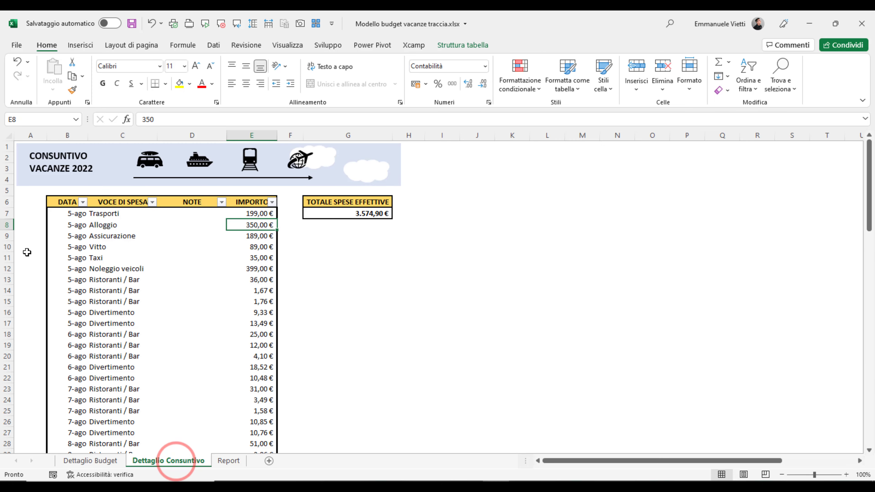
{"action": "left_click", "coordinate": [226, 462]}
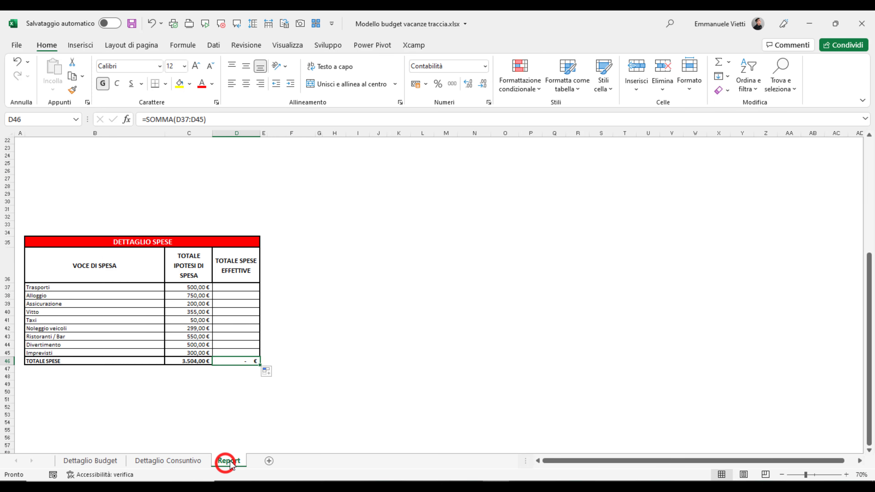
{"action": "left_click", "coordinate": [238, 287]}
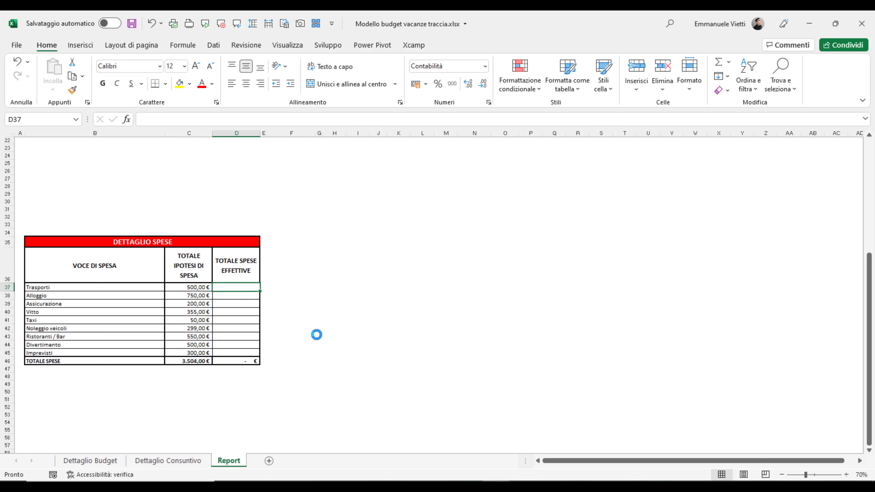
Enter =SOMMA.SE(Consuntivo[VOCE DI SPESA];Report!B37;Consuntivo[IMPORTO]) in D37, giving 517,00 € for Trasporti.
{"action": "scroll", "coordinate": [336, 335], "scroll_direction": "up", "scroll_amount": 5, "text": "ctrl"}
{"action": "type", "text": "="}
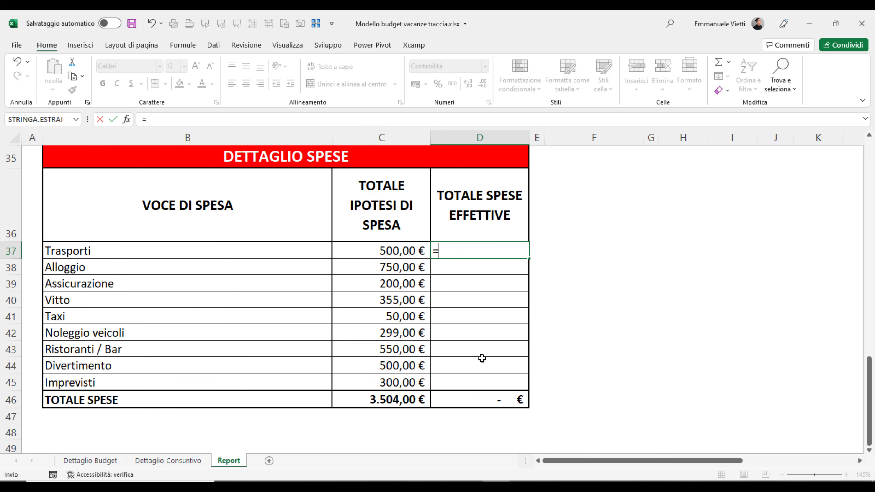
{"action": "type", "text": "SOMMA.SE"}
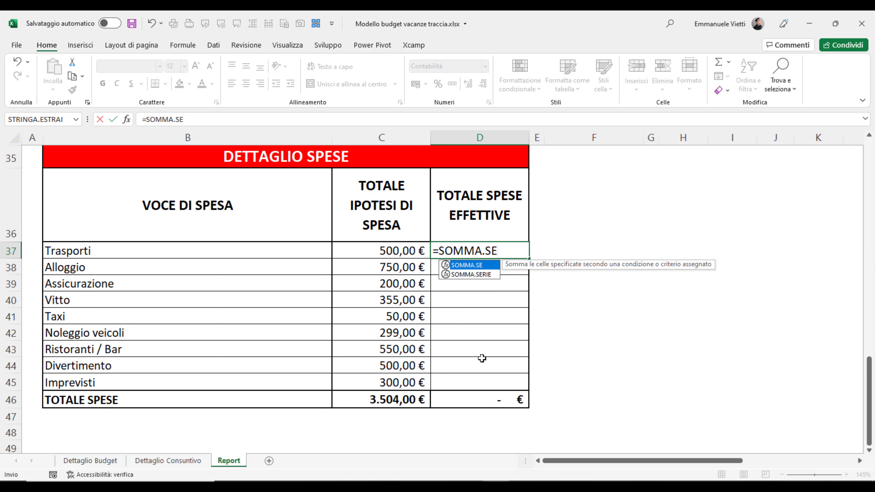
{"action": "type", "text": "("}
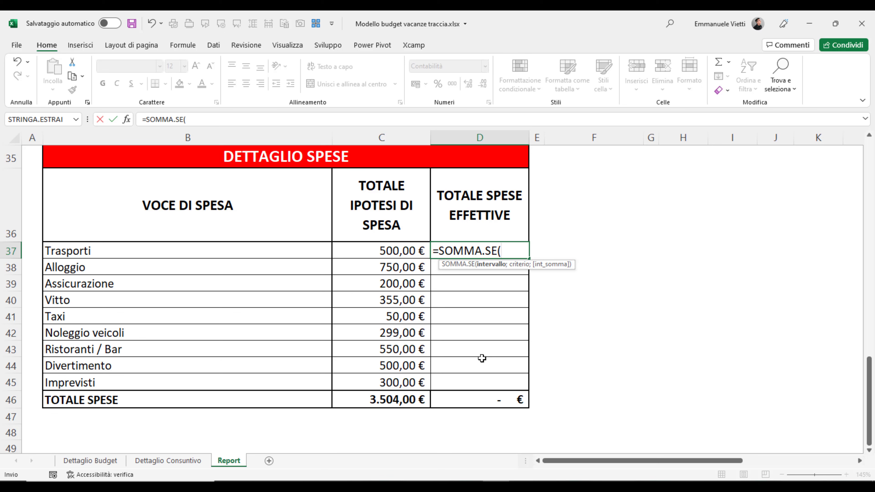
{"action": "left_click", "coordinate": [154, 461]}
{"action": "left_click", "coordinate": [111, 196]}
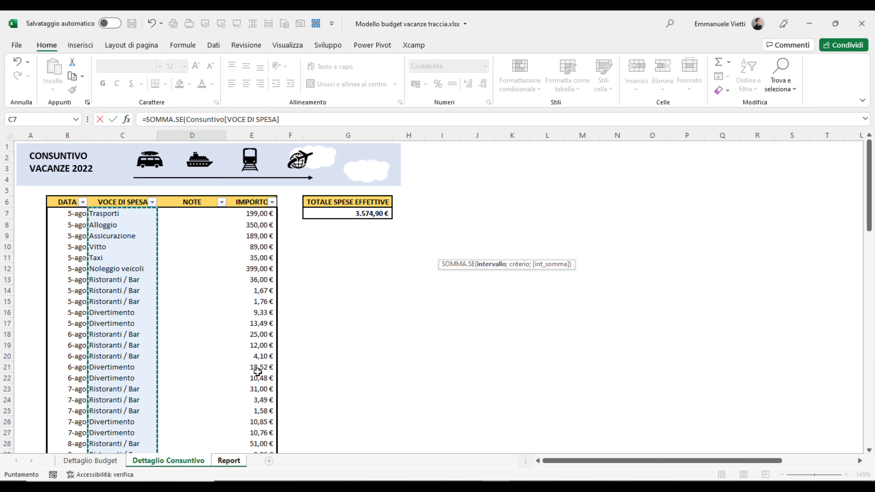
{"action": "type", "text": ";"}
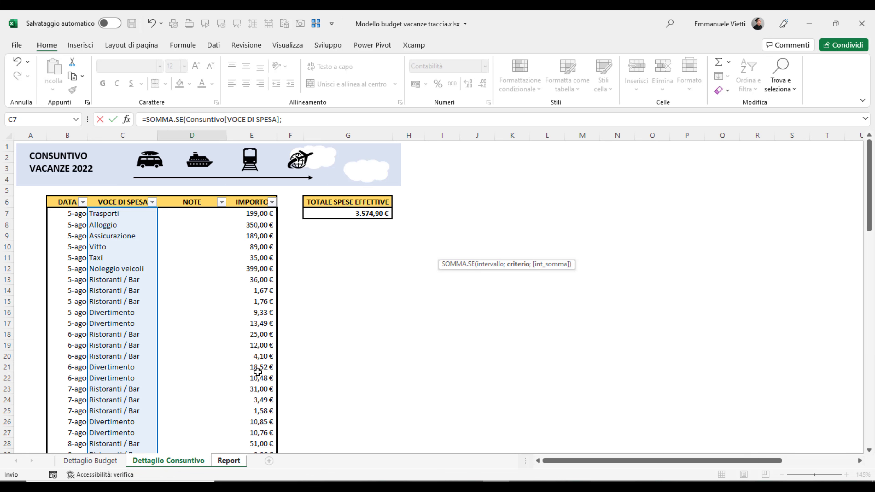
{"action": "left_click", "coordinate": [235, 462]}
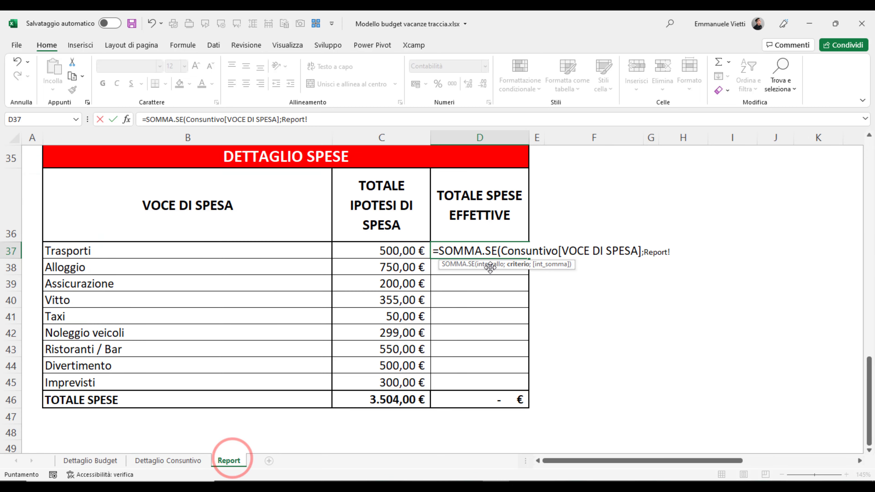
{"action": "left_click", "coordinate": [124, 252]}
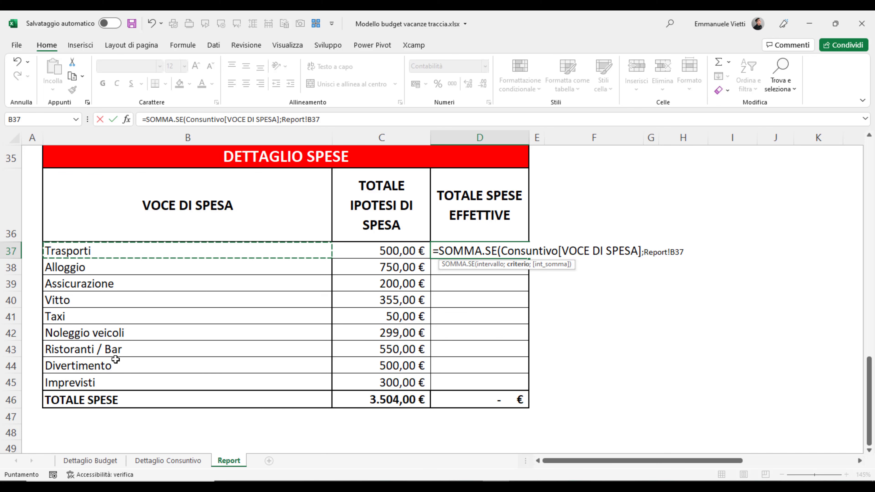
{"action": "type", "text": ";"}
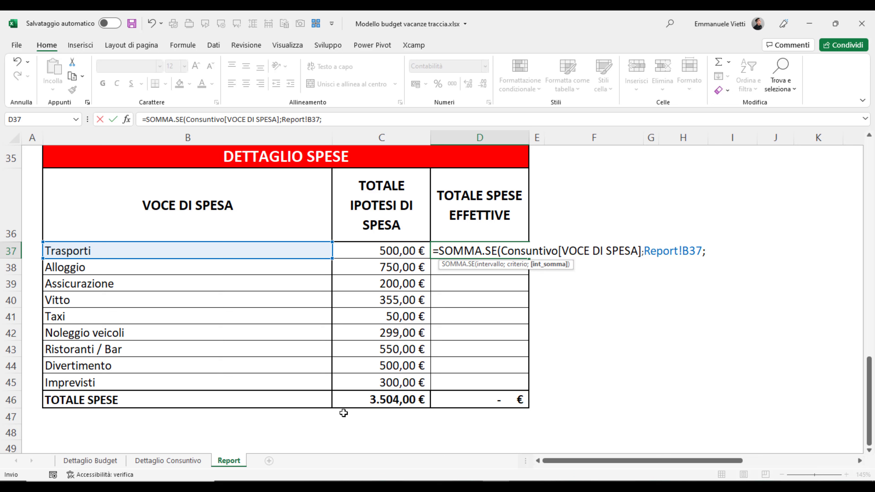
{"action": "left_click", "coordinate": [182, 461]}
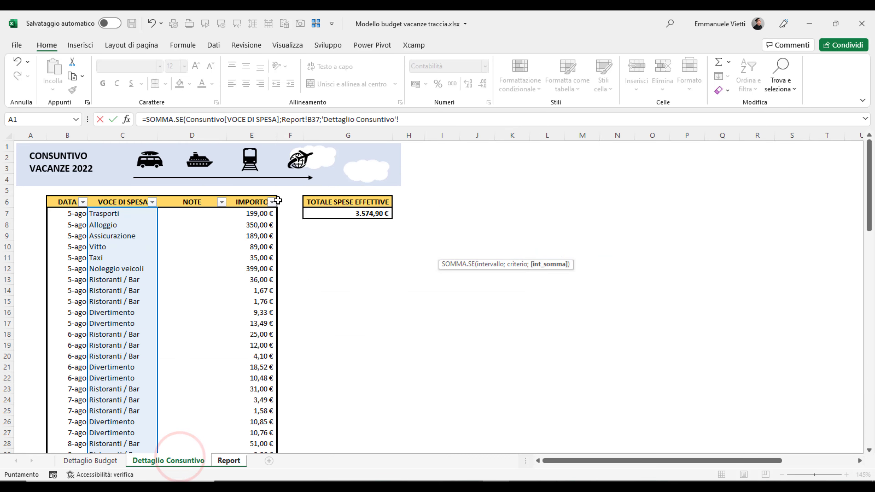
{"action": "left_click", "coordinate": [254, 197]}
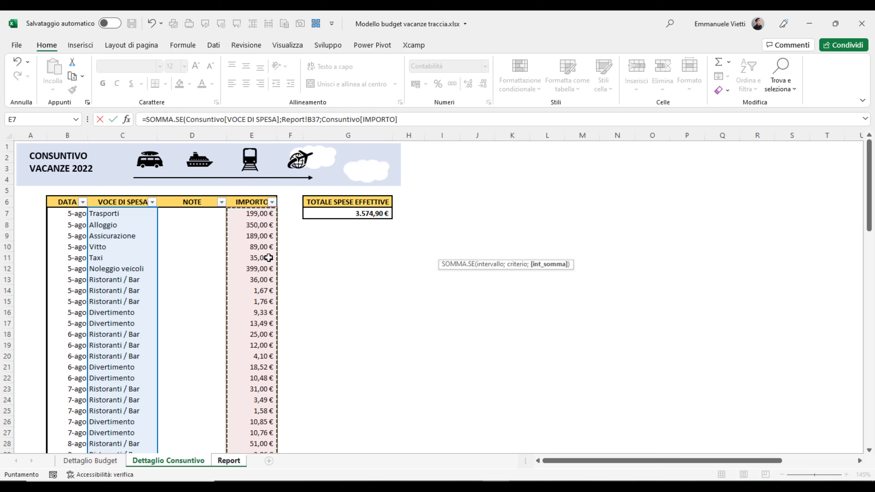
{"action": "type", "text": ")"}
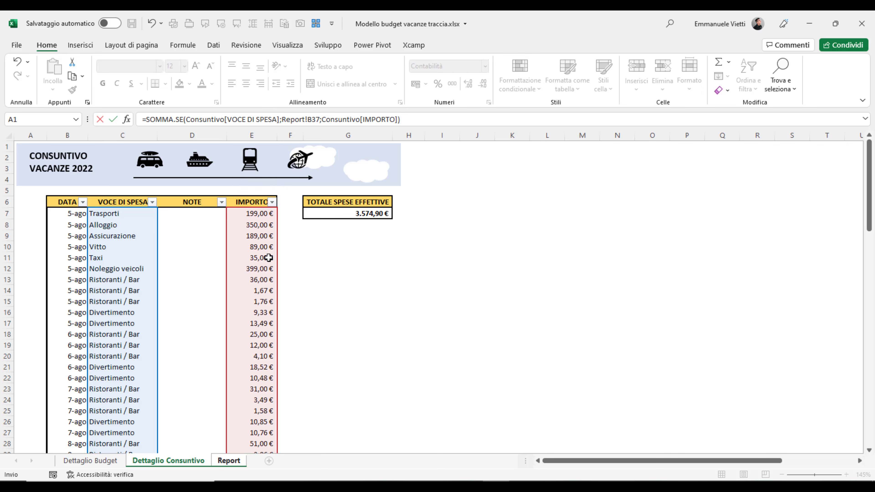
{"action": "key", "text": "Return"}
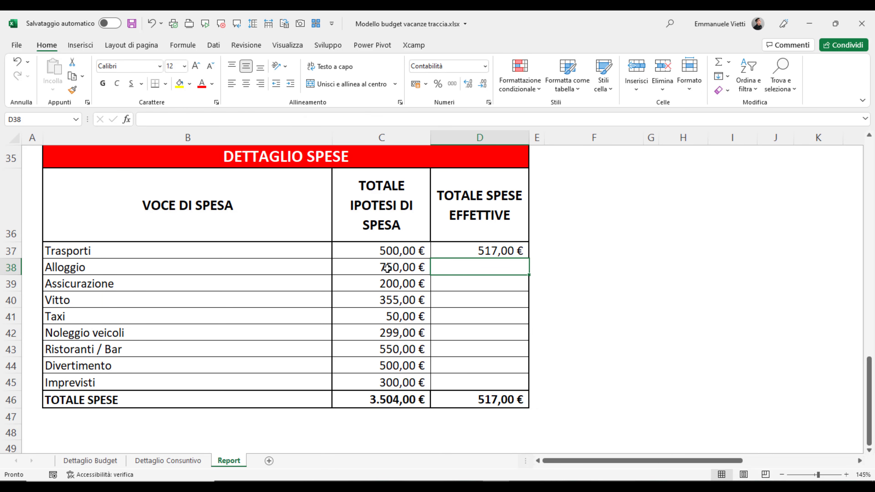
Copy D37's SOMMA.SE down to D45 without formatting, bringing the actual total to 3.574,90 €.
{"action": "left_click", "coordinate": [463, 245]}
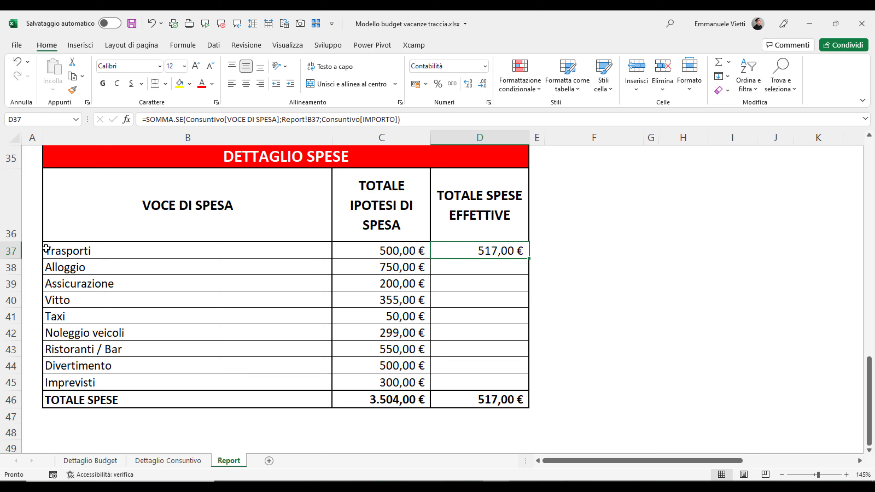
{"action": "double_click", "coordinate": [457, 248]}
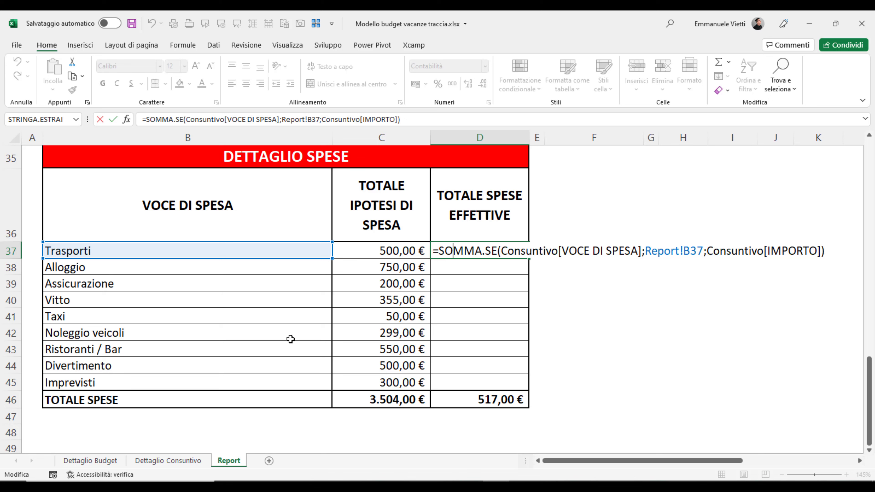
{"action": "key", "text": "ctrl+Return"}
{"action": "left_click_drag", "start_coordinate": [529, 258], "coordinate": [510, 378]}
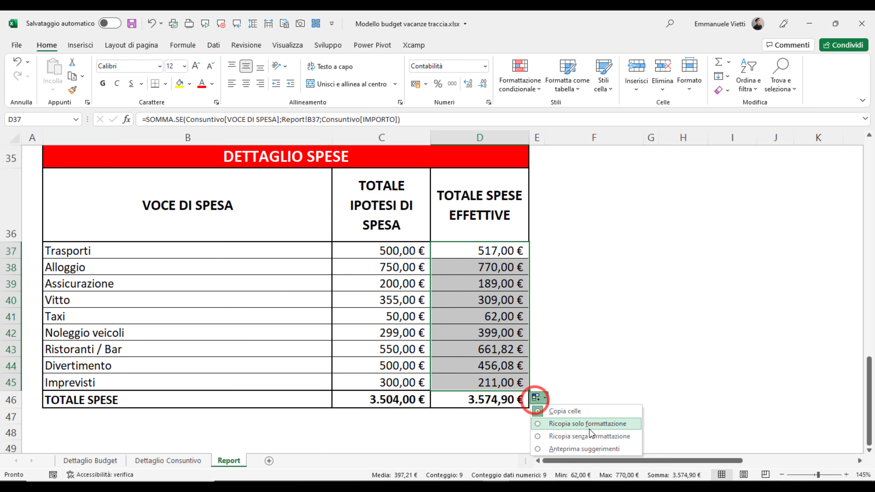
{"action": "left_click", "coordinate": [589, 437]}
{"action": "scroll", "coordinate": [330, 333], "scroll_direction": "up", "scroll_amount": 1}
{"action": "left_click", "coordinate": [437, 406]}
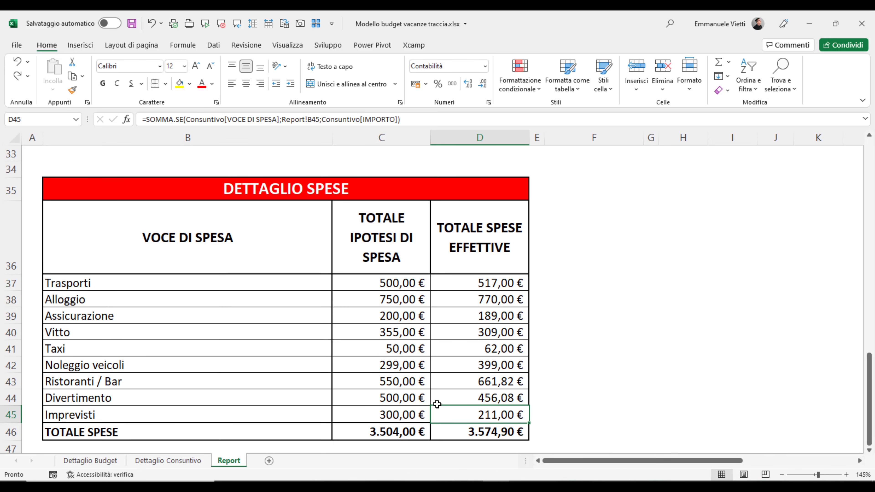
{"action": "left_click", "coordinate": [467, 433]}
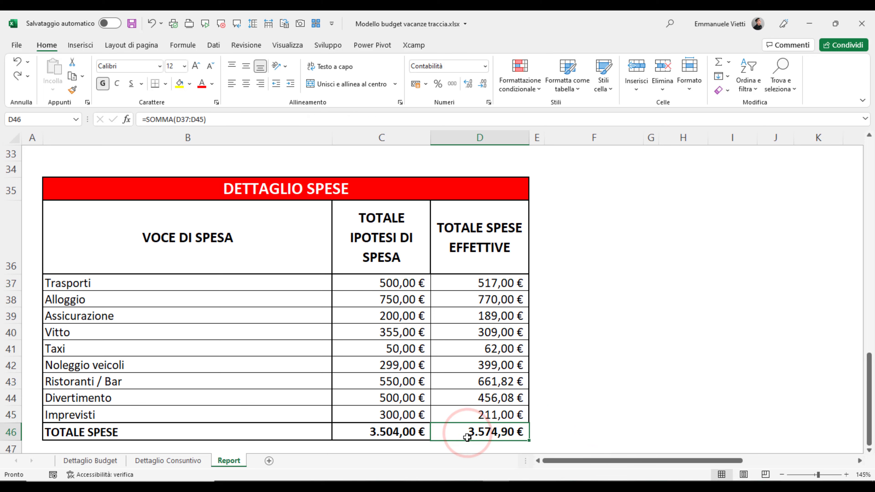
Scroll back up to the summary block and check the 3.574,90 € actual spending total in D17.
{"action": "scroll", "coordinate": [409, 346], "scroll_direction": "down", "scroll_amount": 2, "text": "ctrl"}
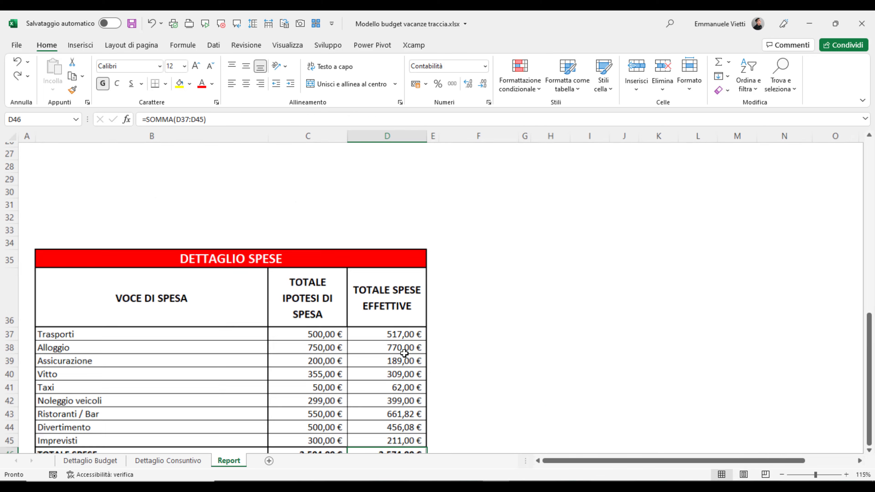
{"action": "scroll", "coordinate": [405, 351], "scroll_direction": "down", "scroll_amount": 1, "text": "ctrl"}
{"action": "scroll", "coordinate": [345, 310], "scroll_direction": "down", "scroll_amount": 2, "text": "ctrl"}
{"action": "left_click", "coordinate": [237, 182]}
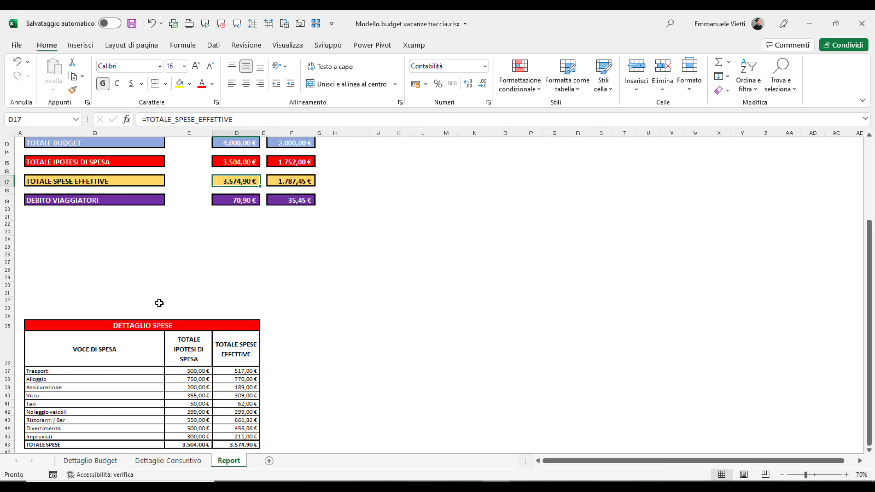
{"action": "scroll", "coordinate": [158, 302], "scroll_direction": "up", "scroll_amount": 1}
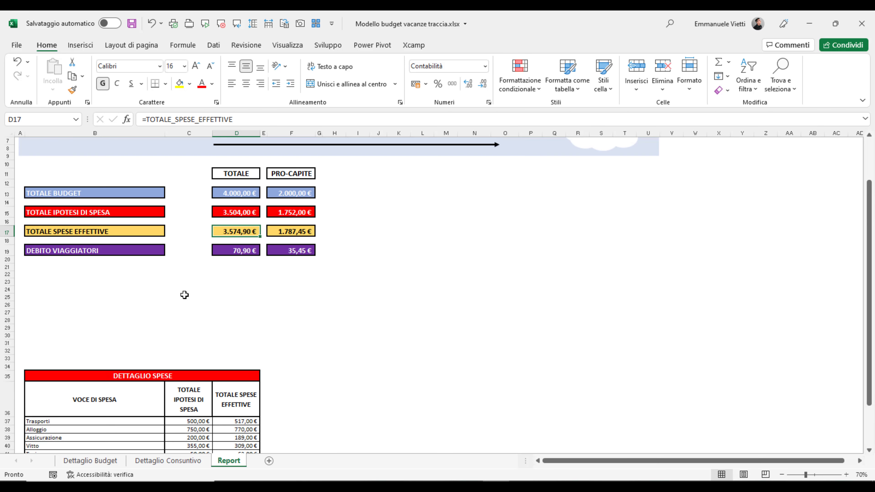
{"action": "scroll", "coordinate": [165, 279], "scroll_direction": "up", "scroll_amount": 3}
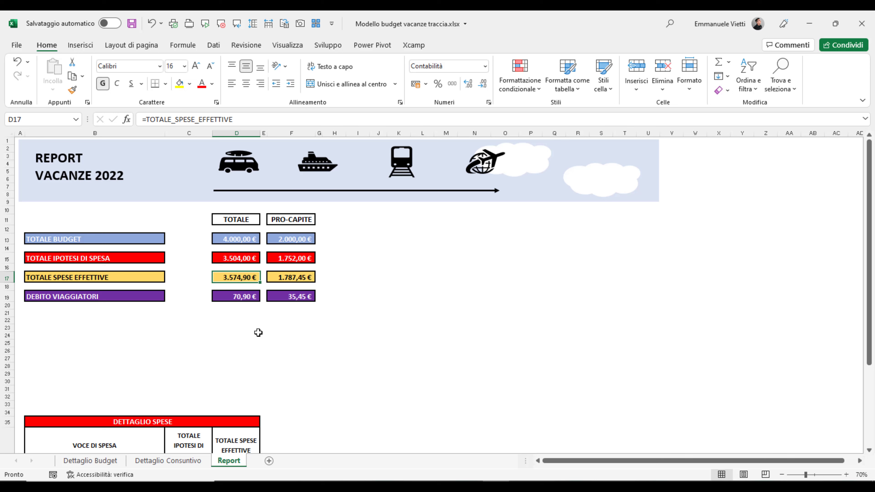
Insert a clustered column chart from the TOTALE BUDGET, IPOTESI DI SPESA and SPESE EFFETTIVE labels and values.
{"action": "left_click", "coordinate": [68, 241]}
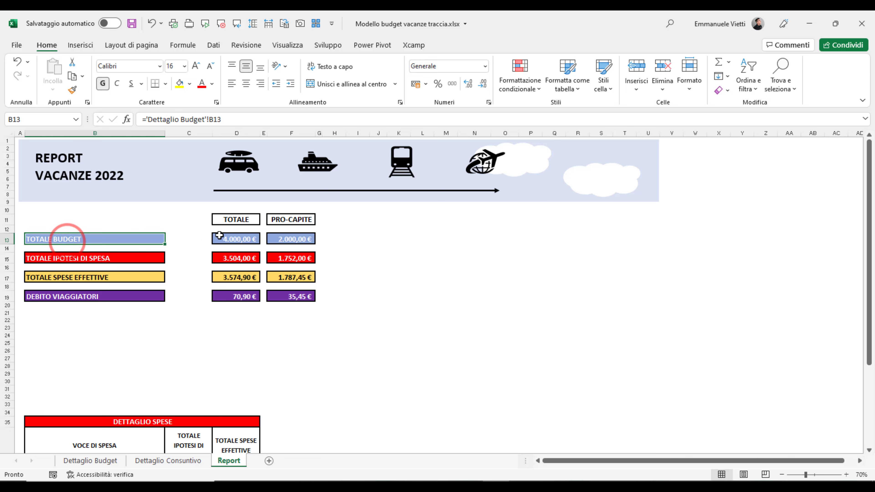
{"action": "left_click", "coordinate": [236, 241], "text": "ctrl"}
{"action": "left_click", "coordinate": [127, 258], "text": "ctrl"}
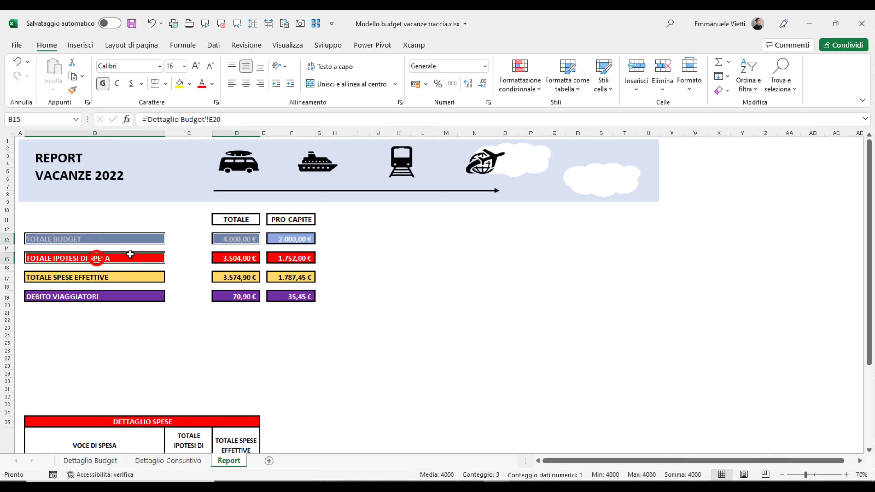
{"action": "left_click", "coordinate": [231, 259], "text": "ctrl"}
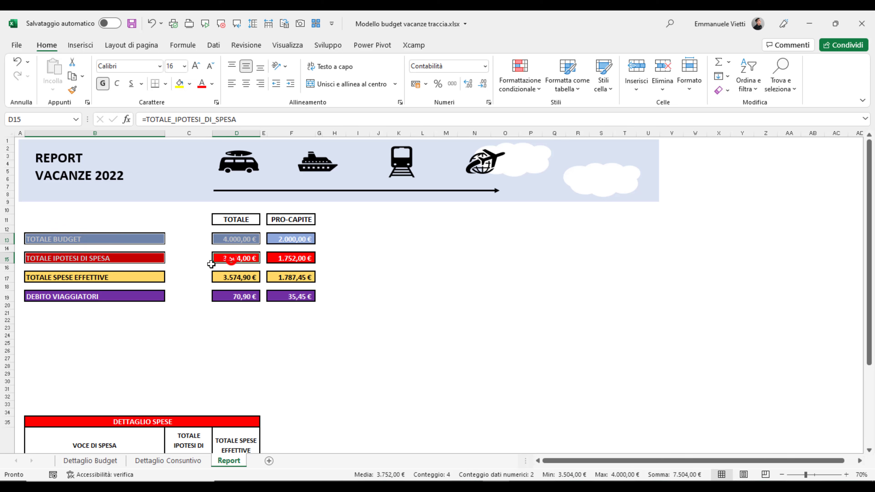
{"action": "left_click", "coordinate": [86, 278], "text": "ctrl"}
{"action": "left_click", "coordinate": [231, 278], "text": "ctrl"}
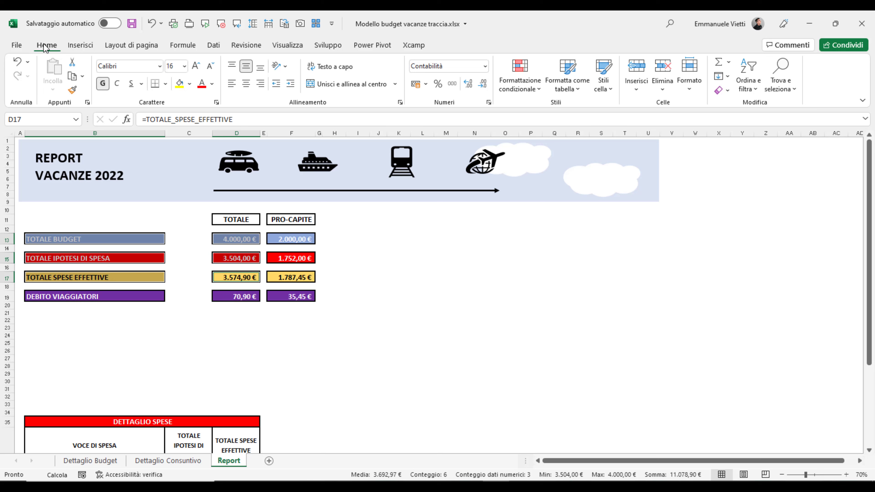
{"action": "left_click", "coordinate": [82, 45]}
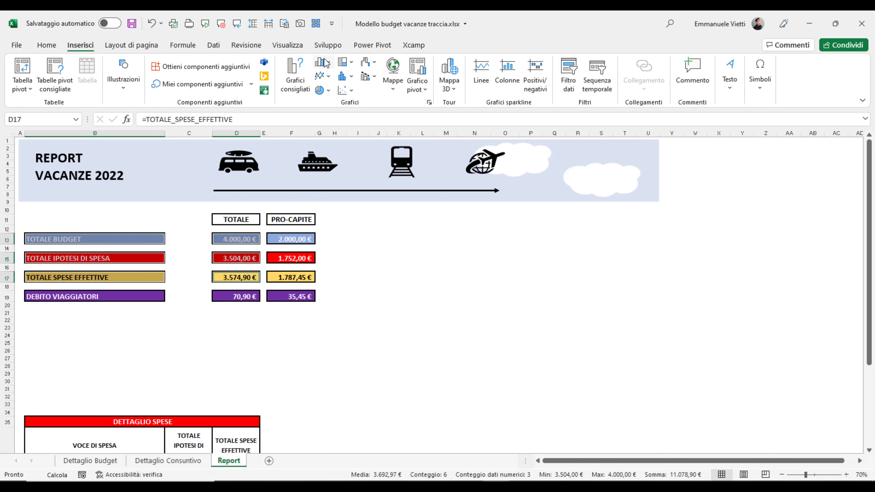
{"action": "left_click", "coordinate": [325, 61]}
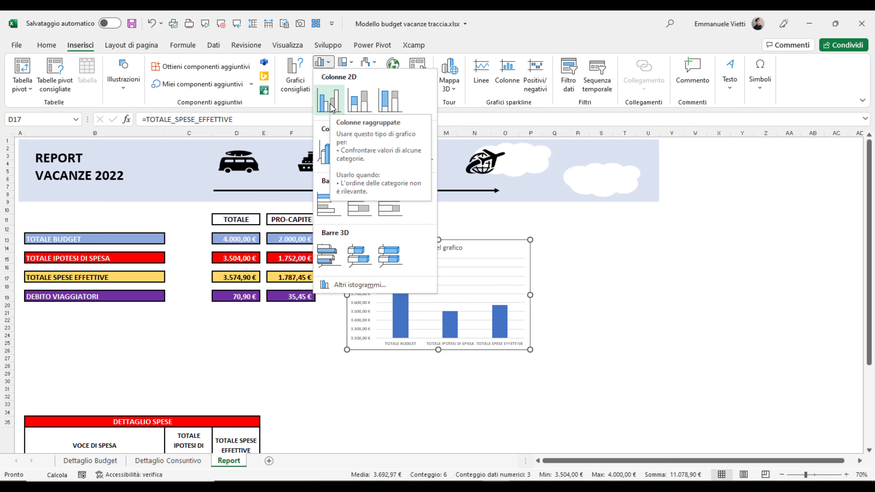
{"action": "left_click", "coordinate": [330, 104]}
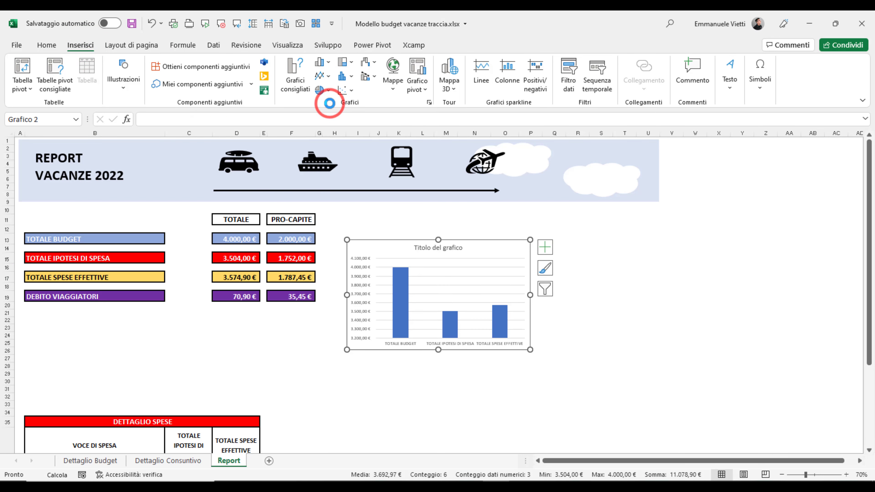
Switch rows and columns so each total becomes its own coloured series.
{"action": "left_click", "coordinate": [368, 245]}
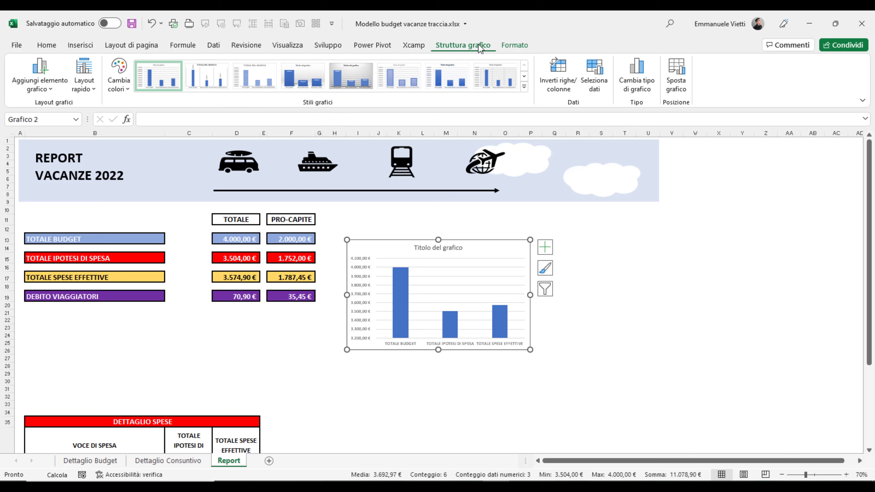
{"action": "left_click", "coordinate": [556, 73]}
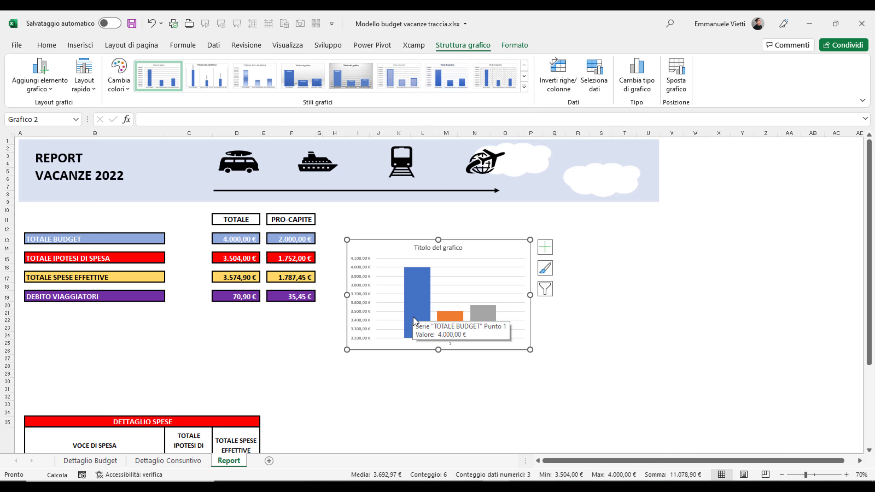
{"action": "mouse_move", "coordinate": [418, 304]}
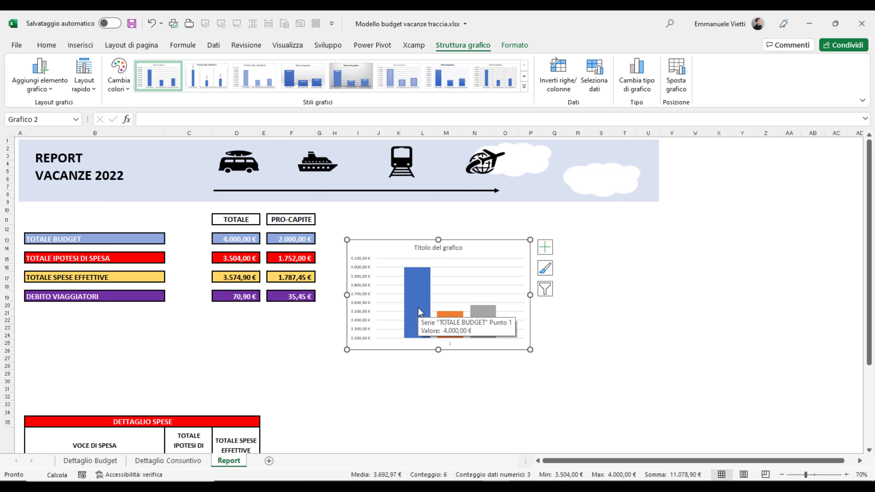
{"action": "left_click", "coordinate": [419, 312]}
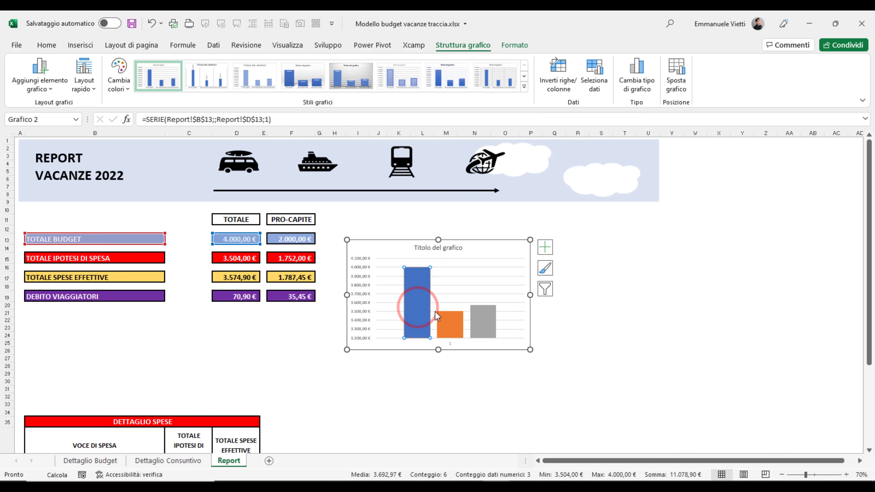
{"action": "left_click", "coordinate": [457, 328]}
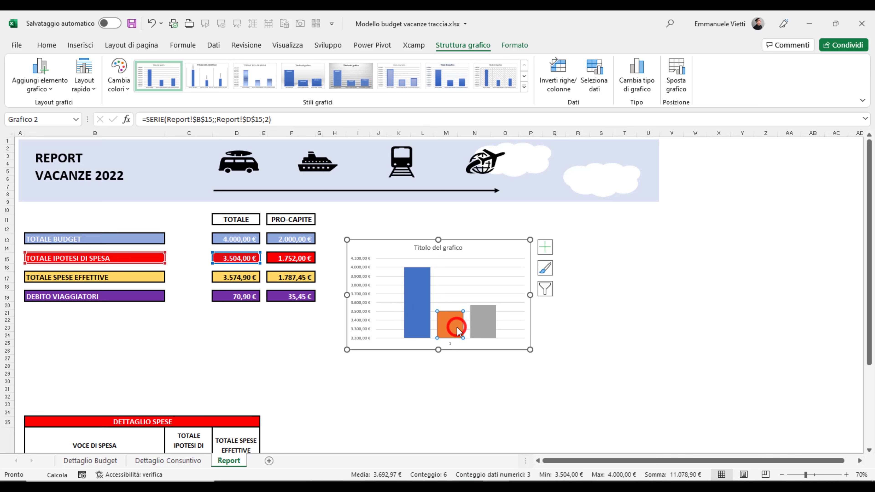
{"action": "left_click", "coordinate": [483, 325]}
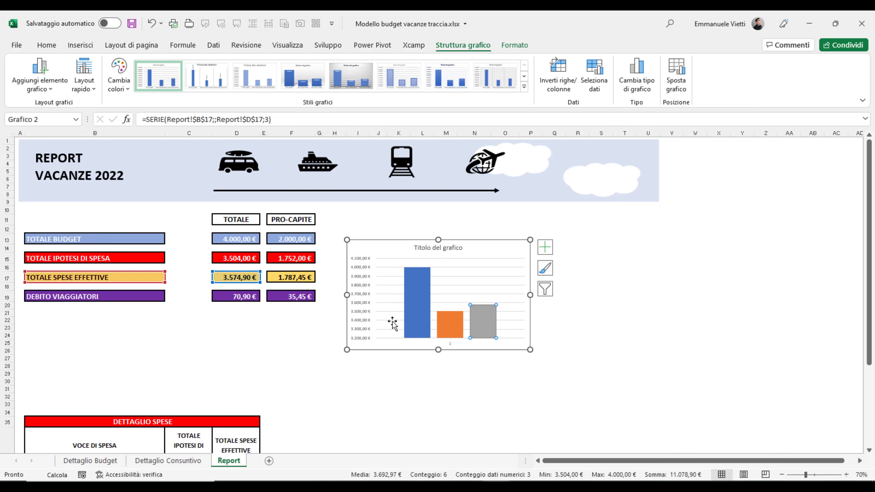
{"action": "left_click", "coordinate": [362, 303]}
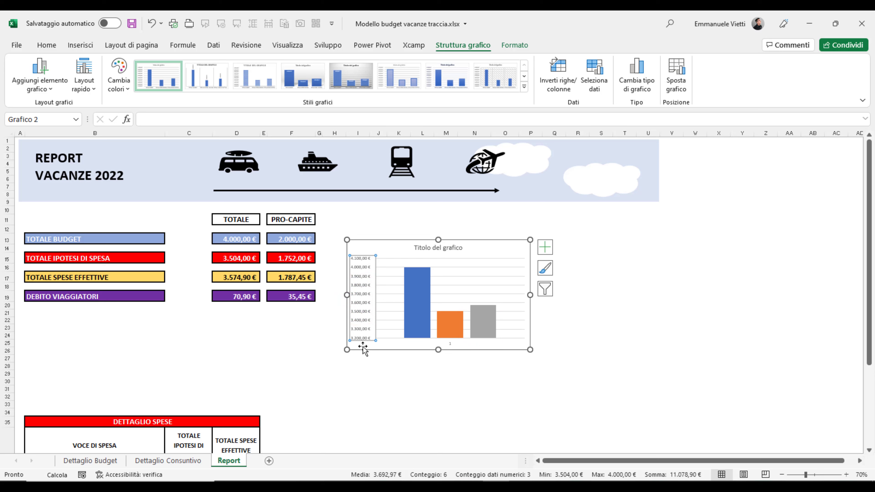
Set the chart's value axis minimum to 0.
{"action": "right_click", "coordinate": [362, 319]}
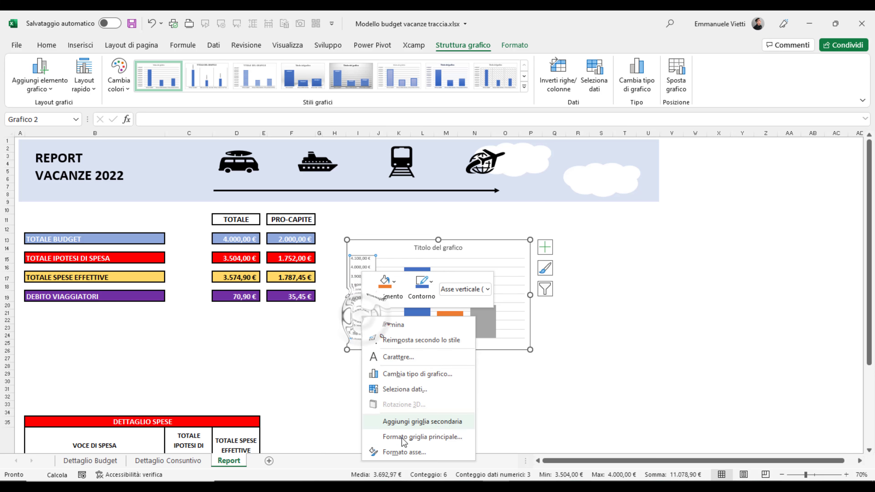
{"action": "left_click", "coordinate": [400, 453]}
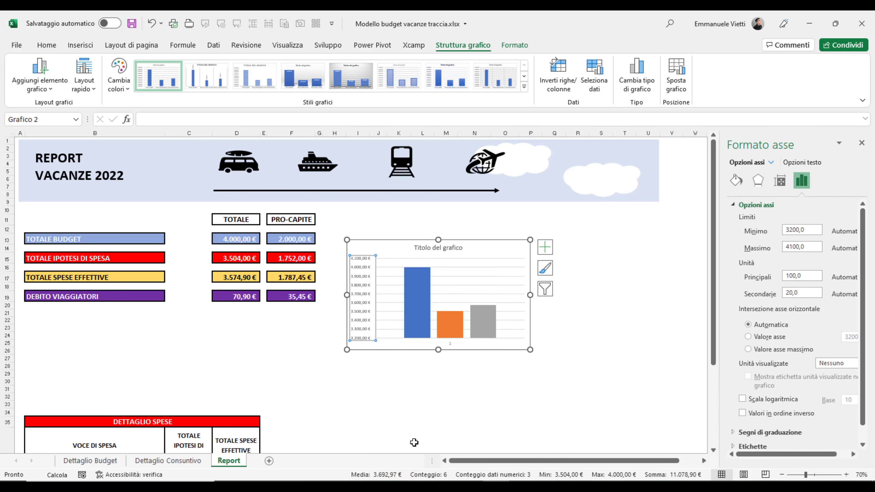
{"action": "double_click", "coordinate": [810, 231]}
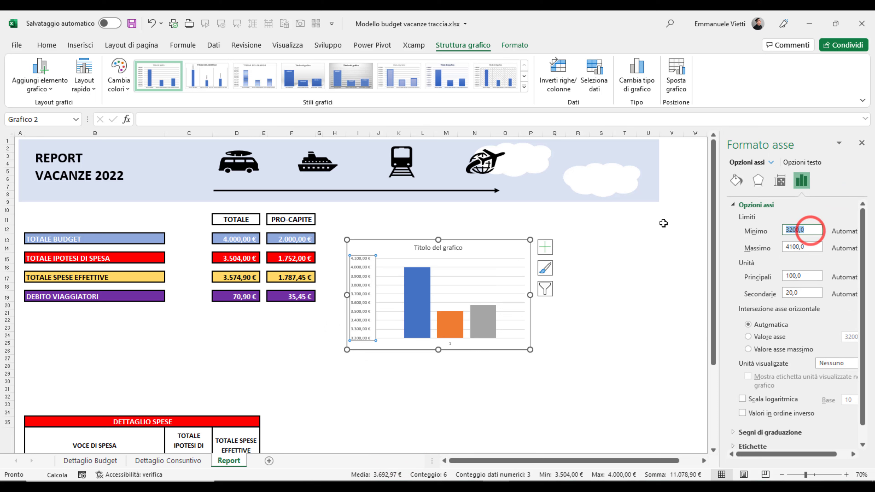
{"action": "type", "text": "0"}
{"action": "key", "text": "Return"}
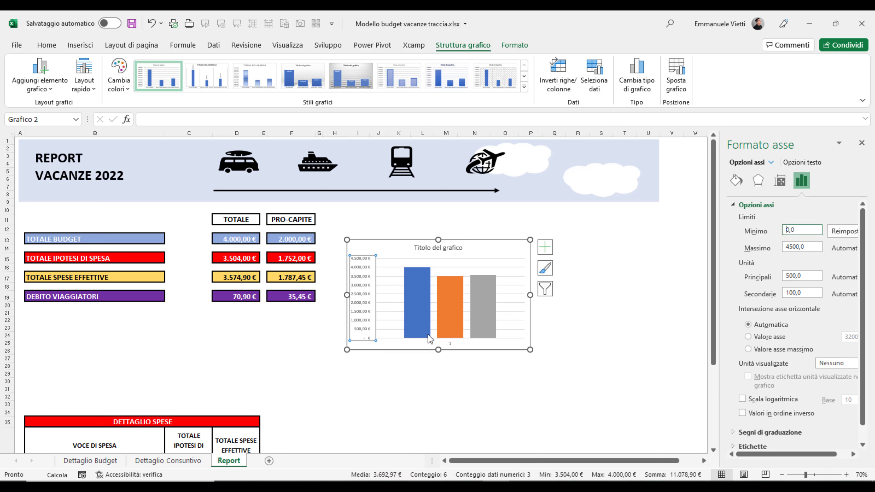
Hide the axis, title and gridlines, put the legend at the bottom and show data labels.
{"action": "left_click", "coordinate": [545, 248]}
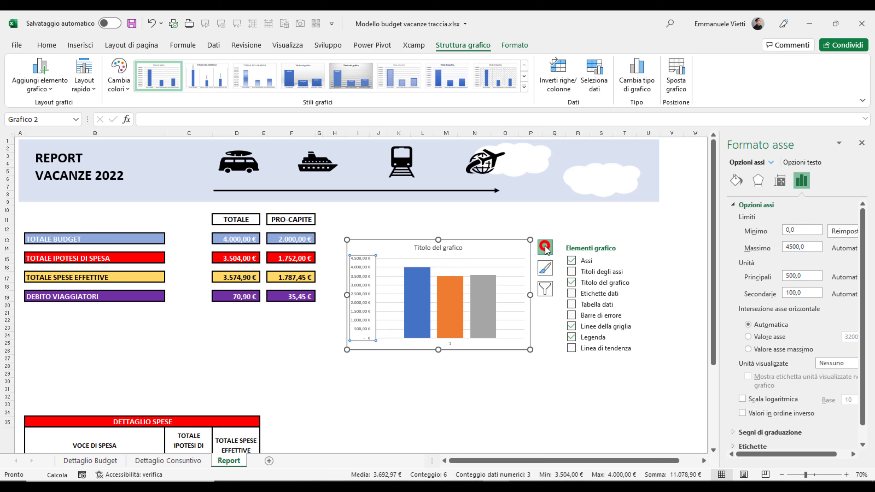
{"action": "left_click", "coordinate": [572, 260]}
{"action": "left_click", "coordinate": [572, 282]}
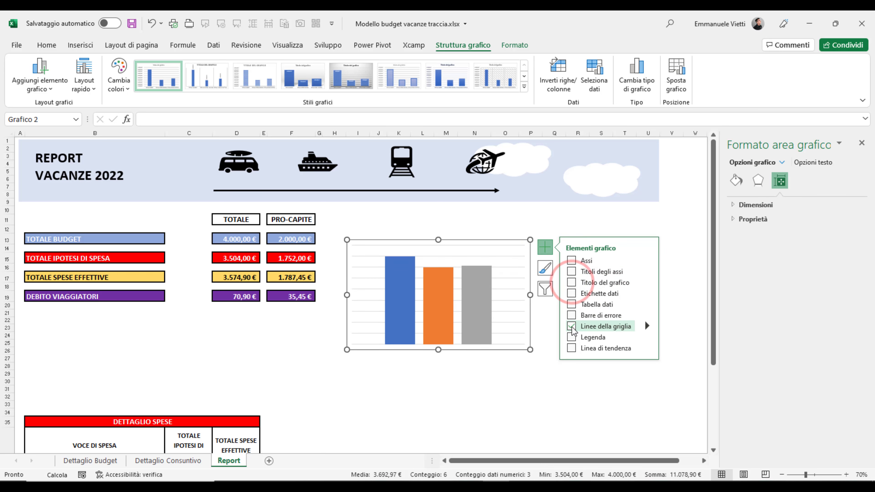
{"action": "left_click", "coordinate": [571, 327]}
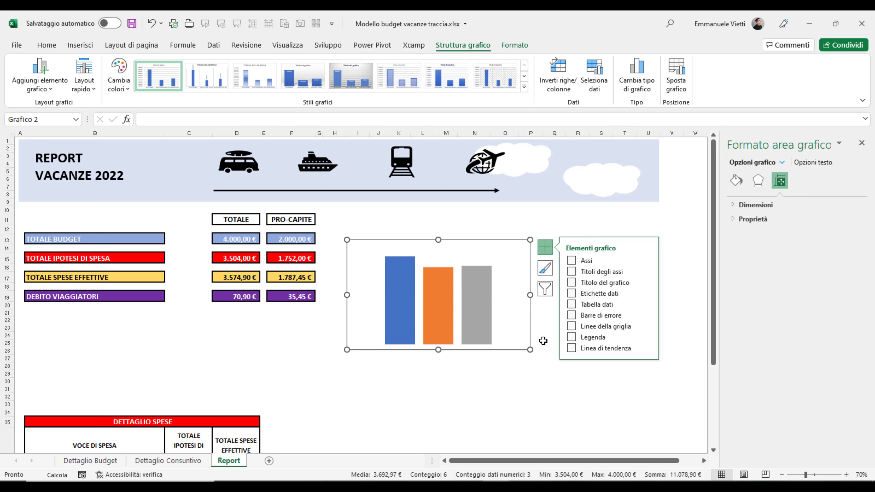
{"action": "left_click", "coordinate": [647, 337]}
{"action": "left_click", "coordinate": [669, 380]}
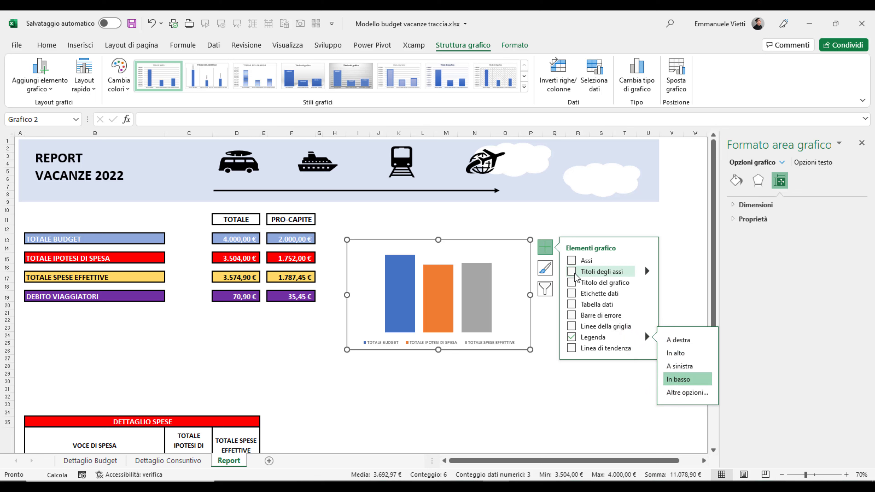
{"action": "left_click", "coordinate": [572, 294]}
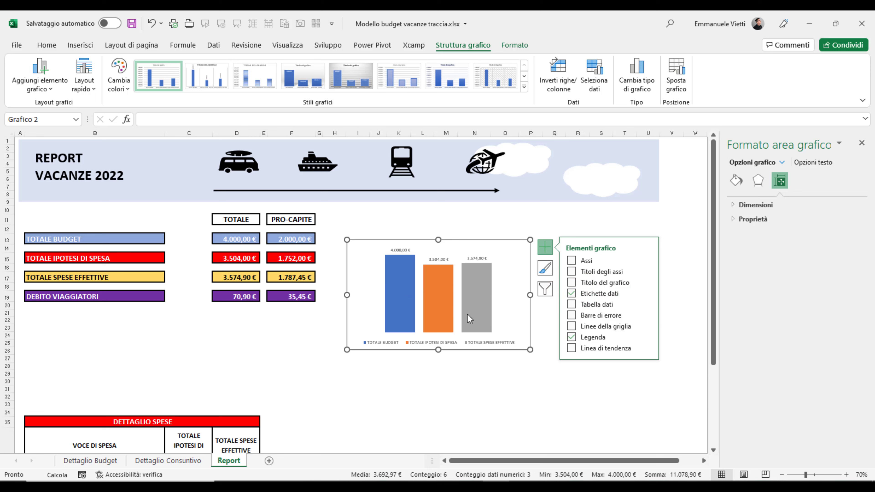
{"action": "mouse_move", "coordinate": [399, 301]}
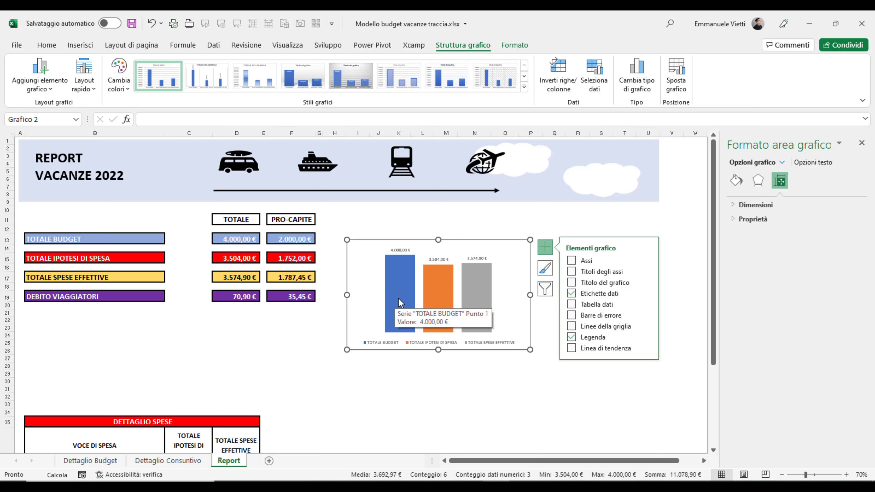
Give the TOTALE BUDGET bar a light-blue diagonal-stripe pattern fill.
{"action": "left_click", "coordinate": [399, 300]}
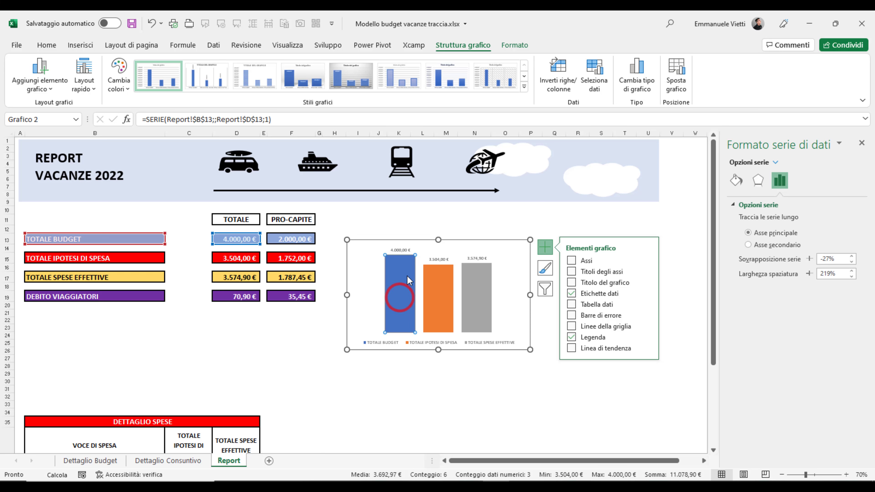
{"action": "left_click", "coordinate": [736, 181]}
{"action": "left_click", "coordinate": [734, 205]}
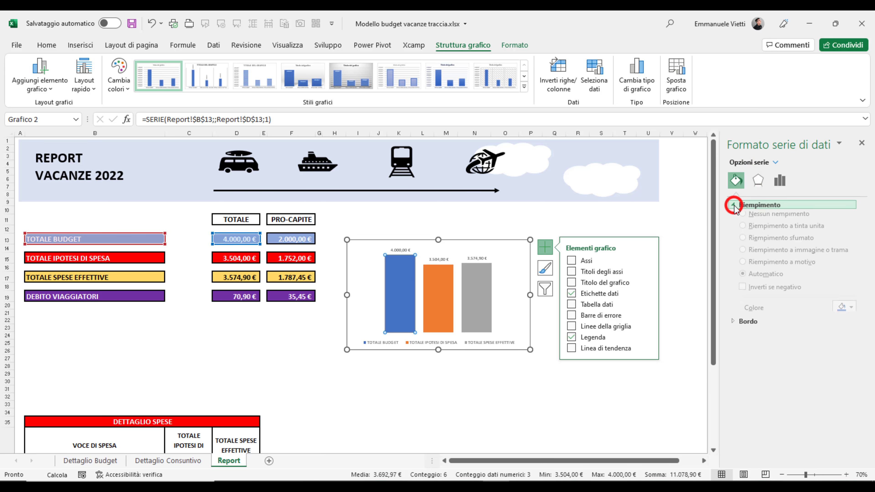
{"action": "left_click", "coordinate": [742, 269]}
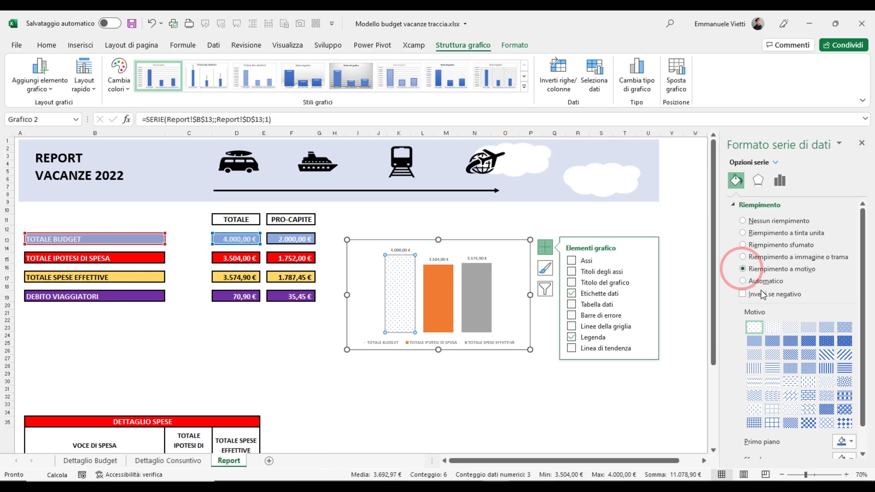
{"action": "left_click", "coordinate": [809, 356]}
{"action": "left_click", "coordinate": [851, 441]}
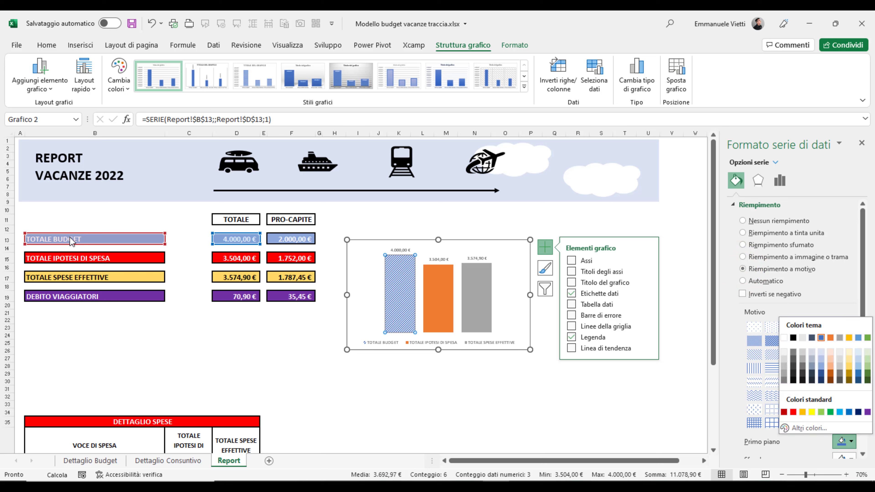
{"action": "left_click", "coordinate": [821, 366]}
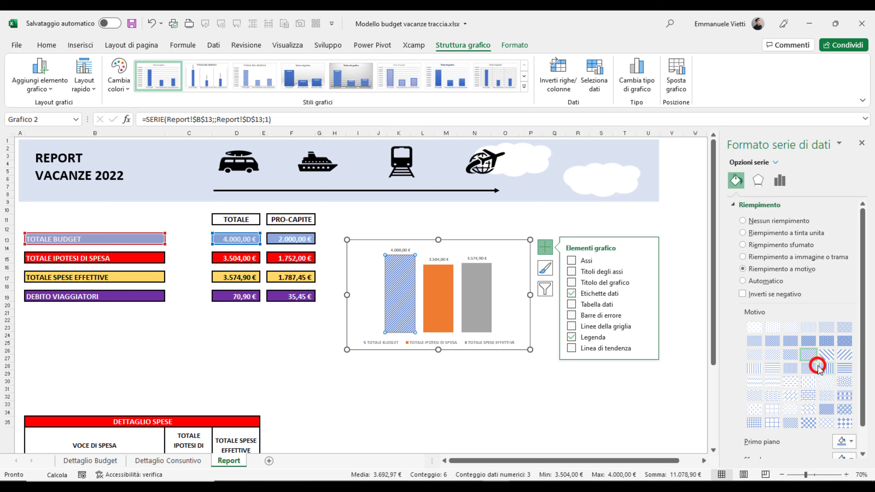
Apply striped pattern fills in red to the planned bar and yellow to the actual bar.
{"action": "left_click", "coordinate": [439, 298]}
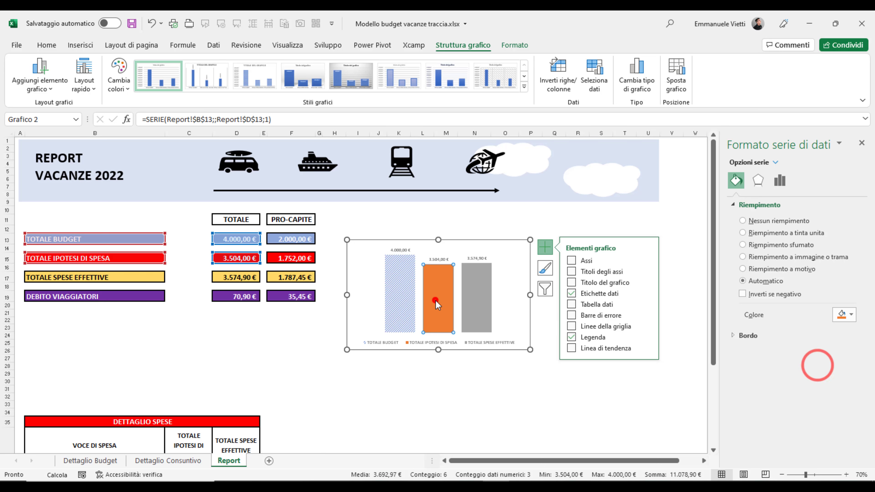
{"action": "left_click", "coordinate": [742, 269]}
{"action": "left_click", "coordinate": [851, 441]}
{"action": "left_click", "coordinate": [793, 412]}
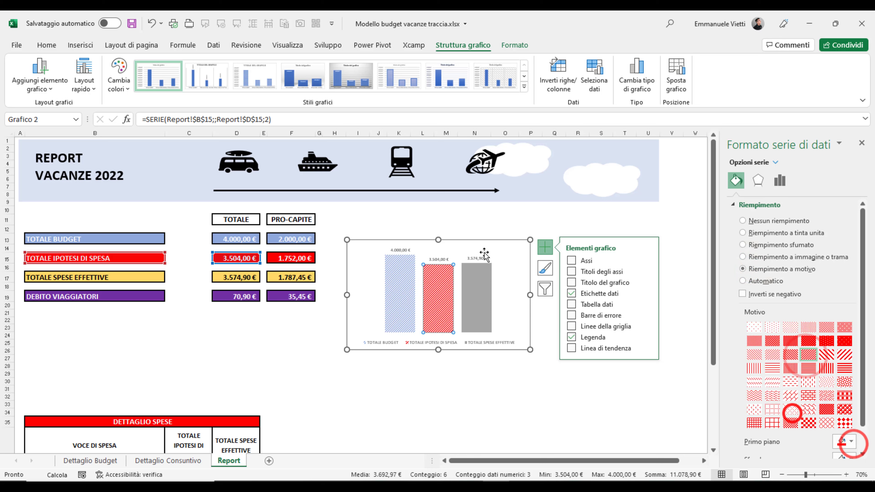
{"action": "left_click", "coordinate": [484, 293]}
{"action": "left_click", "coordinate": [742, 269]}
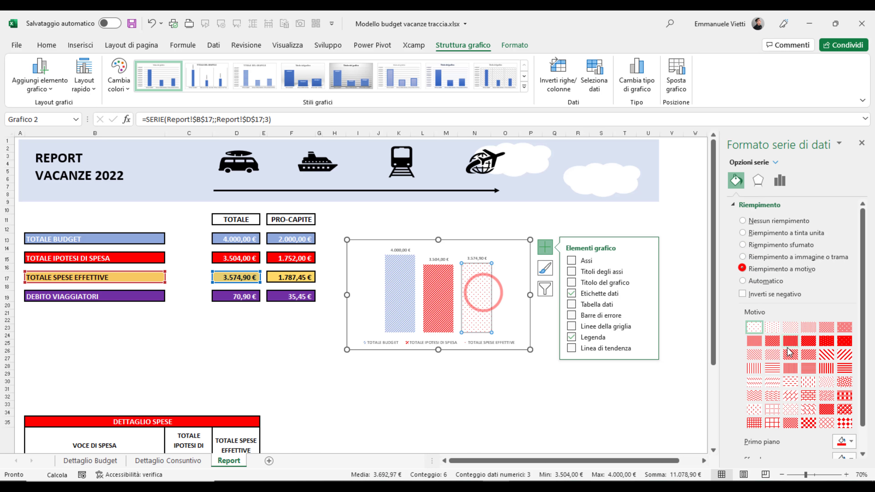
{"action": "left_click", "coordinate": [851, 442]}
{"action": "left_click", "coordinate": [807, 353]}
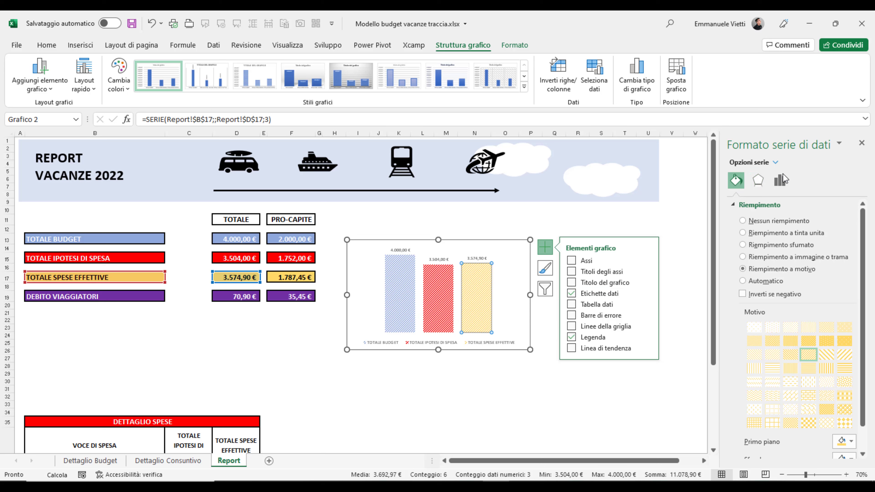
{"action": "left_click", "coordinate": [780, 180]}
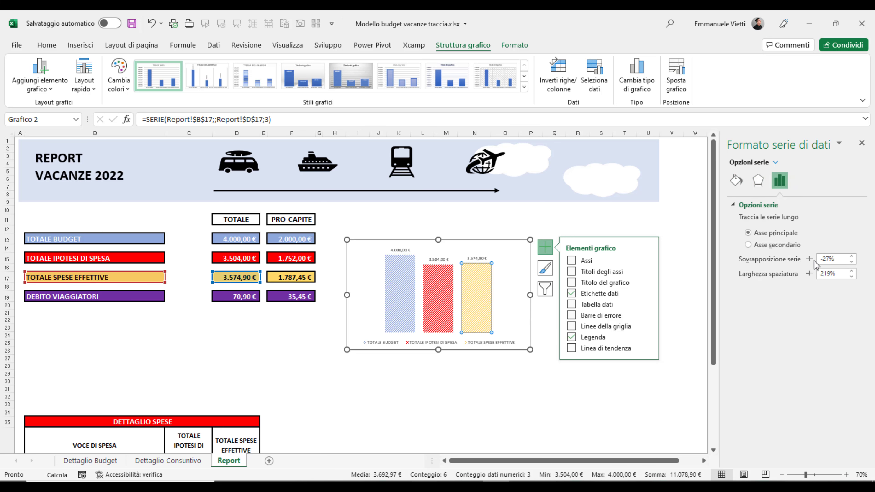
Try series overlap values of 0%, 50% and -50% and a 0% gap width on the totals chart.
{"action": "double_click", "coordinate": [838, 259]}
{"action": "type", "text": "0"}
{"action": "key", "text": "Return"}
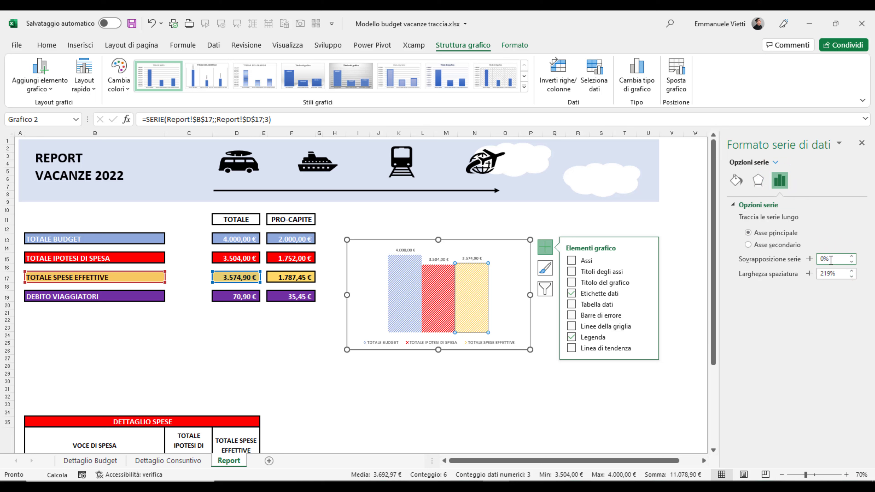
{"action": "double_click", "coordinate": [832, 258]}
{"action": "type", "text": "50"}
{"action": "double_click", "coordinate": [833, 273]}
{"action": "type", "text": "0"}
{"action": "key", "text": "Return"}
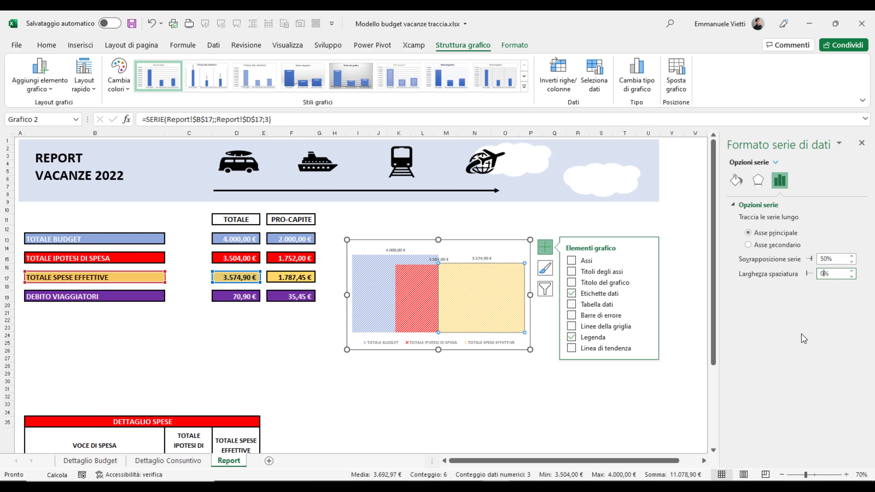
{"action": "double_click", "coordinate": [839, 259]}
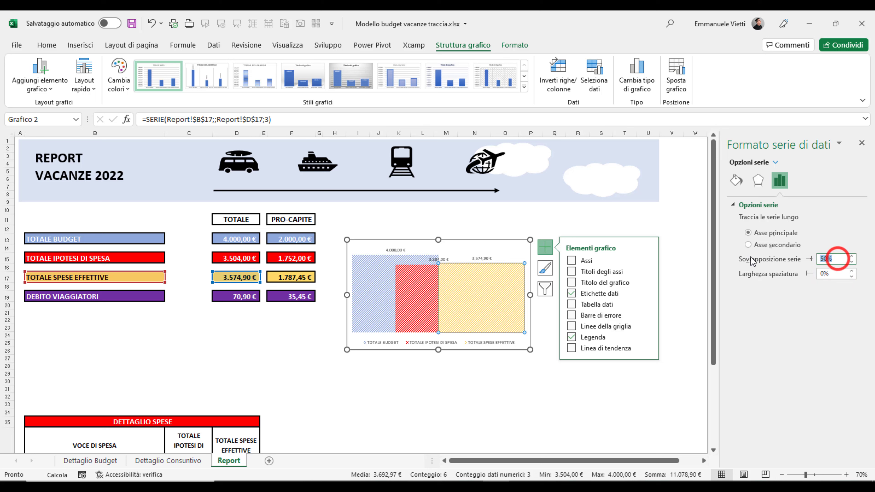
{"action": "type", "text": "-50"}
{"action": "key", "text": "Return"}
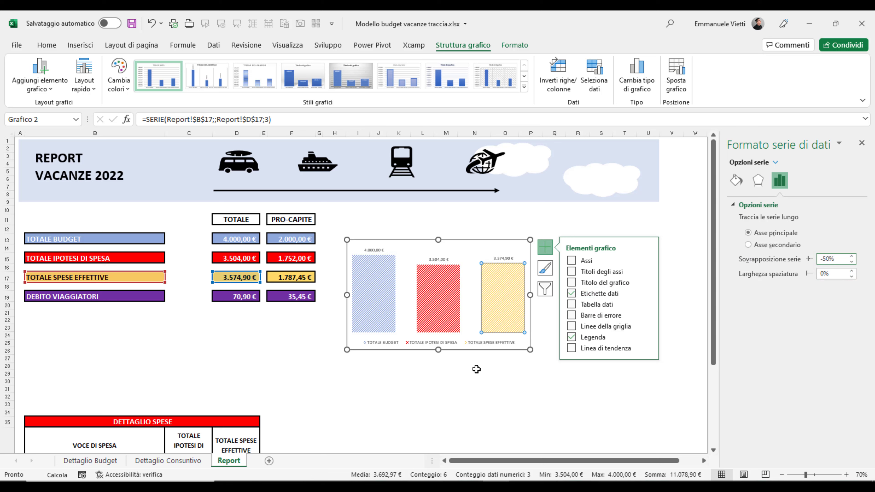
Move the totals chart to the right of the totals table and widen it leftward.
{"action": "left_click_drag", "start_coordinate": [468, 244], "coordinate": [454, 215]}
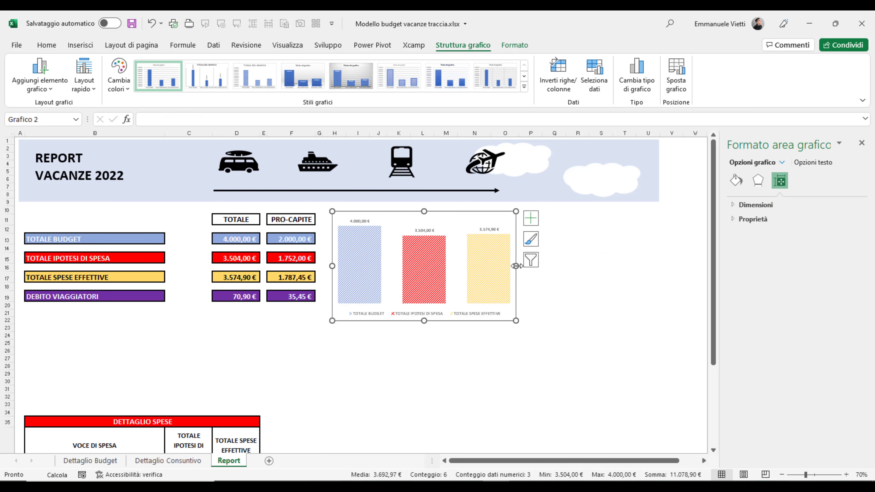
{"action": "key", "text": "ctrl+z"}
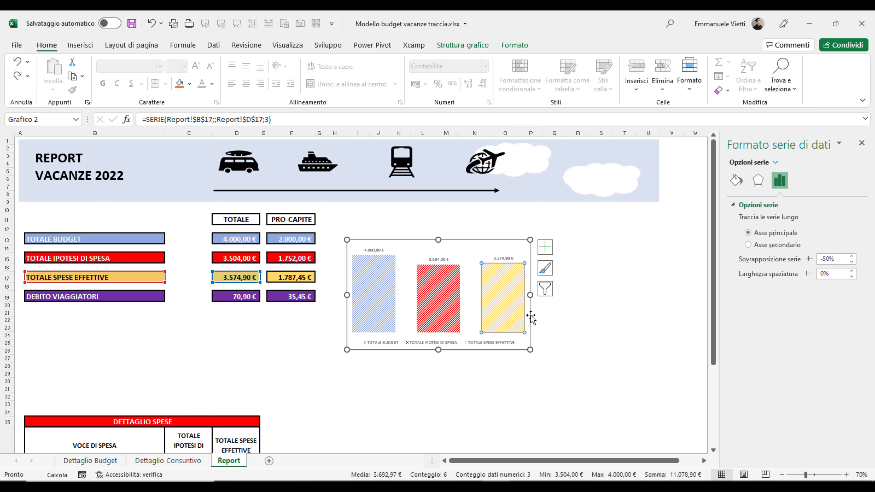
{"action": "left_click", "coordinate": [522, 244]}
{"action": "mouse_move", "coordinate": [514, 349]}
{"action": "left_mouse_down"}
{"action": "mouse_move", "coordinate": [572, 323]}
{"action": "mouse_move", "coordinate": [648, 318]}
{"action": "left_mouse_up"}
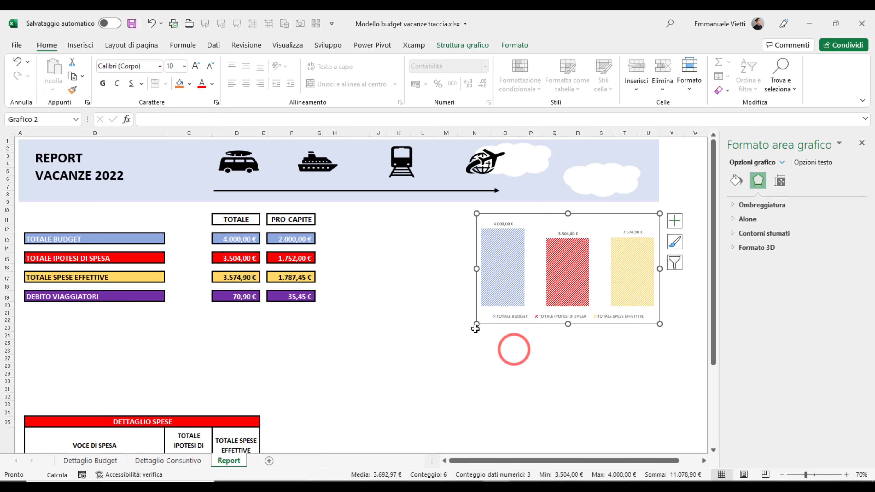
{"action": "left_click_drag", "start_coordinate": [475, 326], "coordinate": [346, 347]}
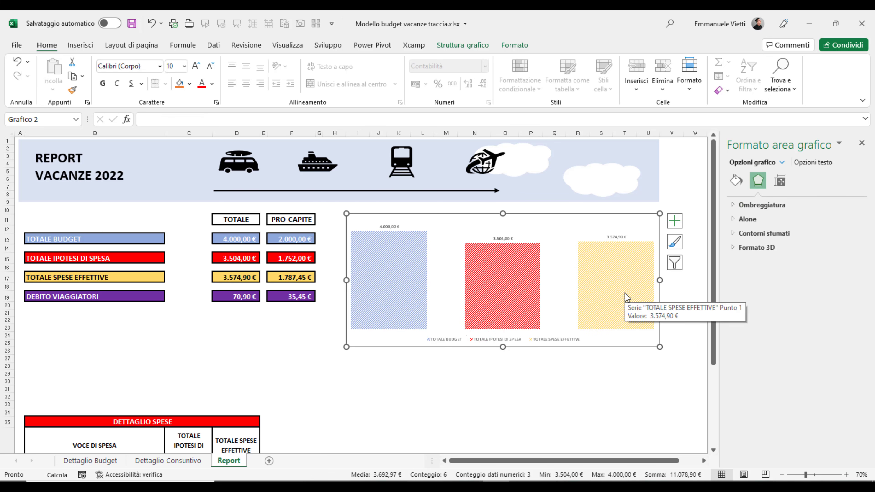
Set the totals chart's series overlap to 0% and gap width to 250%.
{"action": "left_click", "coordinate": [566, 273]}
{"action": "left_click", "coordinate": [503, 264]}
{"action": "left_click", "coordinate": [780, 182]}
{"action": "left_click", "coordinate": [844, 258]}
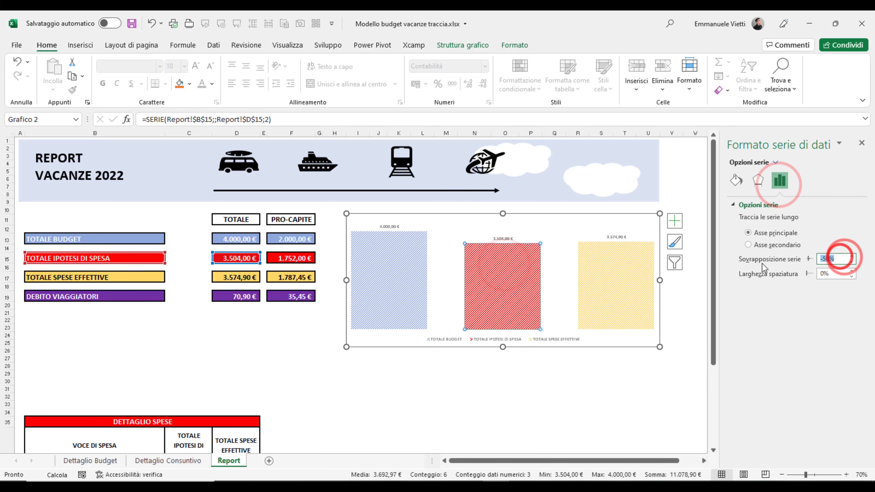
{"action": "type", "text": "0"}
{"action": "left_click", "coordinate": [838, 273]}
{"action": "type", "text": "250"}
{"action": "key", "text": "Return"}
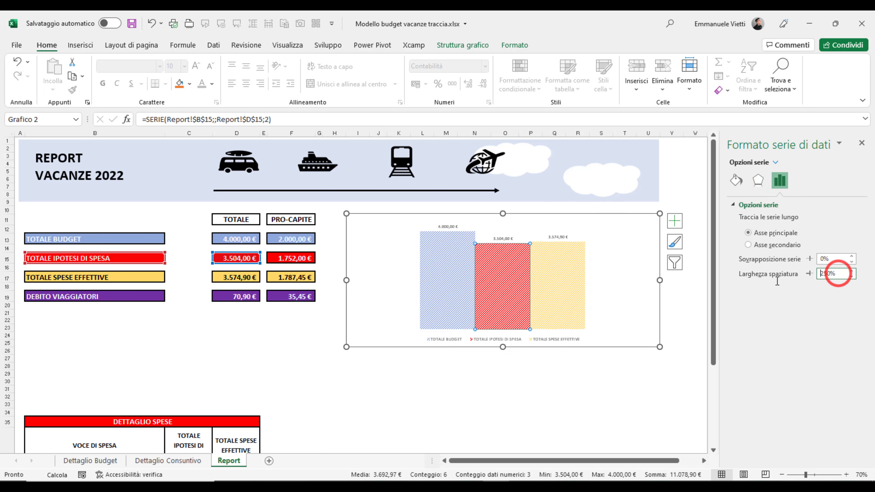
{"action": "left_click", "coordinate": [189, 359]}
{"action": "scroll", "coordinate": [99, 263], "scroll_direction": "down", "scroll_amount": 4}
{"action": "scroll", "coordinate": [99, 263], "scroll_direction": "down", "scroll_amount": 2}
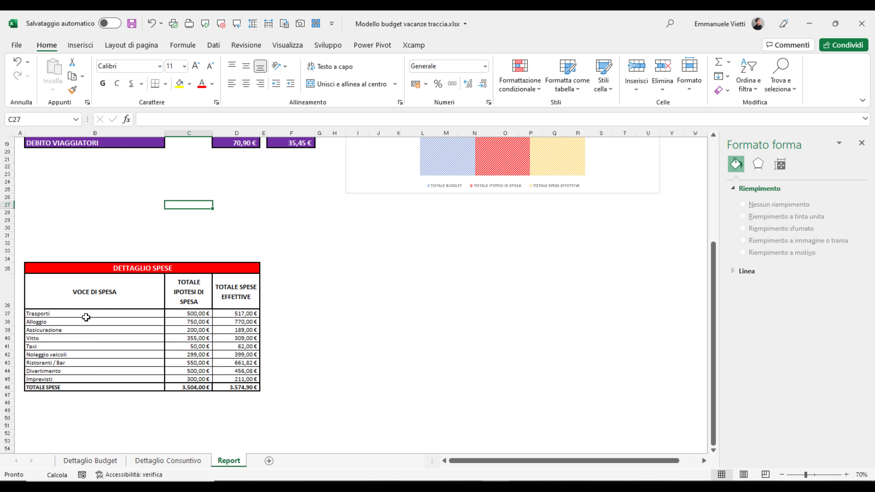
Insert a planned vs actual bar chart from the expense category table B36:D45.
{"action": "left_click_drag", "start_coordinate": [71, 299], "coordinate": [236, 378]}
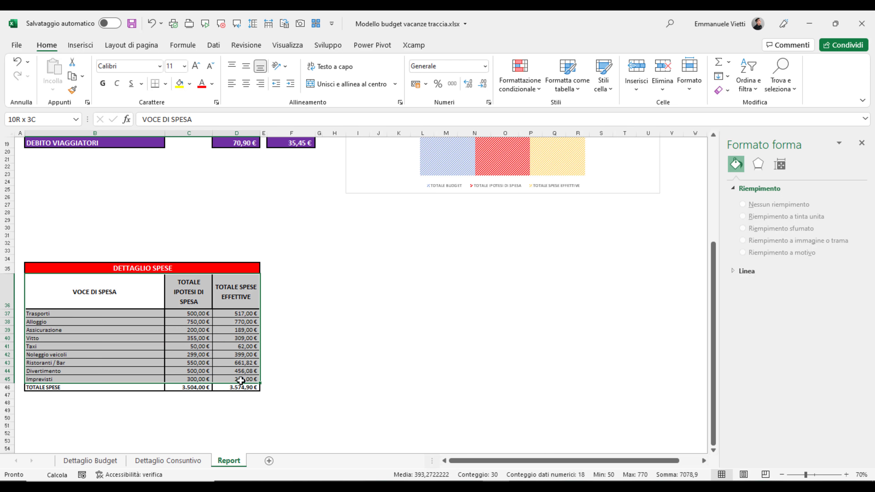
{"action": "left_click", "coordinate": [89, 48]}
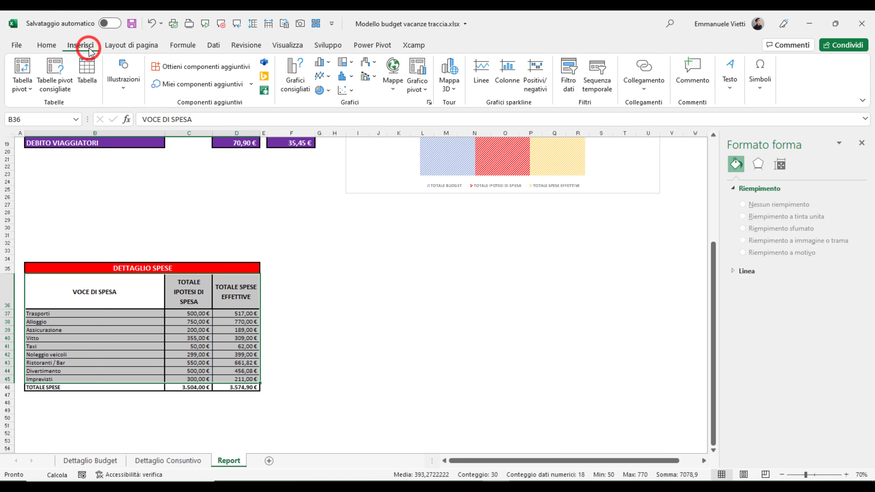
{"action": "left_click", "coordinate": [329, 63]}
{"action": "left_click", "coordinate": [327, 204]}
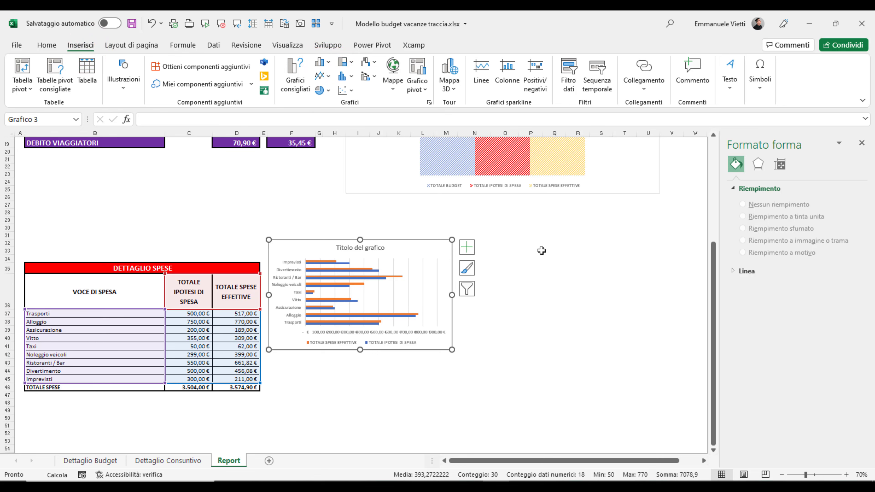
Remove the bar chart's title, gridlines and horizontal value axis, with the legend on top.
{"action": "left_click", "coordinate": [468, 251]}
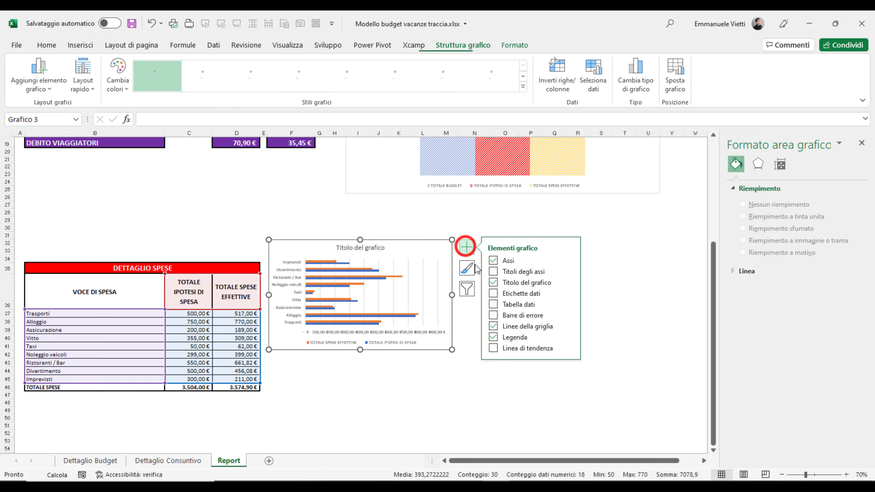
{"action": "left_click", "coordinate": [494, 282]}
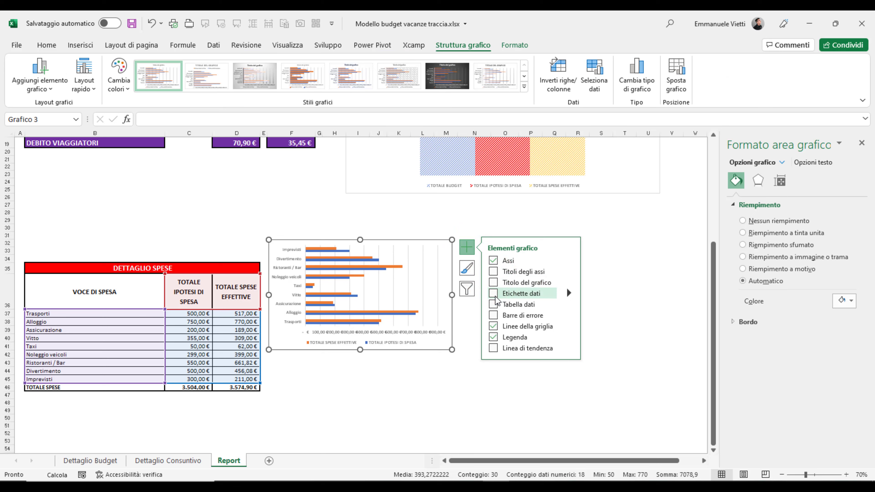
{"action": "left_click", "coordinate": [569, 336]}
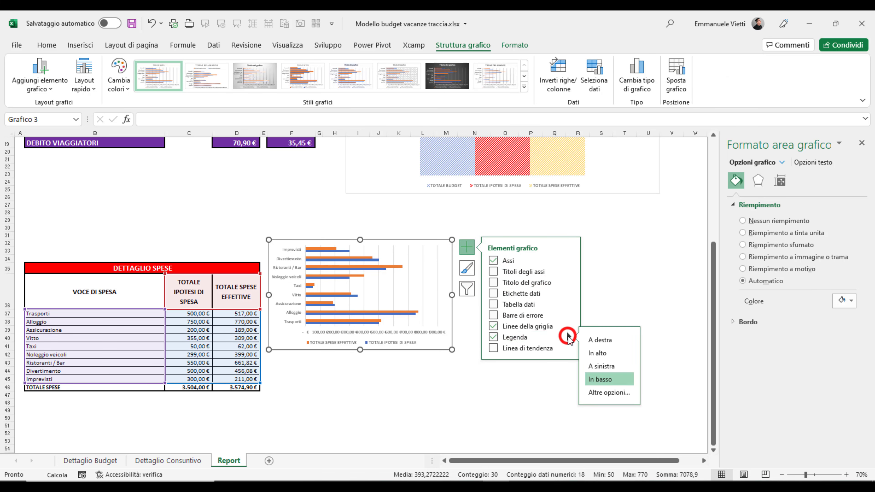
{"action": "left_click", "coordinate": [599, 350]}
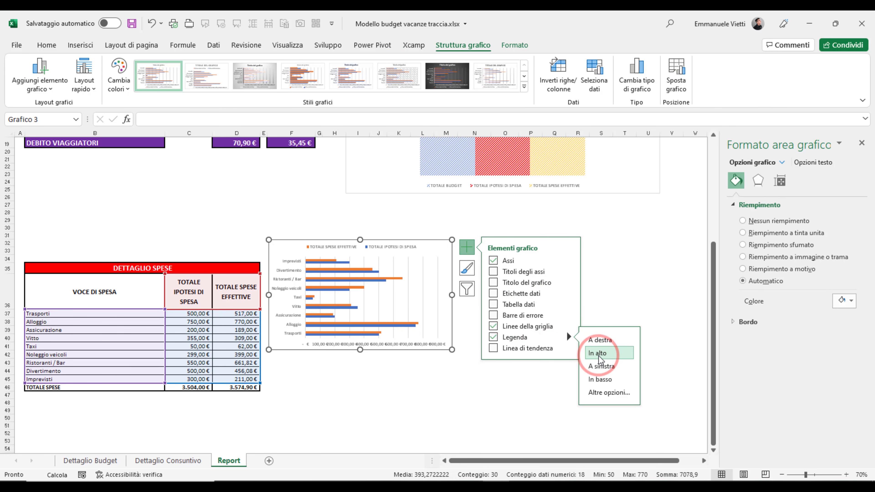
{"action": "left_click", "coordinate": [493, 327]}
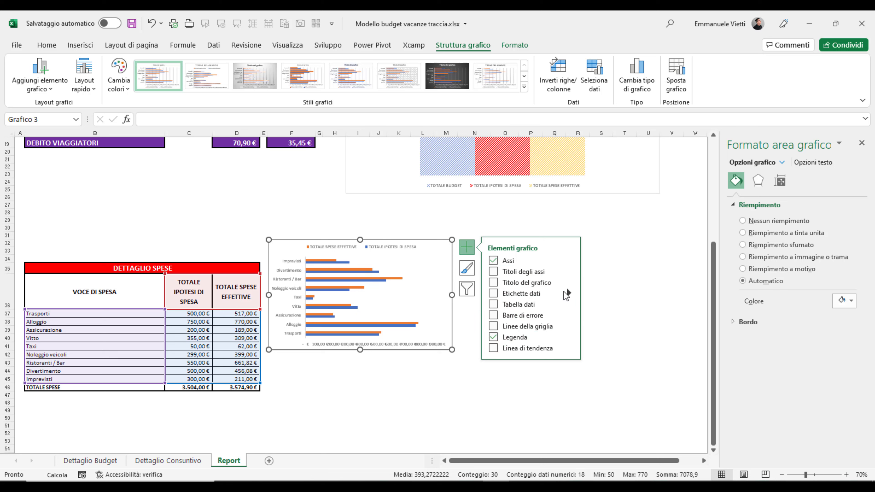
{"action": "left_click", "coordinate": [569, 260]}
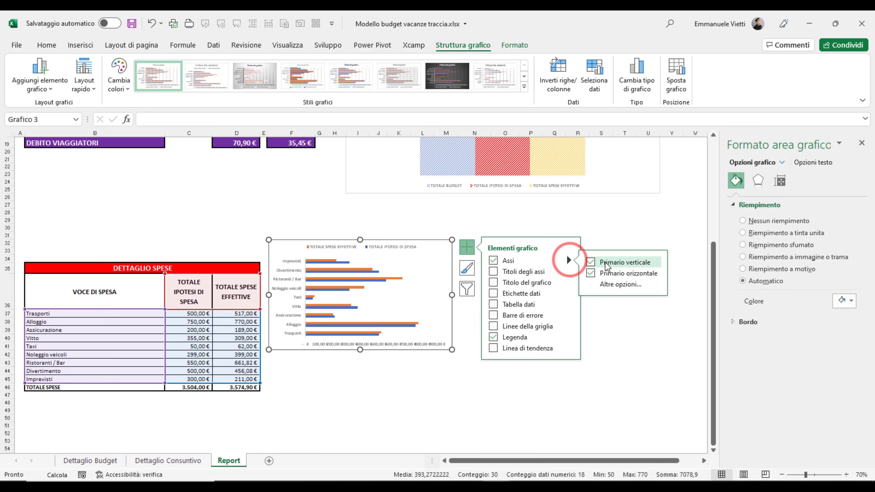
{"action": "left_click", "coordinate": [590, 275]}
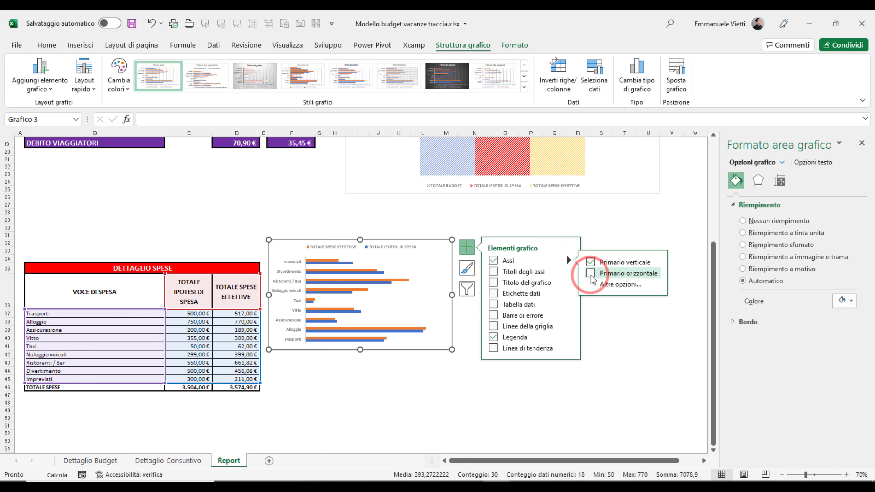
{"action": "left_click", "coordinate": [321, 250]}
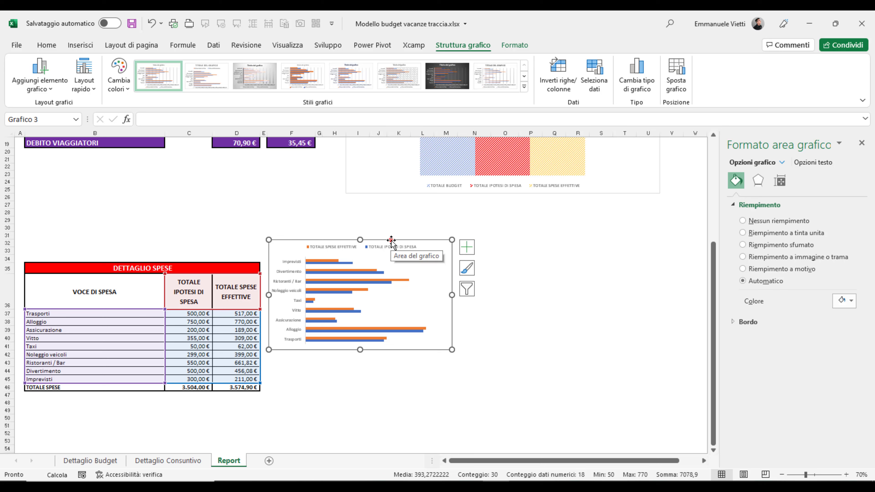
Move the bar chart under the totals chart and make it taller and wider.
{"action": "left_click_drag", "start_coordinate": [391, 240], "coordinate": [600, 213]}
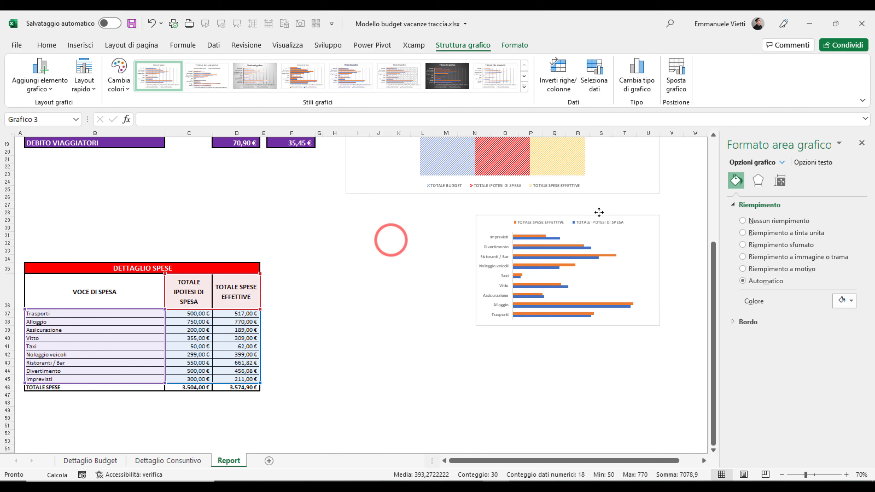
{"action": "left_click_drag", "start_coordinate": [568, 326], "coordinate": [568, 442]}
{"action": "left_click_drag", "start_coordinate": [476, 312], "coordinate": [347, 312]}
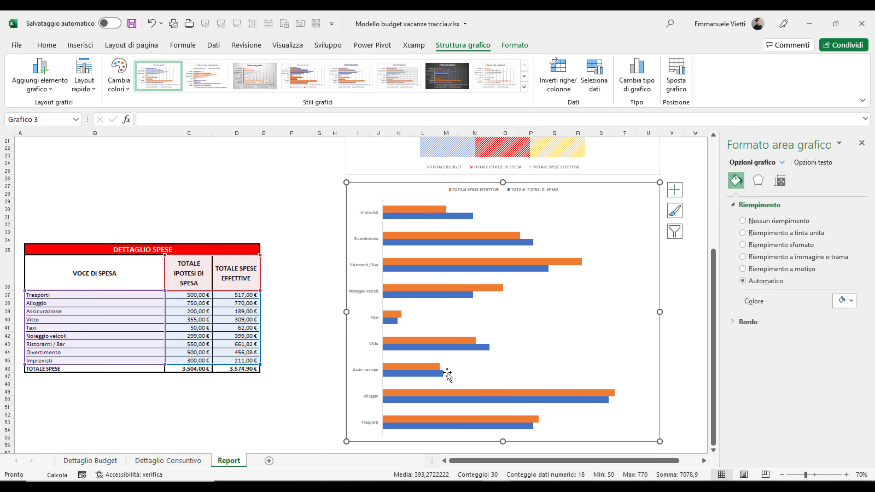
Give the TOTALE SPESE EFFETTIVE bars a pale yellow line pattern fill.
{"action": "scroll", "coordinate": [339, 343], "scroll_direction": "up", "scroll_amount": 3}
{"action": "scroll", "coordinate": [340, 343], "scroll_direction": "up", "scroll_amount": 1}
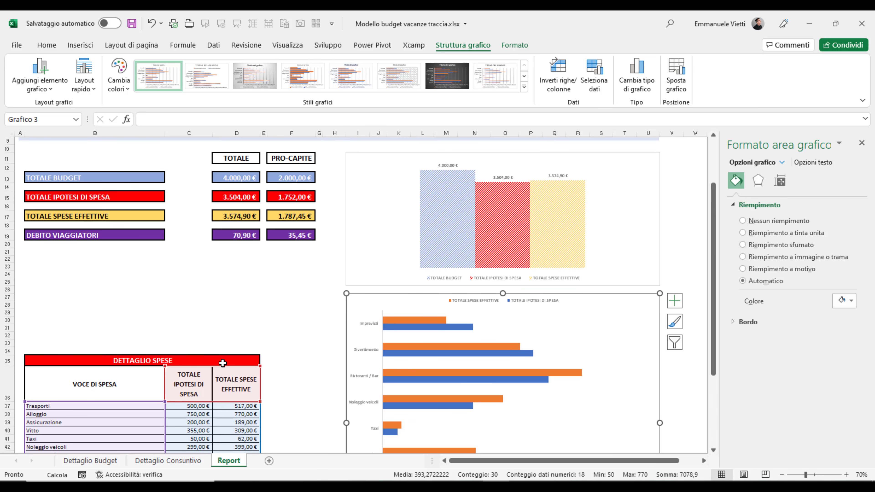
{"action": "left_click", "coordinate": [73, 193]}
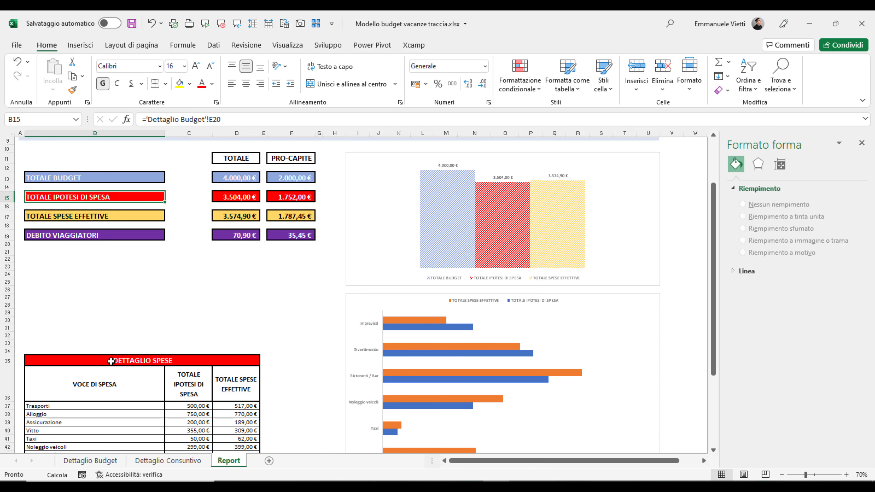
{"action": "left_click", "coordinate": [85, 213]}
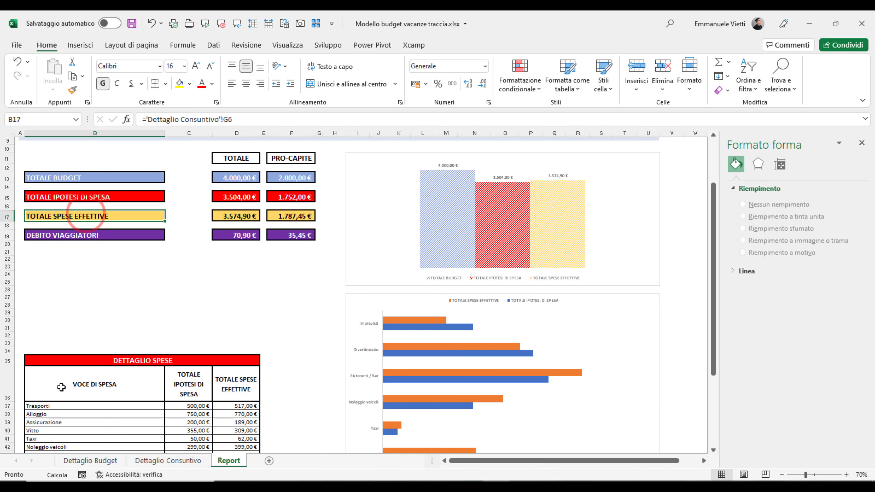
{"action": "left_click", "coordinate": [431, 320]}
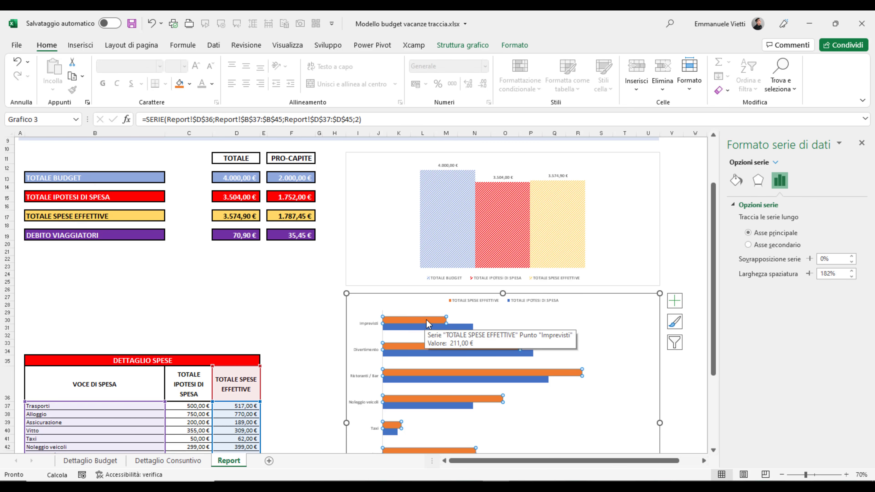
{"action": "left_click", "coordinate": [736, 180]}
{"action": "left_click", "coordinate": [743, 269]}
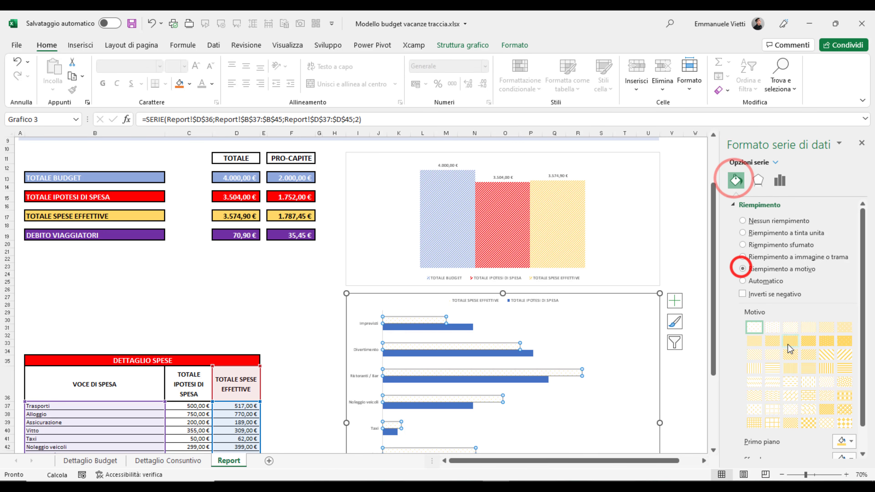
{"action": "left_click", "coordinate": [790, 368]}
{"action": "left_click", "coordinate": [400, 327]}
Give the TOTALE IPOTESI DI SPESA bars a red pattern fill.
{"action": "left_click", "coordinate": [743, 269]}
{"action": "left_click", "coordinate": [789, 364]}
{"action": "left_click", "coordinate": [846, 441]}
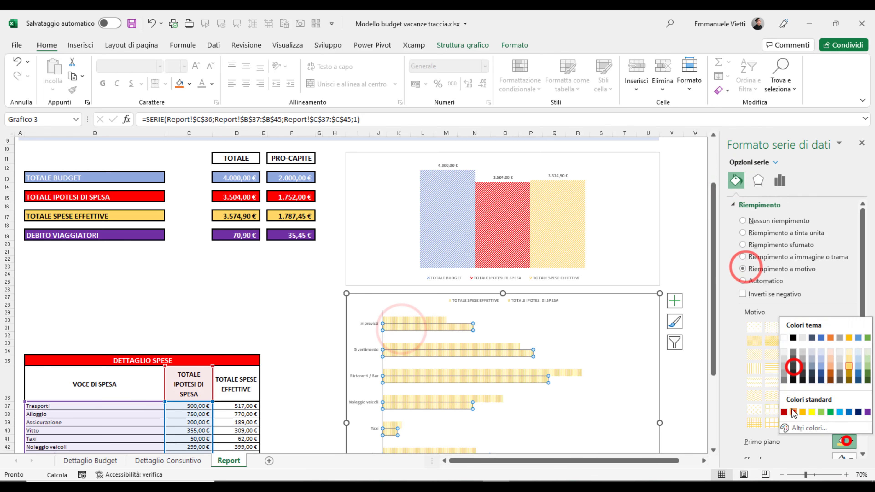
{"action": "left_click", "coordinate": [794, 413]}
{"action": "left_click", "coordinate": [557, 410]}
{"action": "scroll", "coordinate": [299, 328], "scroll_direction": "down", "scroll_amount": 5}
{"action": "scroll", "coordinate": [299, 328], "scroll_direction": "up", "scroll_amount": 6}
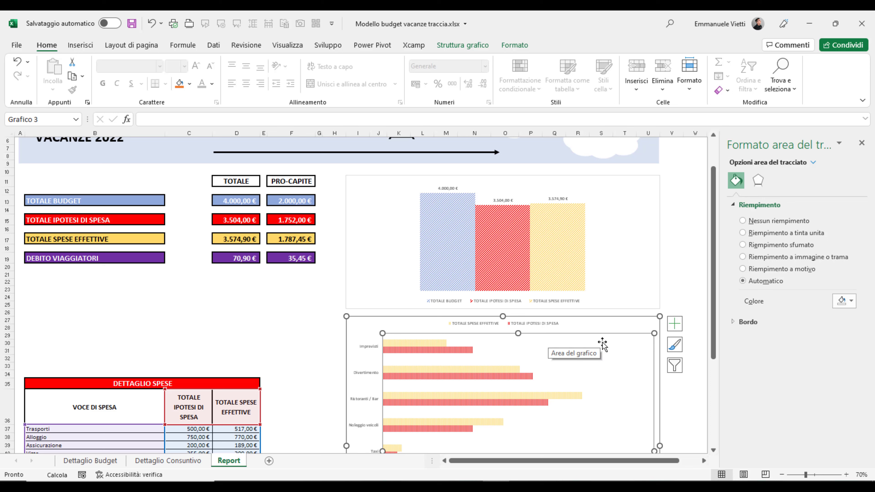
Turn on data labels so every bar shows its euro value.
{"action": "left_click", "coordinate": [676, 324]}
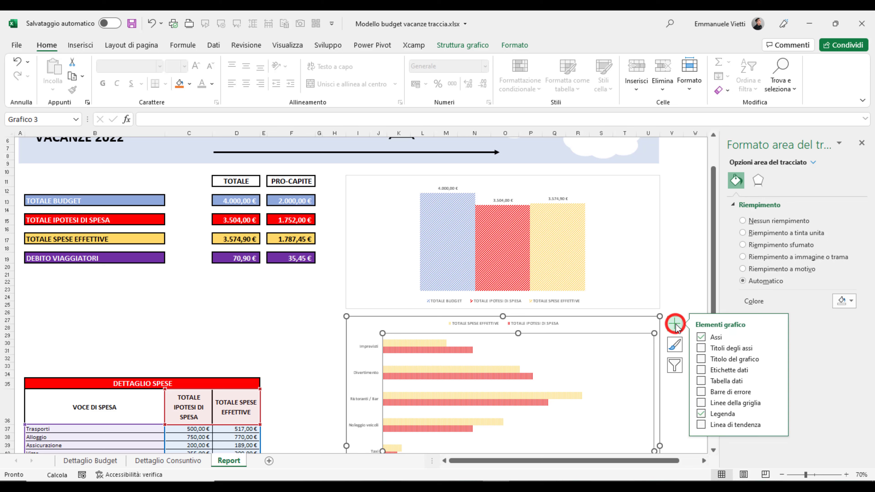
{"action": "left_click", "coordinate": [702, 369]}
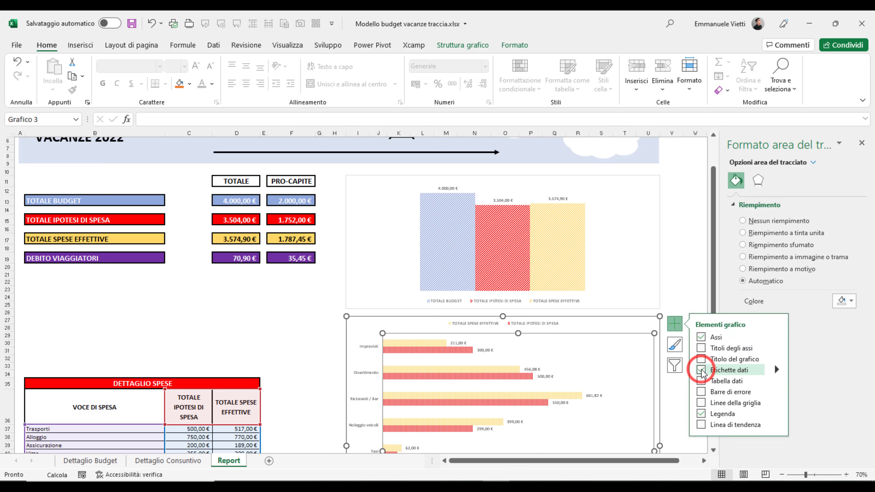
{"action": "scroll", "coordinate": [350, 342], "scroll_direction": "down", "scroll_amount": 3}
{"action": "scroll", "coordinate": [350, 341], "scroll_direction": "down", "scroll_amount": 3}
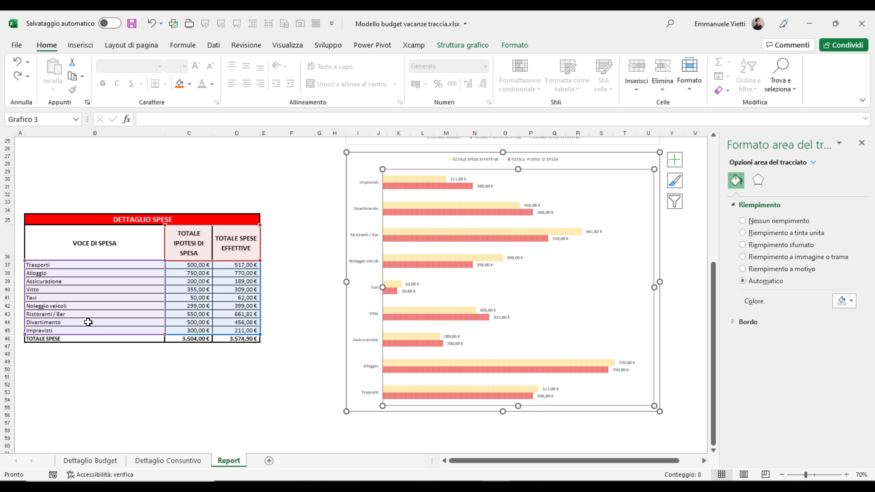
Set the category axis to Categories in reverse order, putting Trasporti at the top.
{"action": "left_click", "coordinate": [368, 234]}
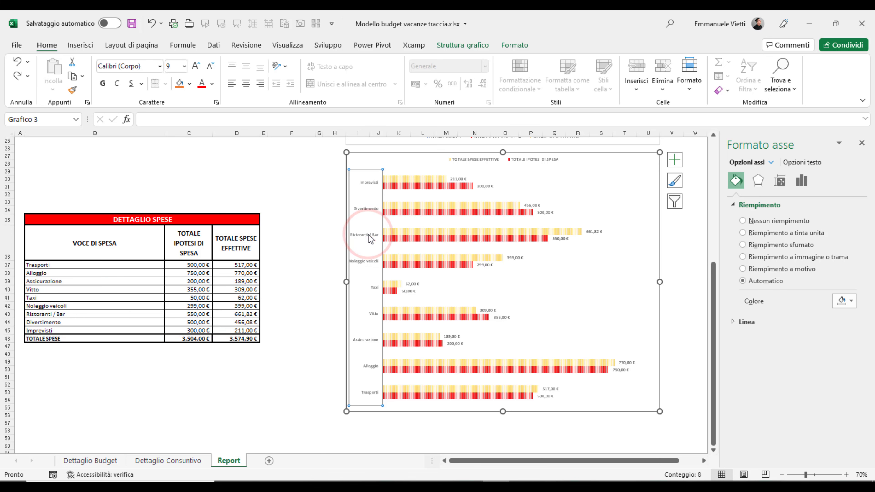
{"action": "left_click", "coordinate": [801, 181]}
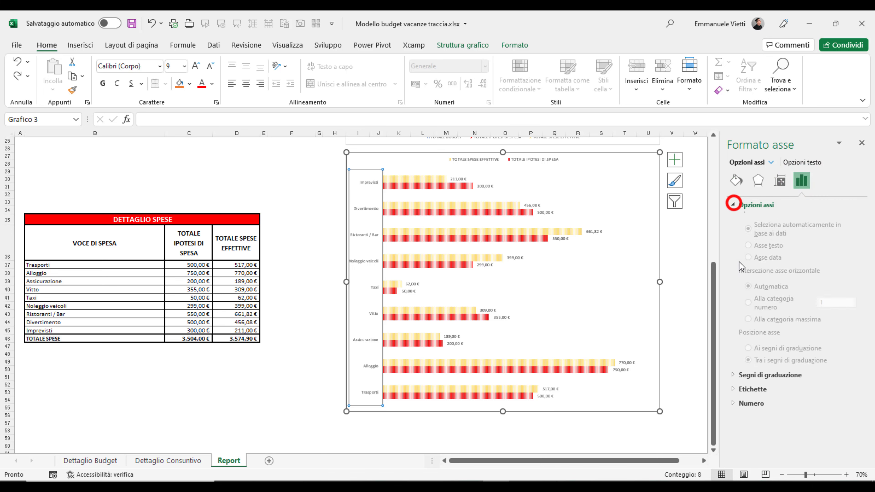
{"action": "left_click", "coordinate": [742, 381]}
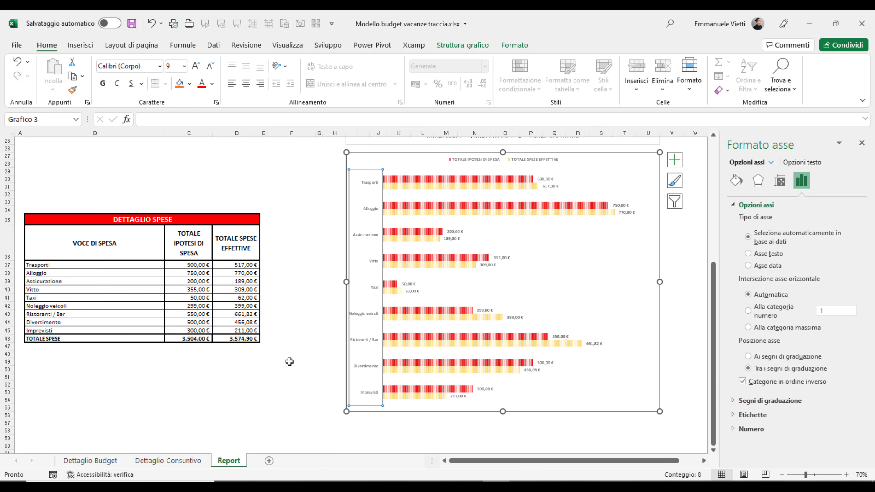
{"action": "scroll", "coordinate": [254, 360], "scroll_direction": "up", "scroll_amount": 1}
{"action": "left_click", "coordinate": [863, 143]}
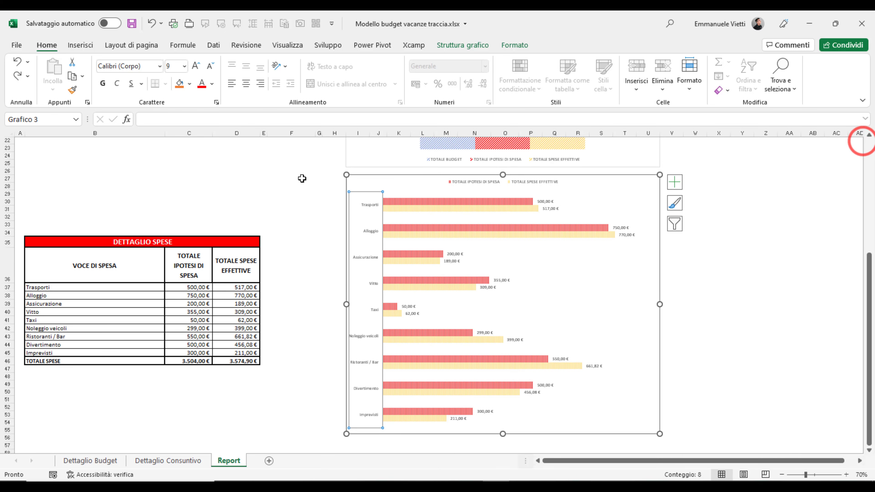
{"action": "left_click", "coordinate": [301, 178]}
{"action": "scroll", "coordinate": [248, 257], "scroll_direction": "up", "scroll_amount": 7}
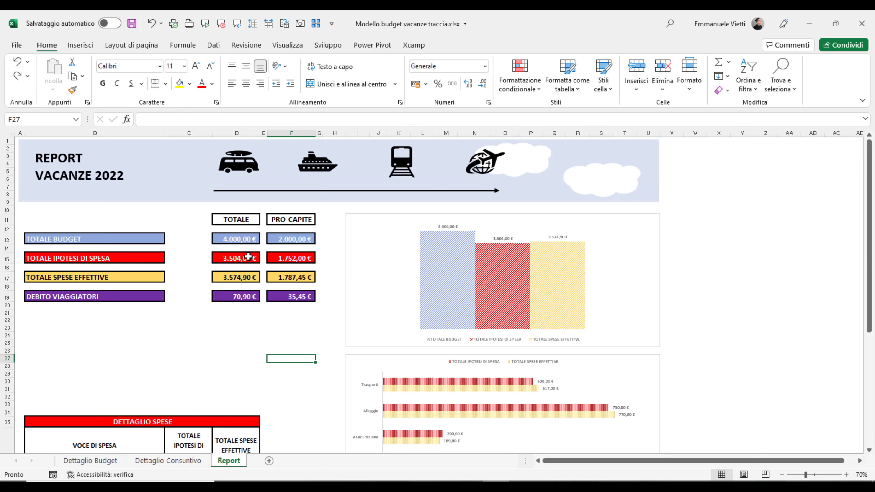
{"action": "scroll", "coordinate": [455, 260], "scroll_direction": "down", "scroll_amount": 3}
{"action": "scroll", "coordinate": [458, 261], "scroll_direction": "down", "scroll_amount": 1}
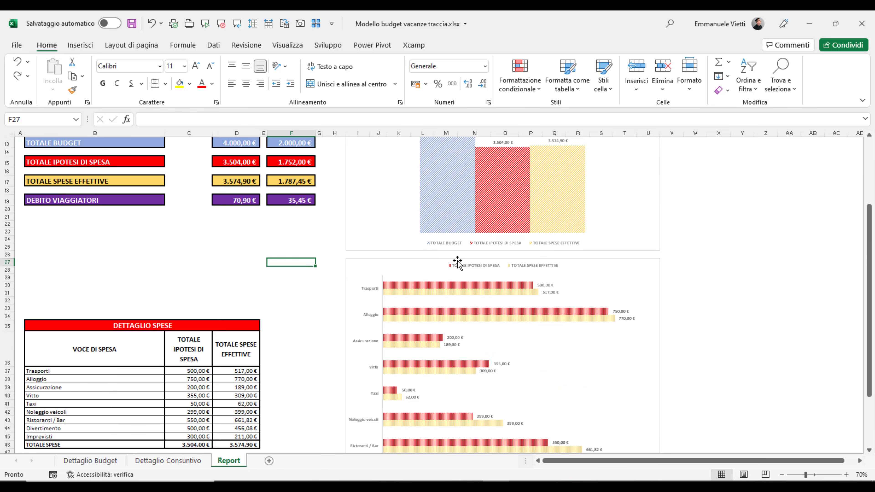
{"action": "scroll", "coordinate": [457, 261], "scroll_direction": "down", "scroll_amount": 2}
{"action": "scroll", "coordinate": [477, 402], "scroll_direction": "down", "scroll_amount": 1}
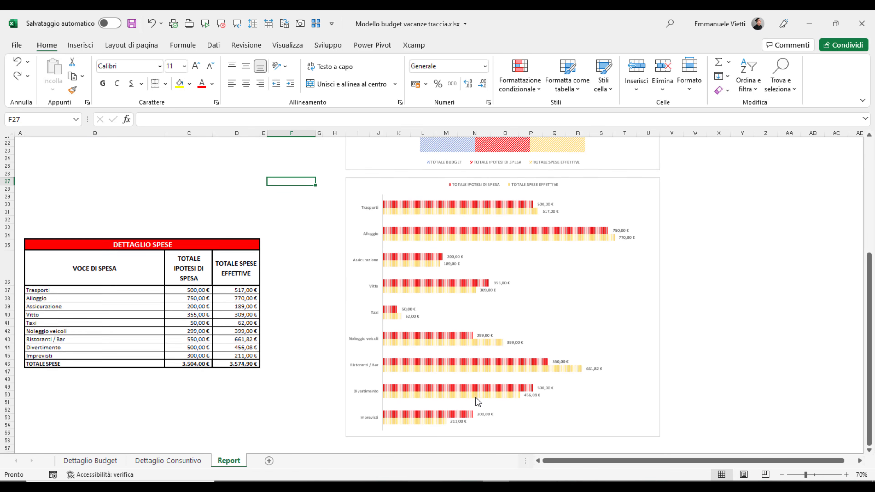
{"action": "scroll", "coordinate": [421, 348], "scroll_direction": "up", "scroll_amount": 7}
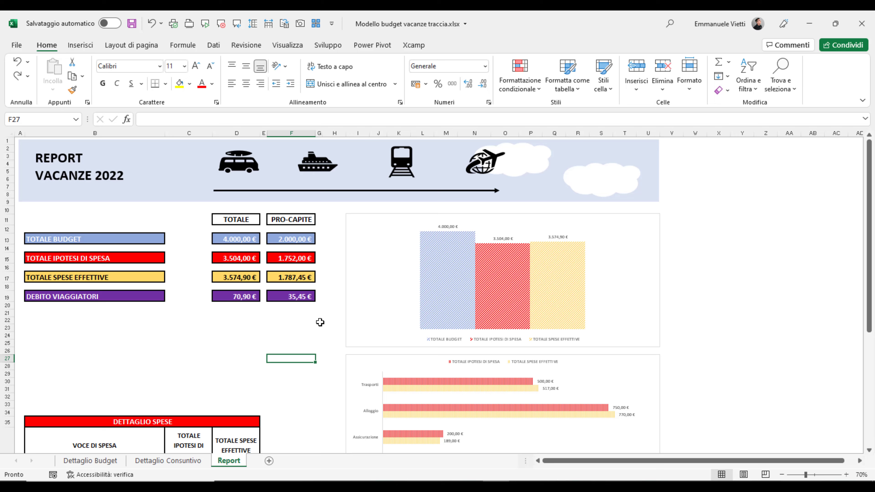
{"action": "scroll", "coordinate": [295, 308], "scroll_direction": "down", "scroll_amount": 3}
{"action": "scroll", "coordinate": [295, 307], "scroll_direction": "down", "scroll_amount": 4}
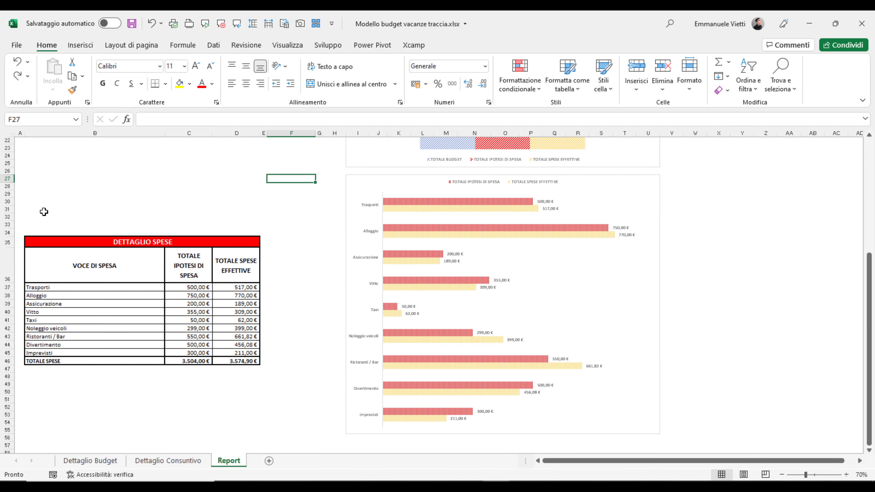
{"action": "scroll", "coordinate": [44, 212], "scroll_direction": "up", "scroll_amount": 6}
{"action": "scroll", "coordinate": [193, 260], "scroll_direction": "up", "scroll_amount": 1}
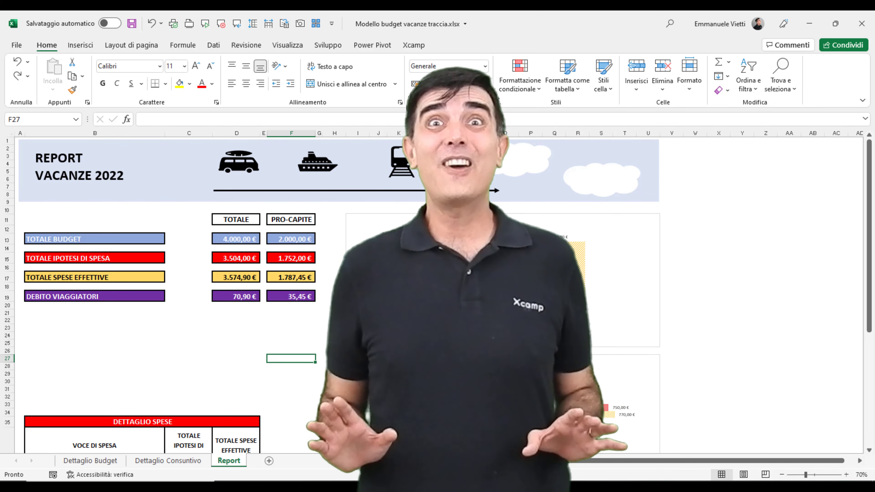